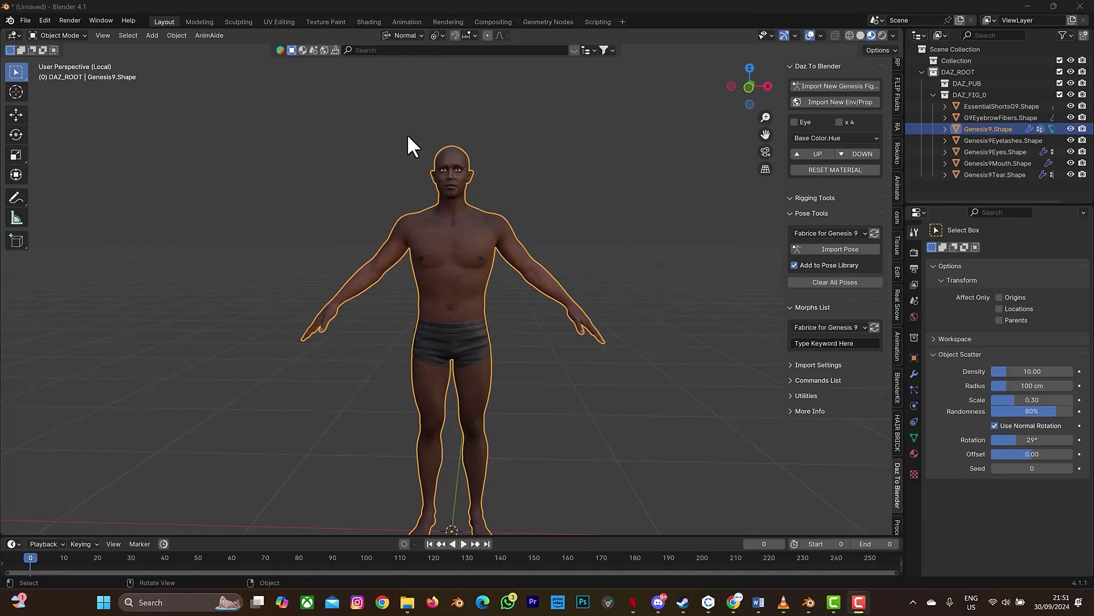
# Step: Select the Genesis 9 body mesh and put it in Edit Mode with face selection
pyautogui.scroll(6, 491, 207)
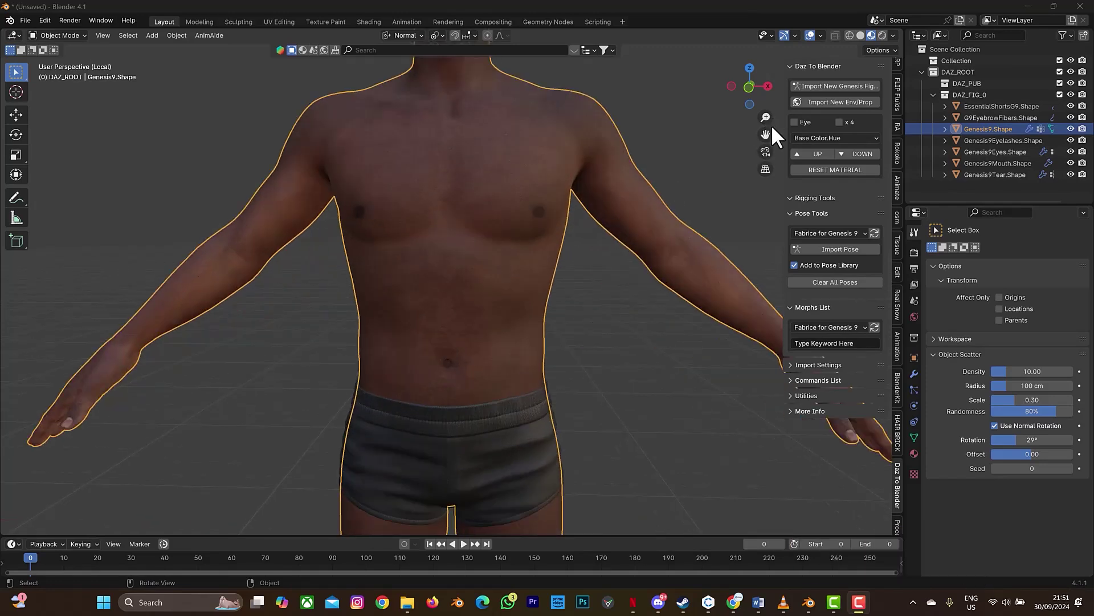
pyautogui.hotkey('alt', 'a')
pyautogui.moveTo(771, 132); pyautogui.dragTo(770, 426)
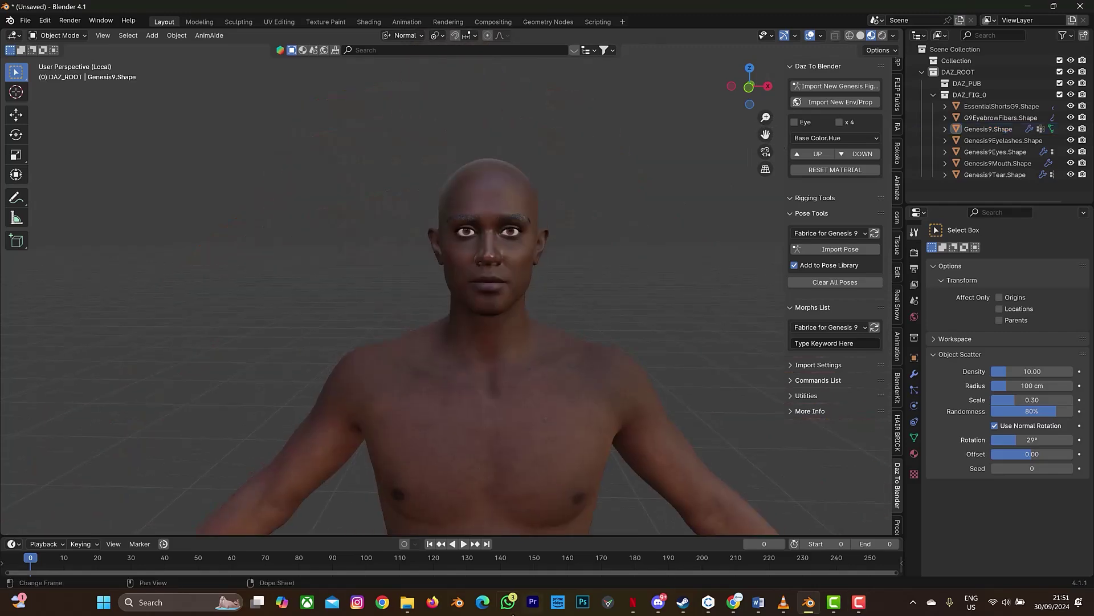
pyautogui.click(518, 309)
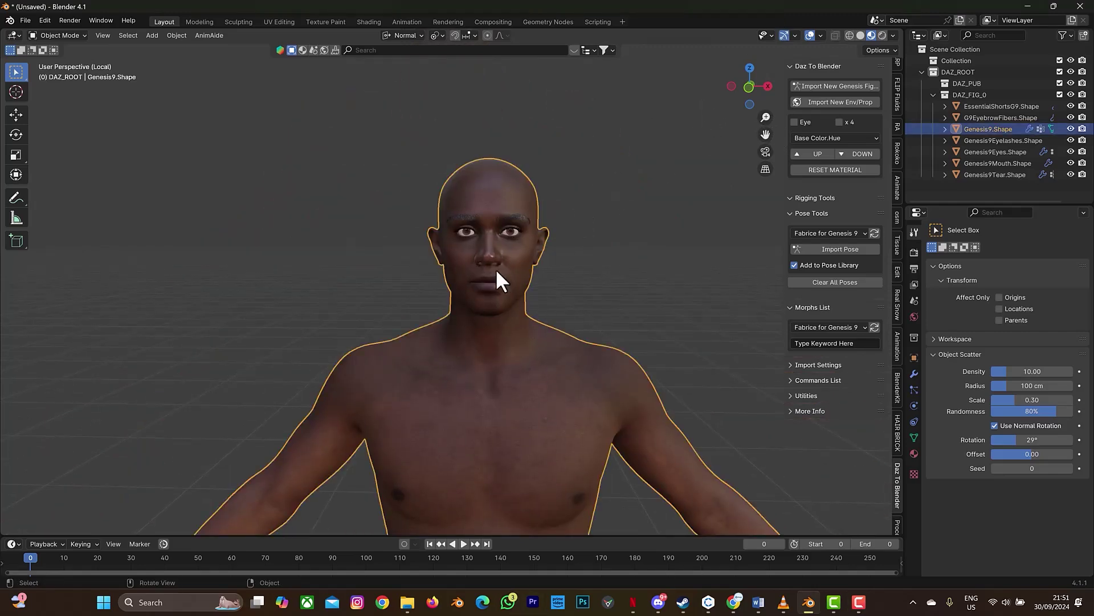
pyautogui.press('Tab')
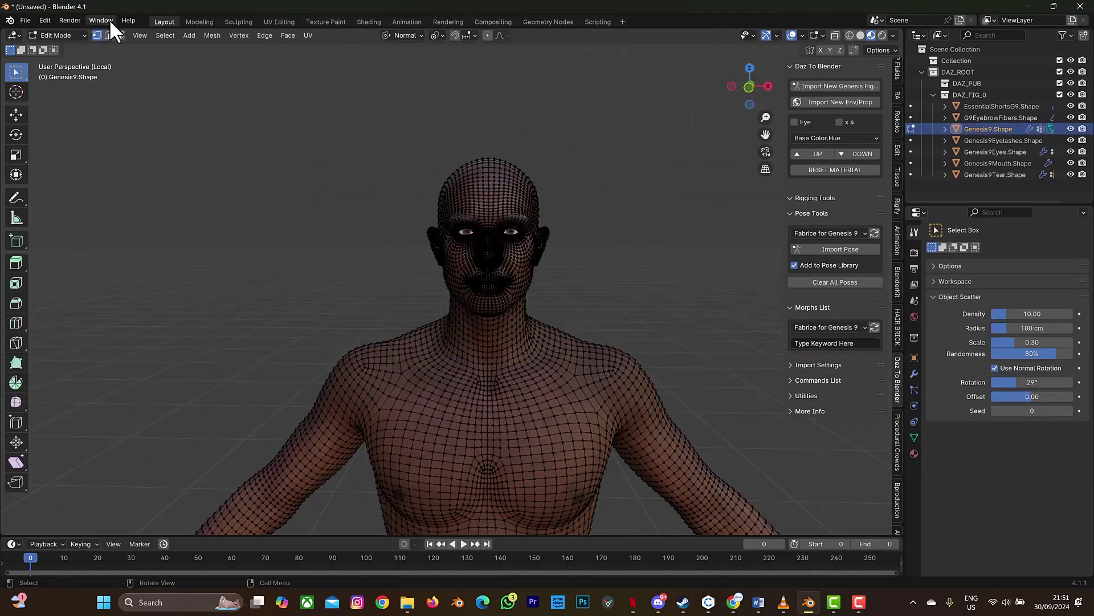
pyautogui.click(120, 36)
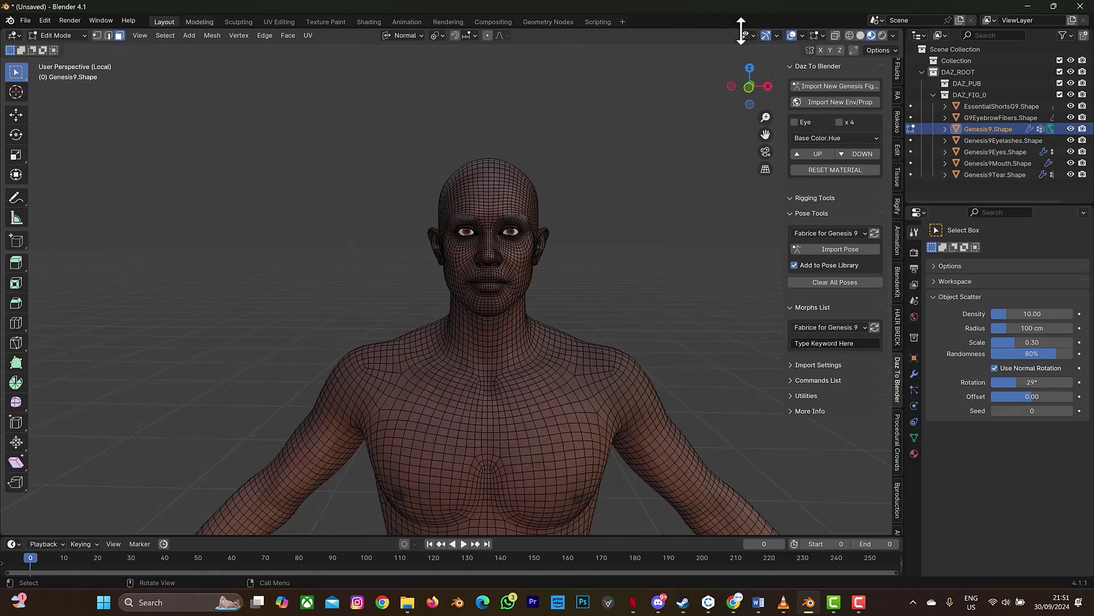
# Step: From the right side view, circle-select the scalp faces from the hairline around the ear to the nape
pyautogui.click(765, 85)
pyautogui.scroll(4, 578, 226)
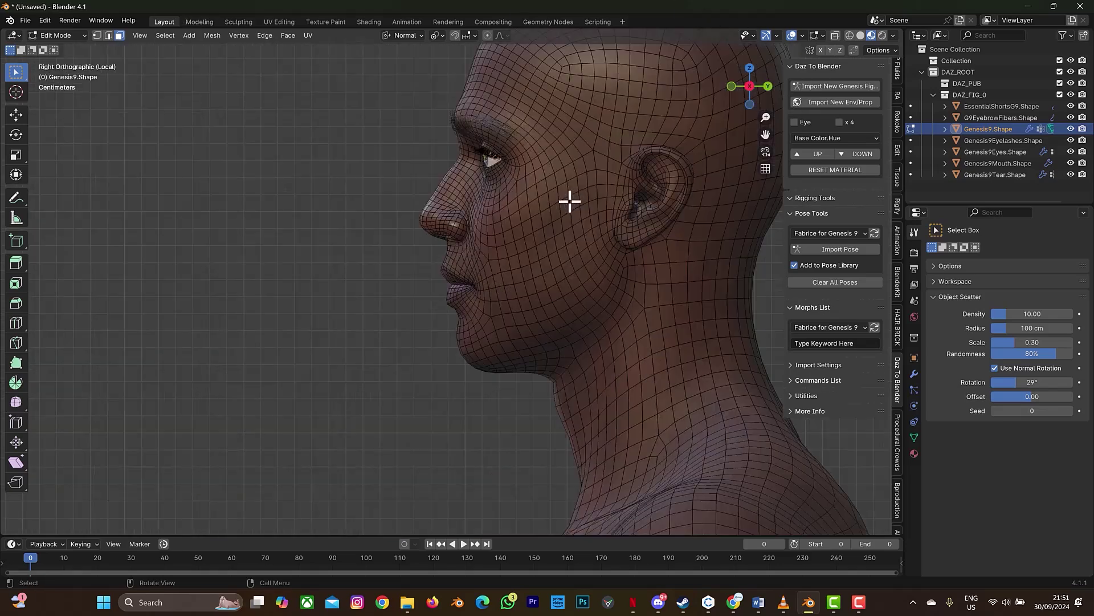
pyautogui.moveTo(766, 134)
pyautogui.mouseDown()
pyautogui.moveTo(697, 257)
pyautogui.moveTo(589, 315)
pyautogui.mouseUp()
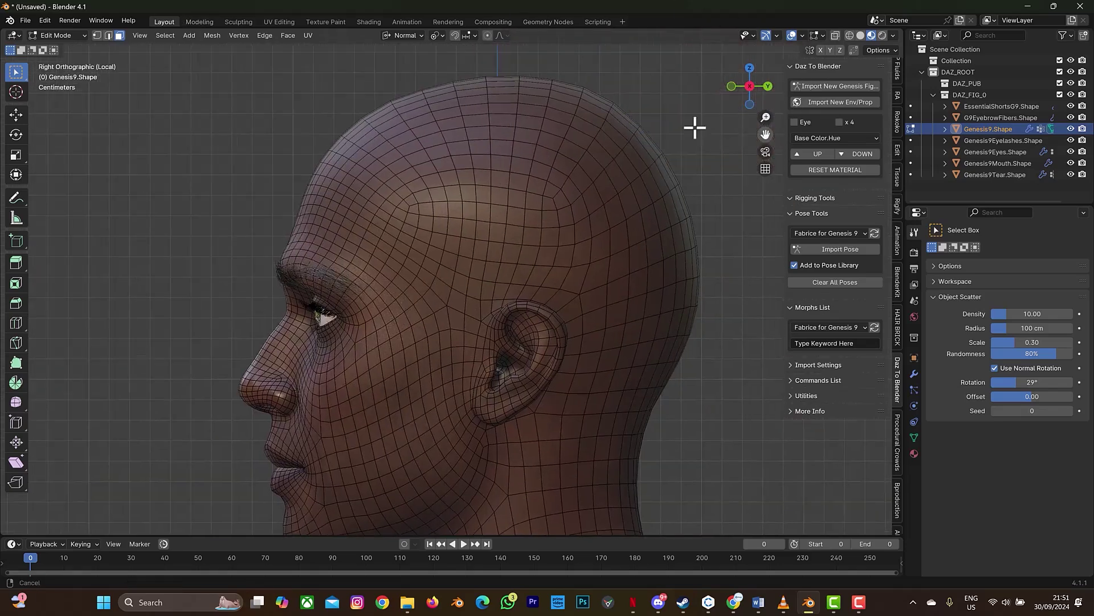
pyautogui.press('c')
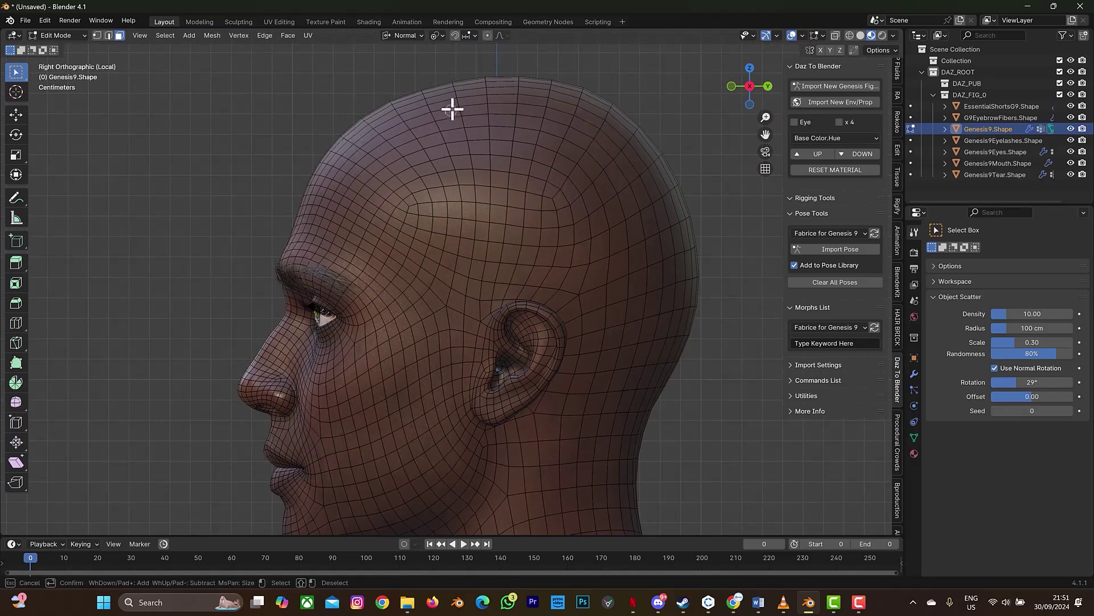
pyautogui.scroll(-5, 451, 104)
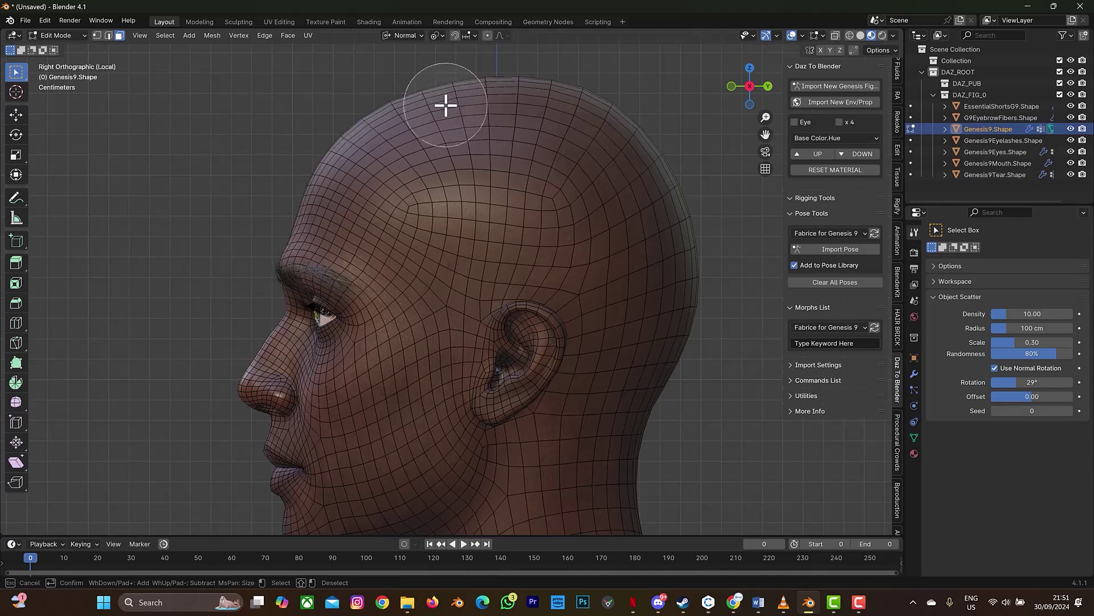
pyautogui.scroll(-4, 401, 143)
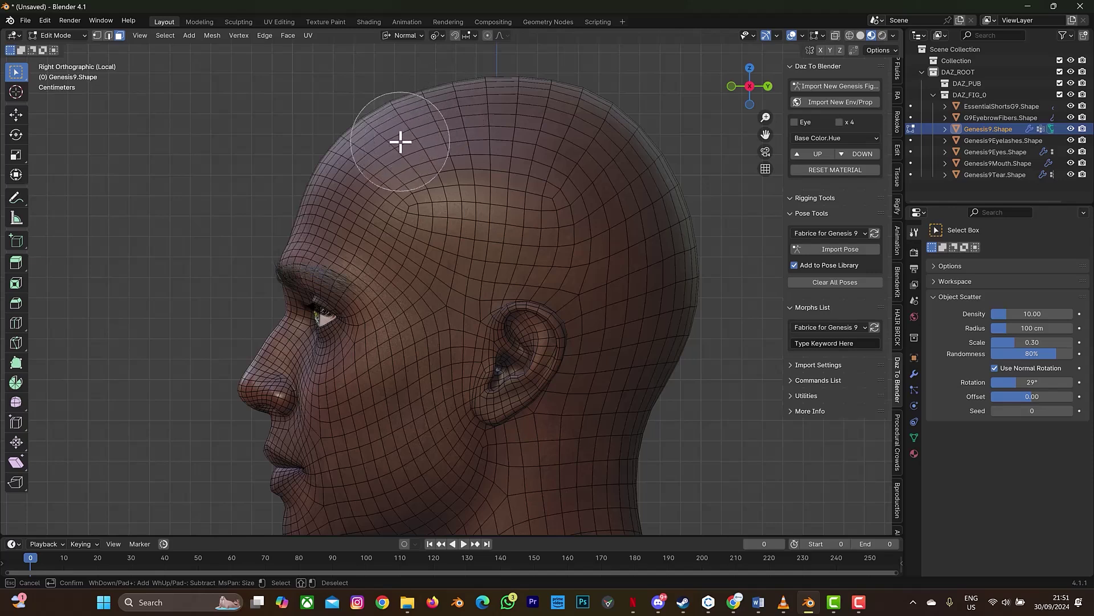
pyautogui.scroll(5, 401, 133)
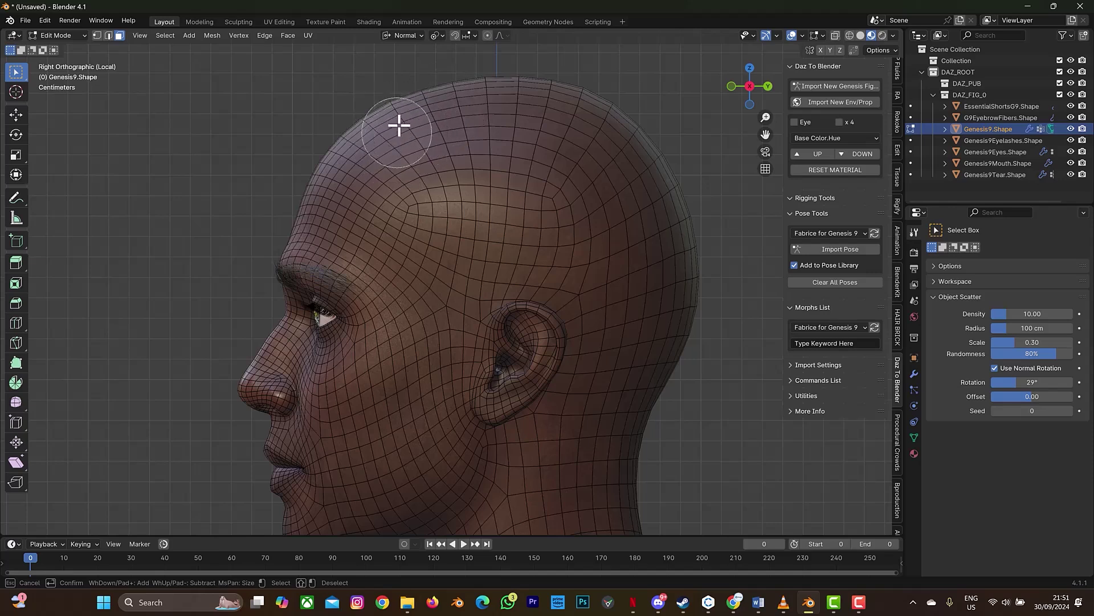
pyautogui.scroll(-3, 400, 120)
pyautogui.moveTo(371, 127)
pyautogui.mouseDown()
pyautogui.moveTo(473, 92)
pyautogui.moveTo(586, 99)
pyautogui.moveTo(675, 193)
pyautogui.moveTo(694, 254)
pyautogui.moveTo(667, 364)
pyautogui.moveTo(654, 377)
pyautogui.moveTo(614, 380)
pyautogui.moveTo(649, 285)
pyautogui.moveTo(614, 219)
pyautogui.moveTo(498, 158)
pyautogui.moveTo(416, 155)
pyautogui.moveTo(347, 130)
pyautogui.moveTo(368, 150)
pyautogui.moveTo(585, 158)
pyautogui.moveTo(584, 237)
pyautogui.moveTo(524, 231)
pyautogui.moveTo(517, 210)
pyautogui.moveTo(507, 265)
pyautogui.moveTo(557, 260)
pyautogui.moveTo(587, 309)
pyautogui.moveTo(563, 396)
pyautogui.moveTo(563, 289)
pyautogui.moveTo(502, 275)
pyautogui.moveTo(497, 287)
pyautogui.moveTo(471, 239)
pyautogui.moveTo(398, 207)
pyautogui.moveTo(405, 196)
pyautogui.moveTo(459, 193)
pyautogui.moveTo(482, 209)
pyautogui.moveTo(468, 279)
pyautogui.moveTo(443, 276)
pyautogui.moveTo(419, 242)
pyautogui.moveTo(409, 259)
pyautogui.moveTo(381, 241)
pyautogui.moveTo(369, 221)
pyautogui.moveTo(389, 217)
pyautogui.moveTo(371, 270)
pyautogui.moveTo(370, 255)
pyautogui.moveTo(420, 283)
pyautogui.moveTo(387, 261)
pyautogui.mouseUp()
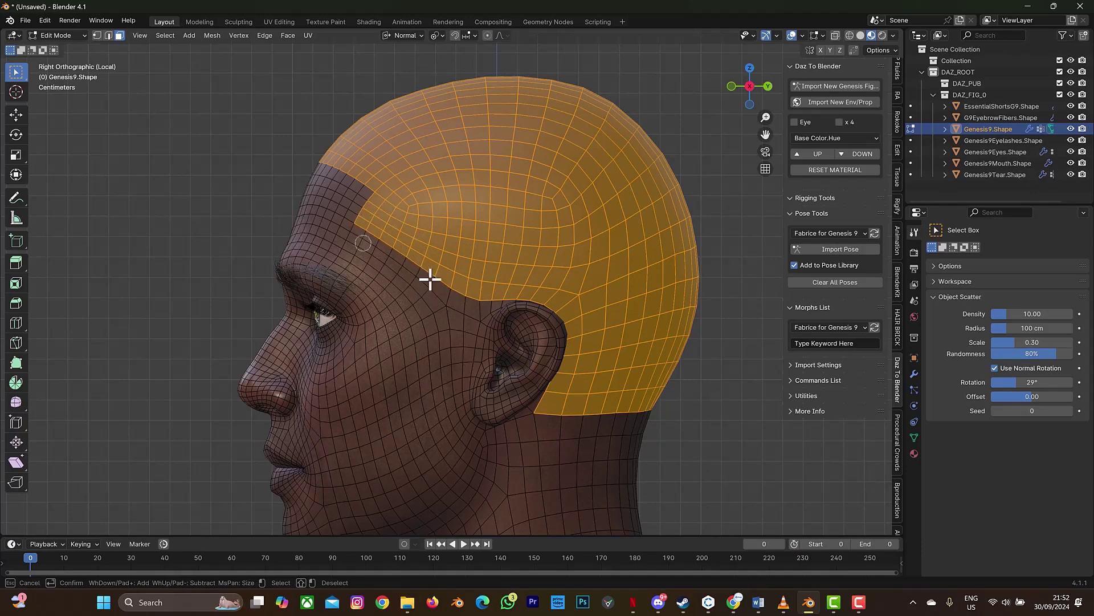
pyautogui.rightClick(721, 107)
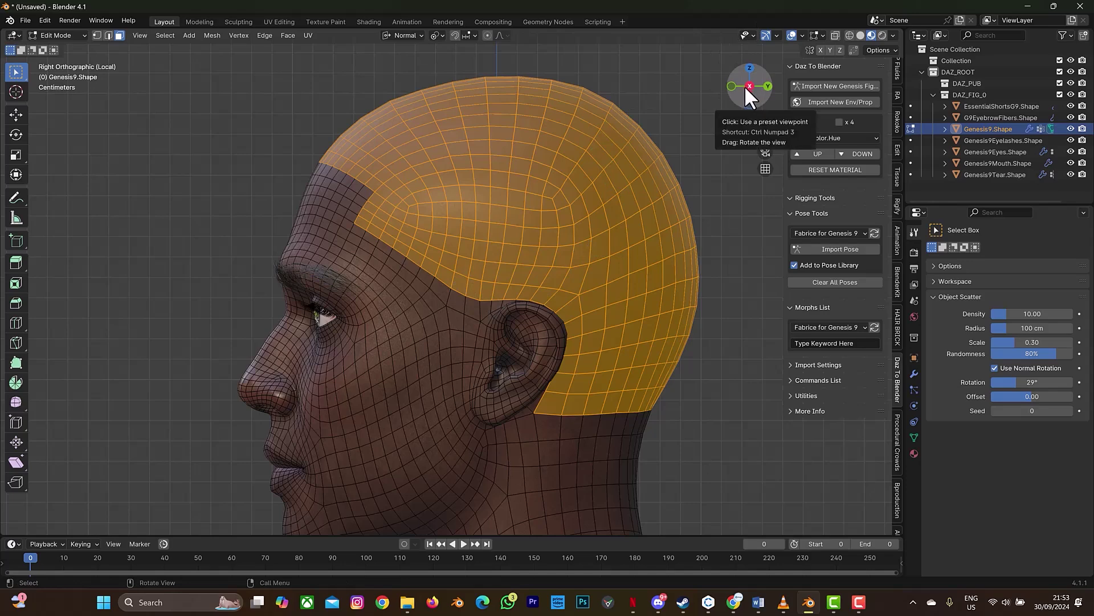
# Step: Deselect the stray scalp faces that cross the head's midline at the top and back, using circle select
pyautogui.moveTo(750, 81); pyautogui.dragTo(823, 142)
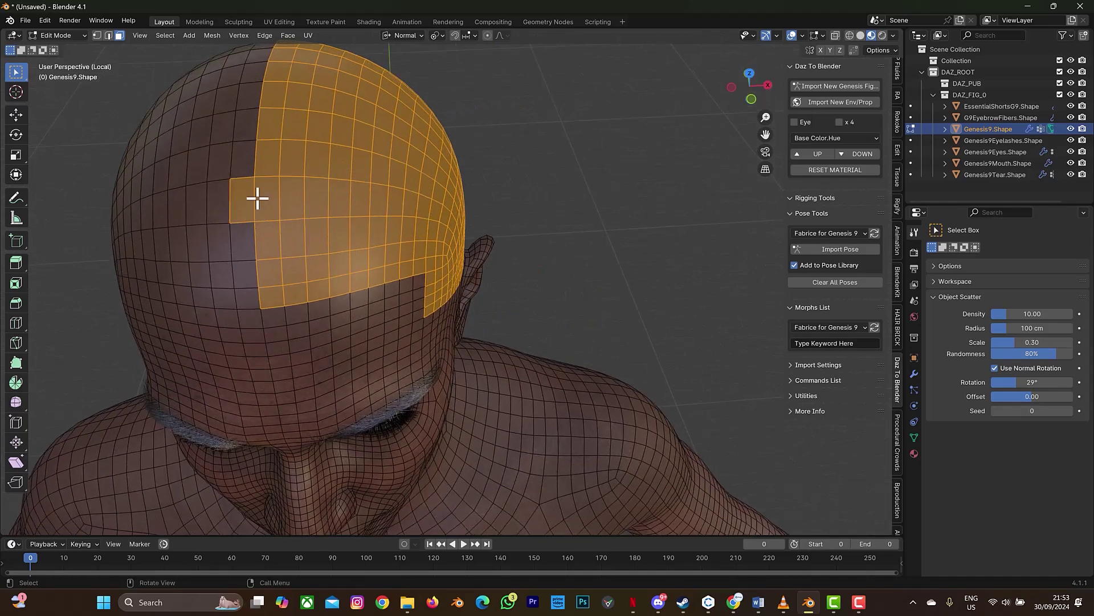
pyautogui.press('c')
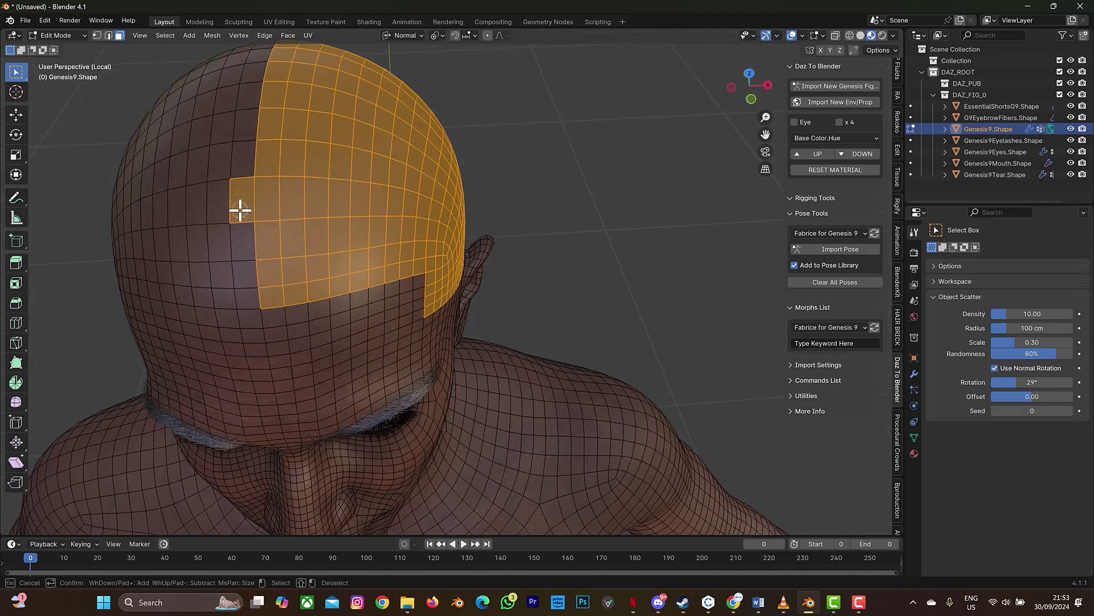
pyautogui.press('Escape')
pyautogui.moveTo(764, 83); pyautogui.dragTo(832, 103)
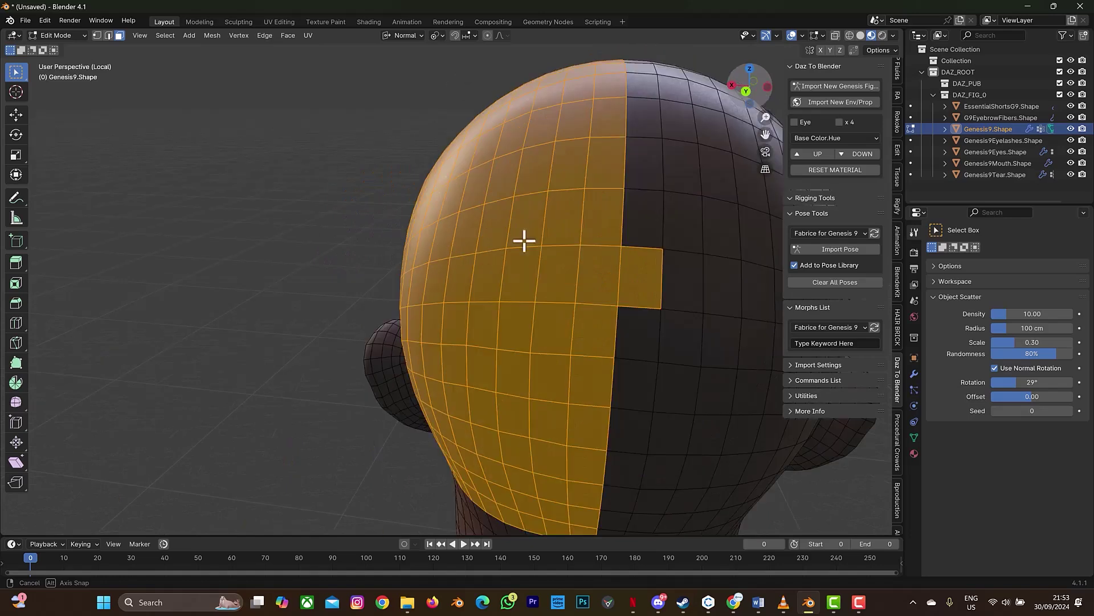
pyautogui.moveTo(524, 241); pyautogui.dragTo(524, 241)
pyautogui.press('c')
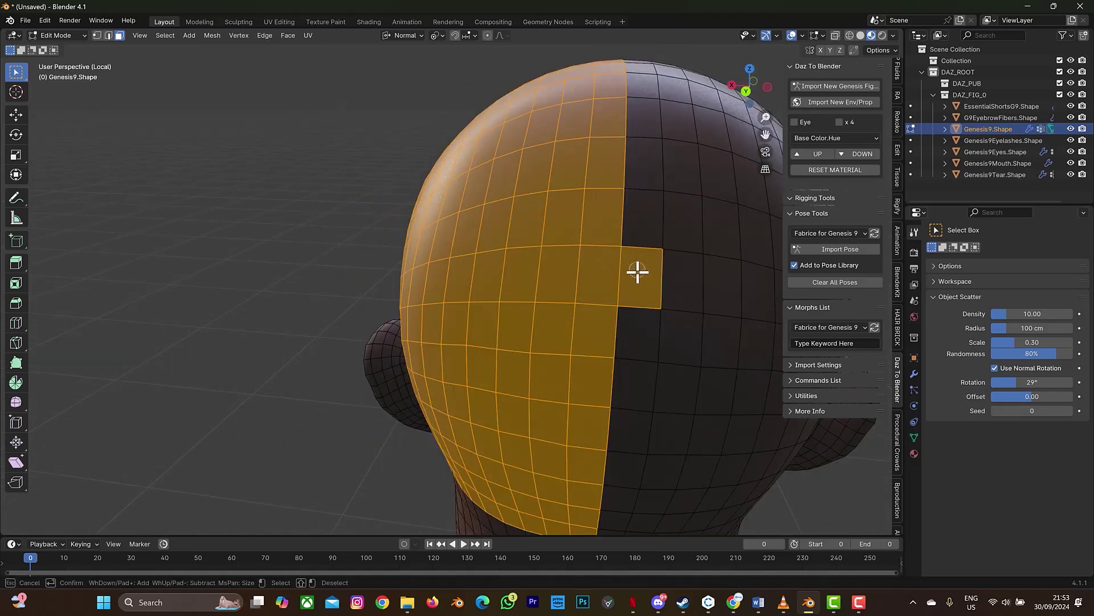
pyautogui.keyDown('shift'); pyautogui.moveTo(650, 276); pyautogui.dragTo(655, 263); pyautogui.keyUp('shift')
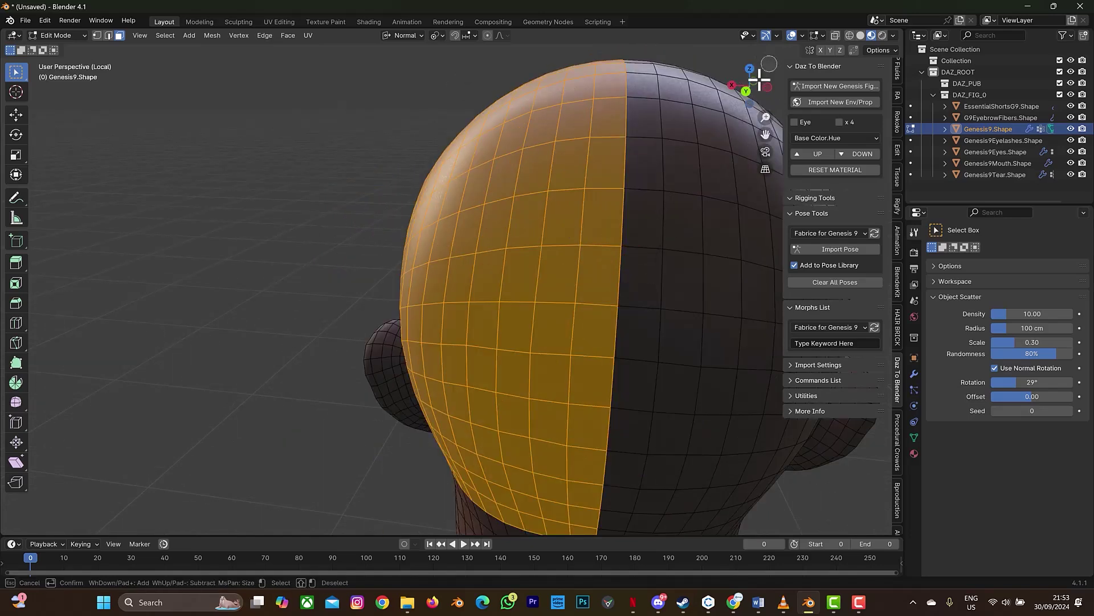
pyautogui.press('Escape')
# Step: Duplicate the selected half-scalp faces in place and separate the copy into its own object
pyautogui.moveTo(741, 94); pyautogui.dragTo(669, 221)
pyautogui.scroll(-4, 598, 210)
pyautogui.scroll(1, 596, 212)
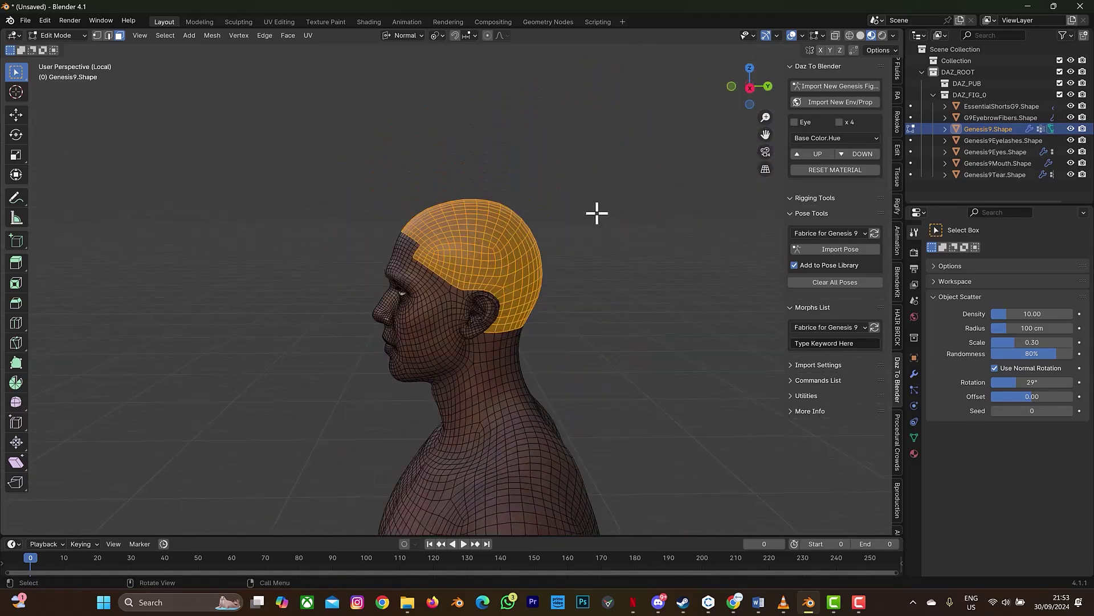
pyautogui.moveTo(752, 87); pyautogui.dragTo(620, 161)
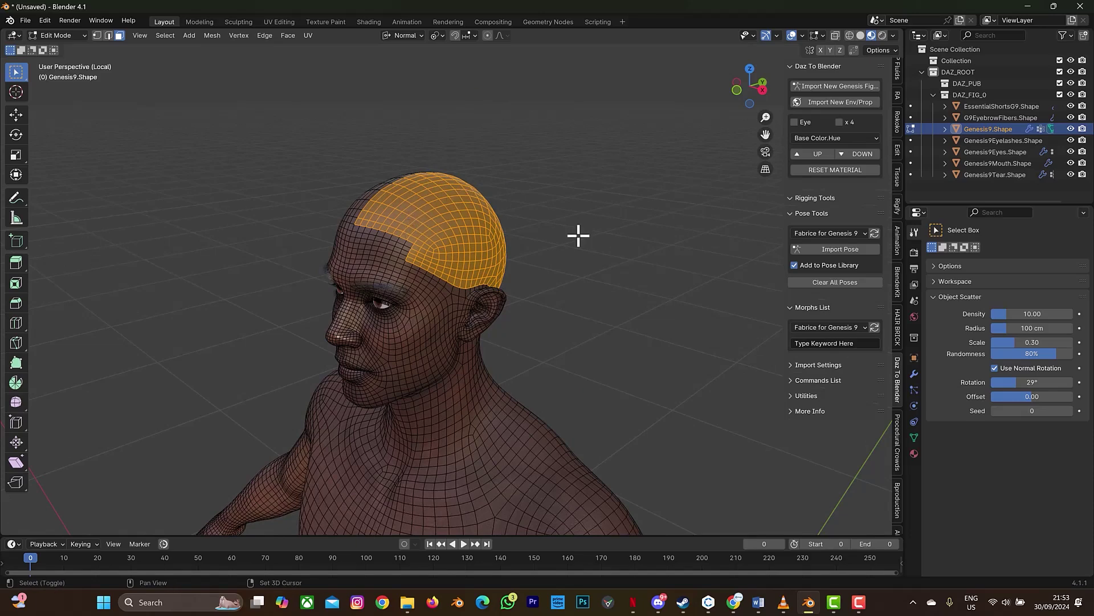
pyautogui.press('g')
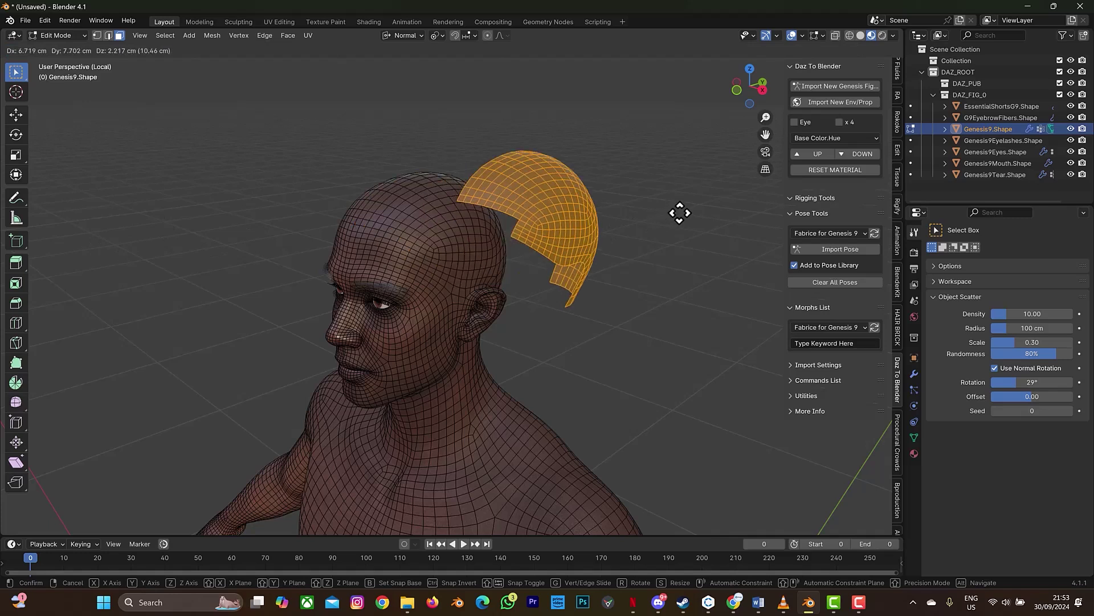
pyautogui.rightClick(707, 202)
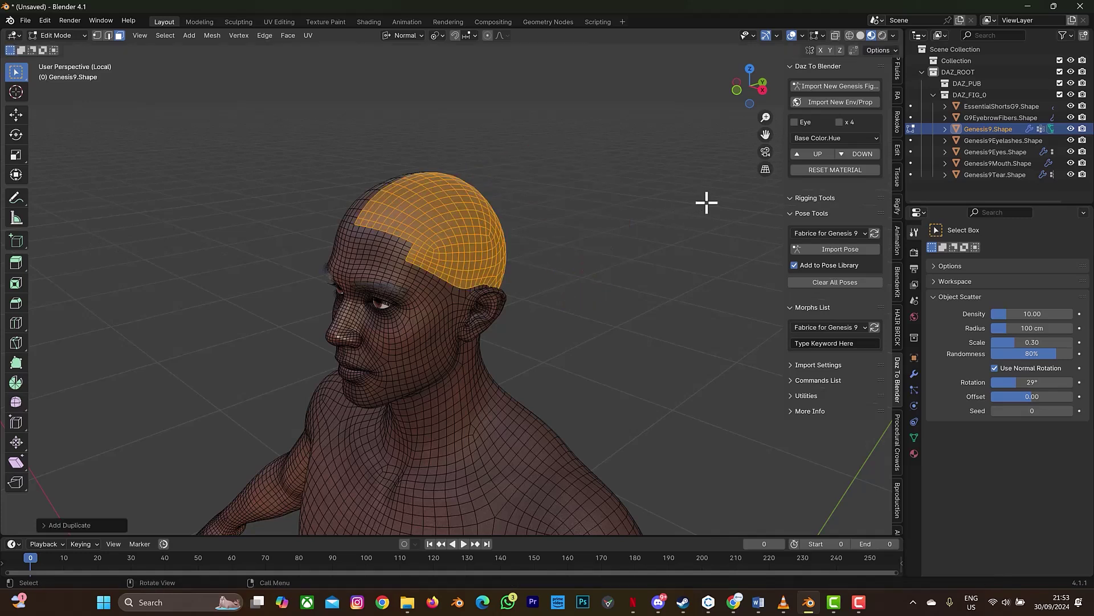
pyautogui.press('p')
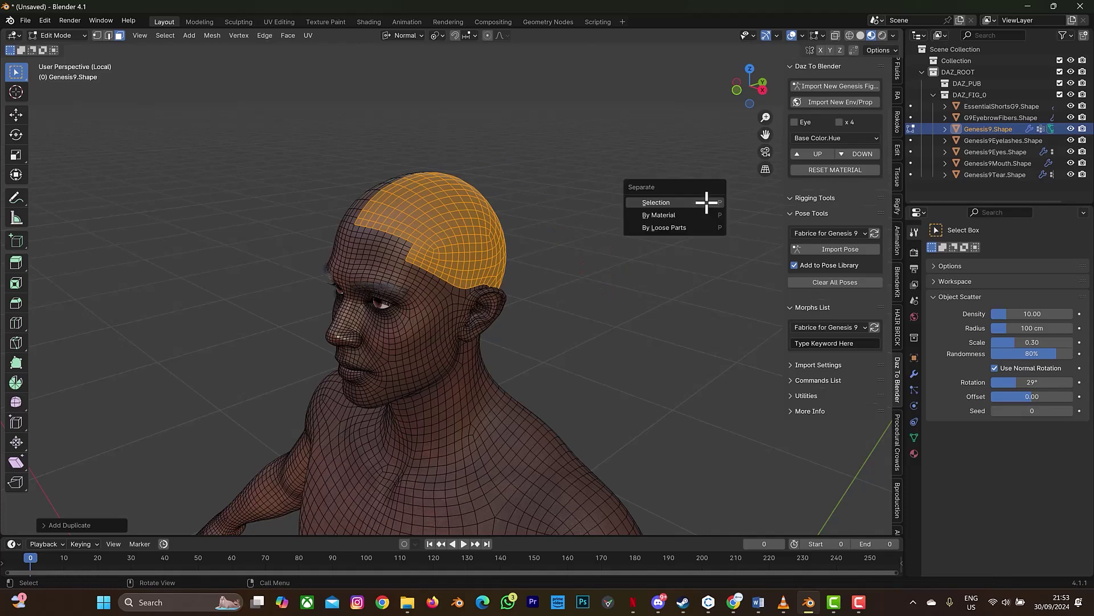
pyautogui.click(706, 201)
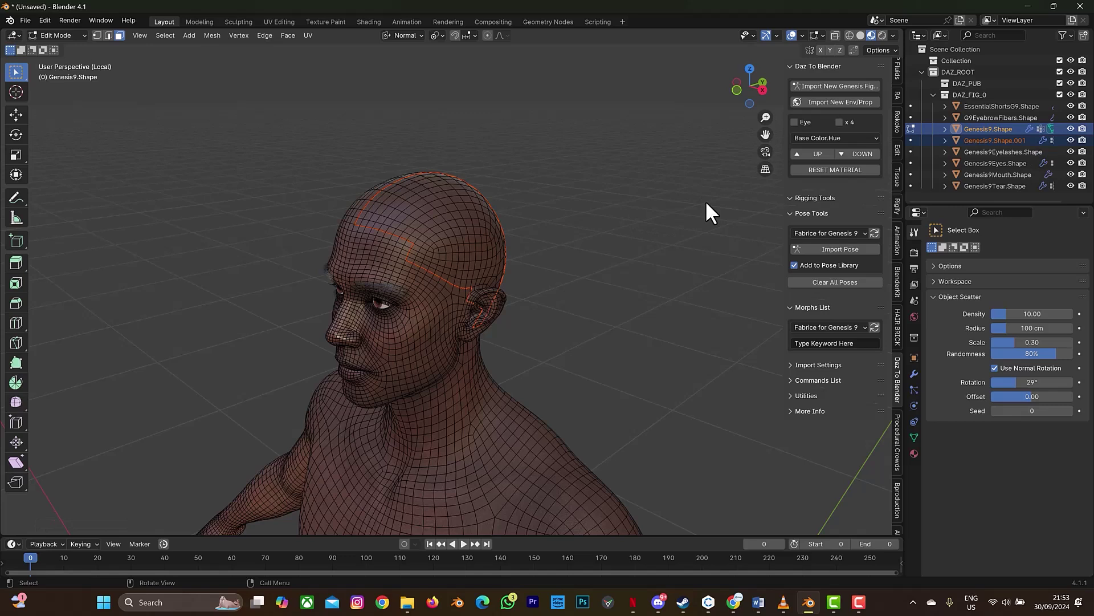
# Step: Return to Object Mode and rename the separated half-scalp object as scalp
pyautogui.click(1004, 142)
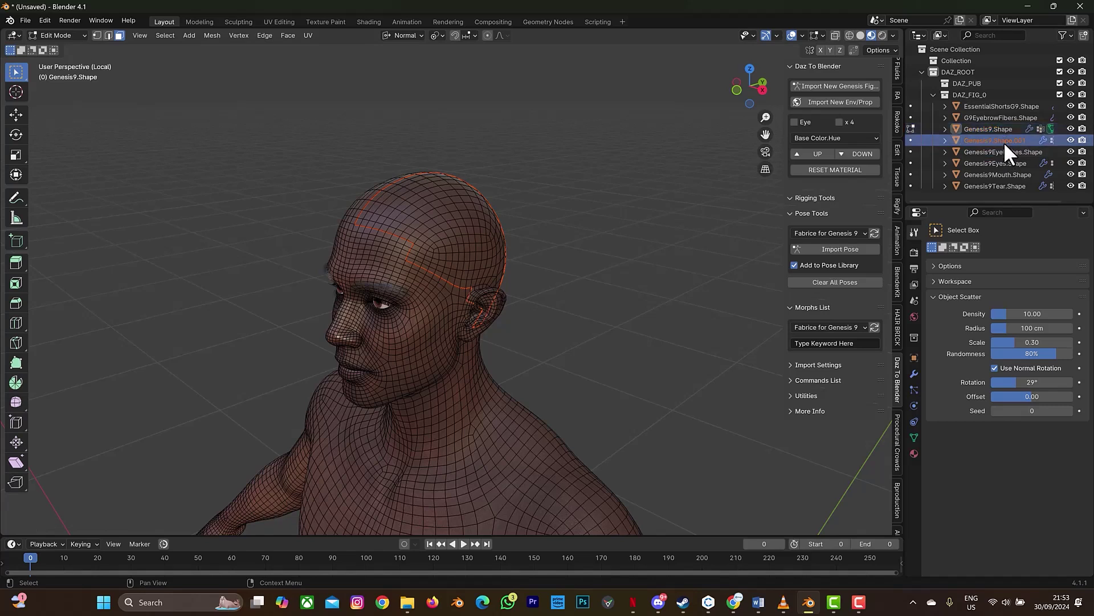
pyautogui.press('Tab')
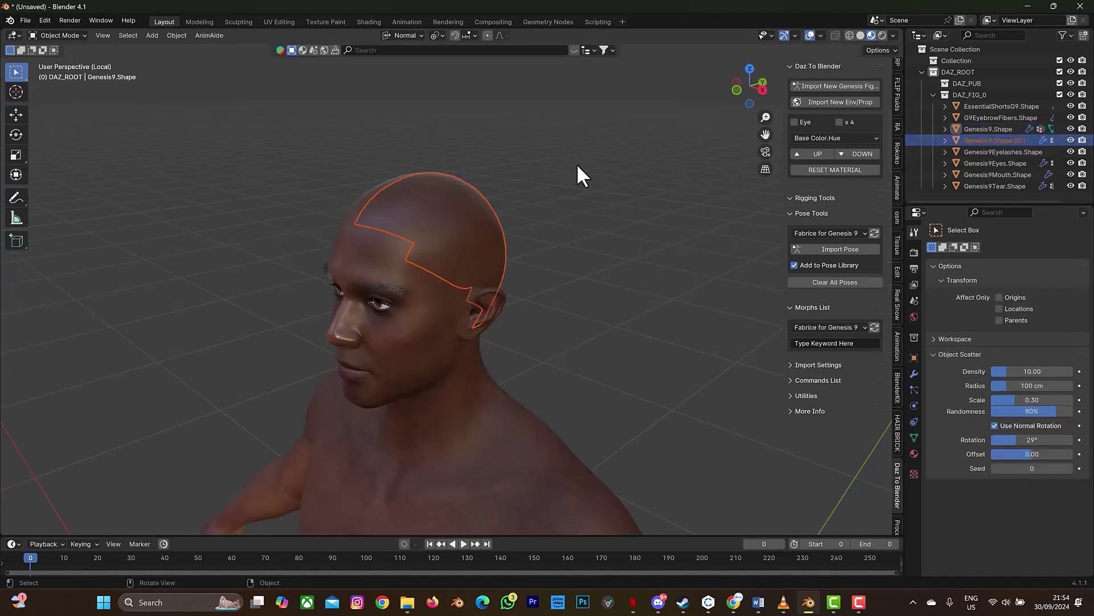
pyautogui.doubleClick(1028, 140)
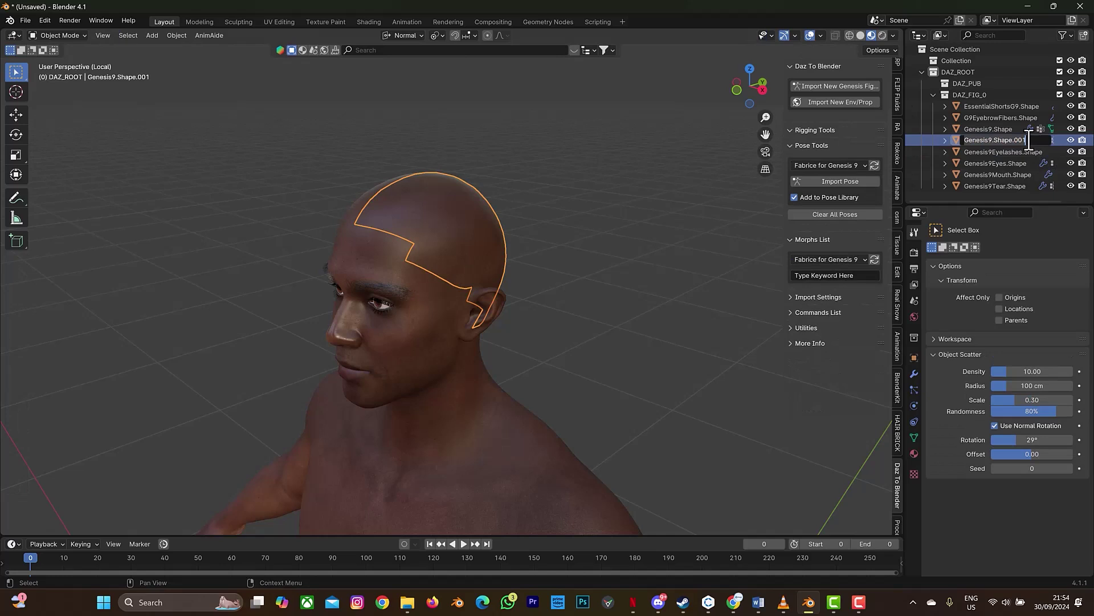
pyautogui.write('scalp')
pyautogui.press('Return')
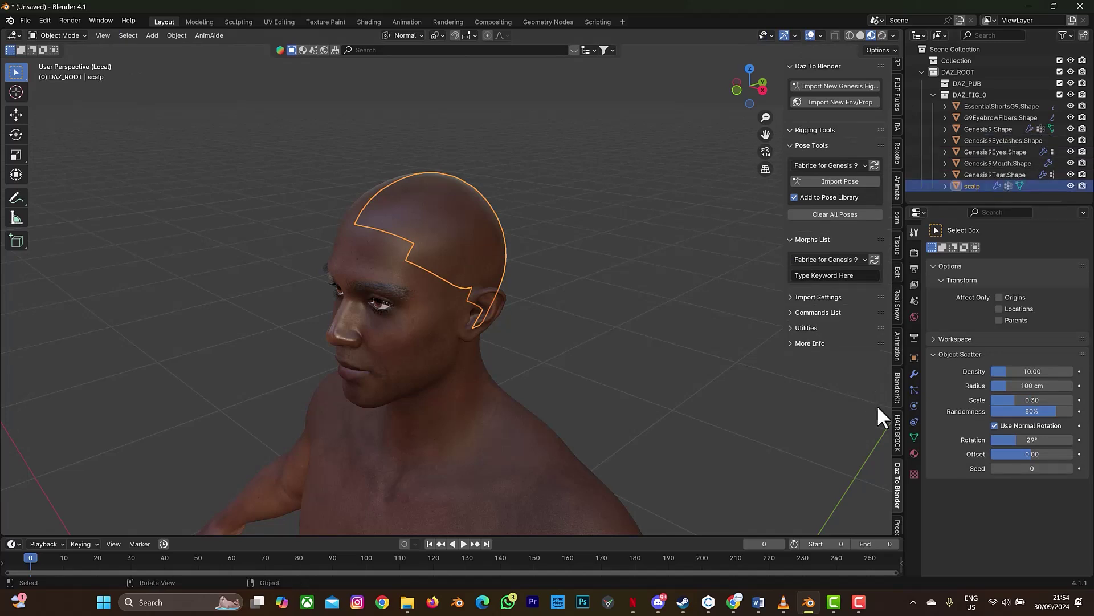
# Step: Add a Mirror modifier on the X axis to the scalp object and enable Clipping
pyautogui.click(914, 374)
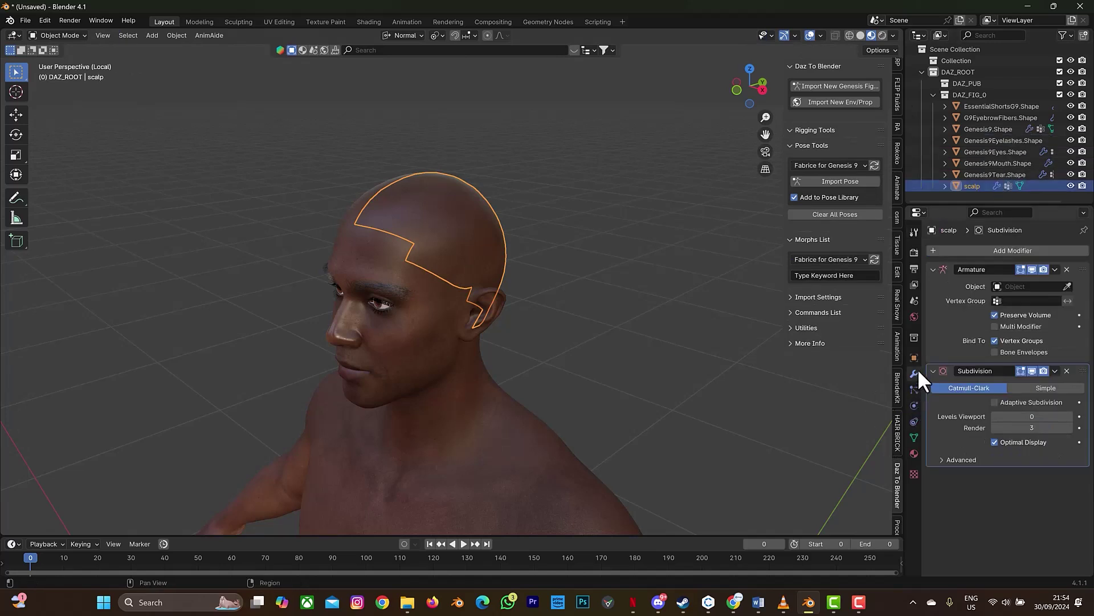
pyautogui.click(1000, 251)
pyautogui.click(994, 247)
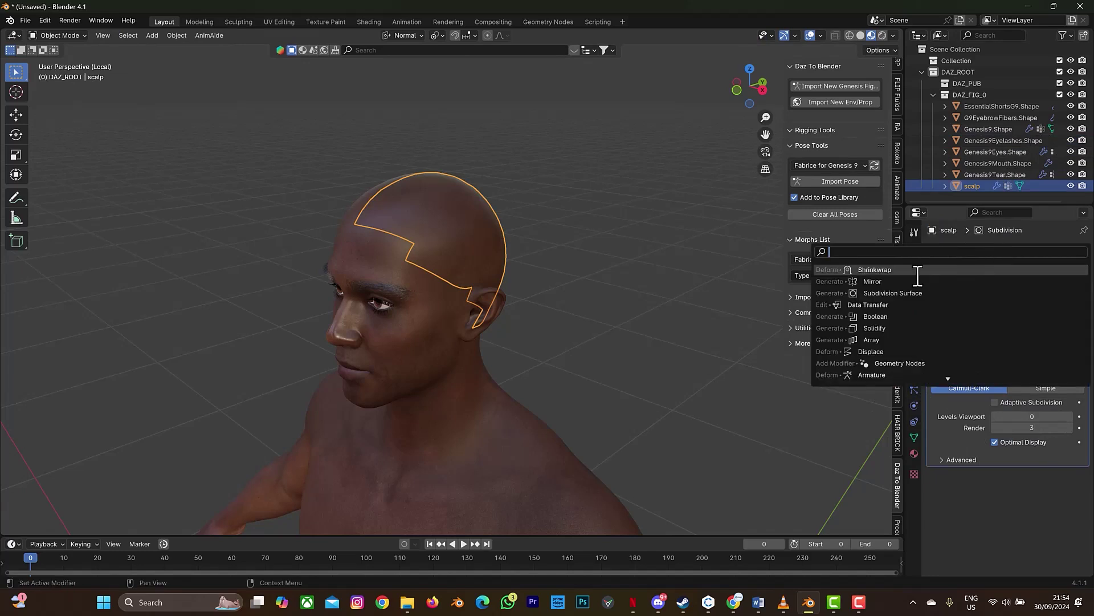
pyautogui.click(913, 281)
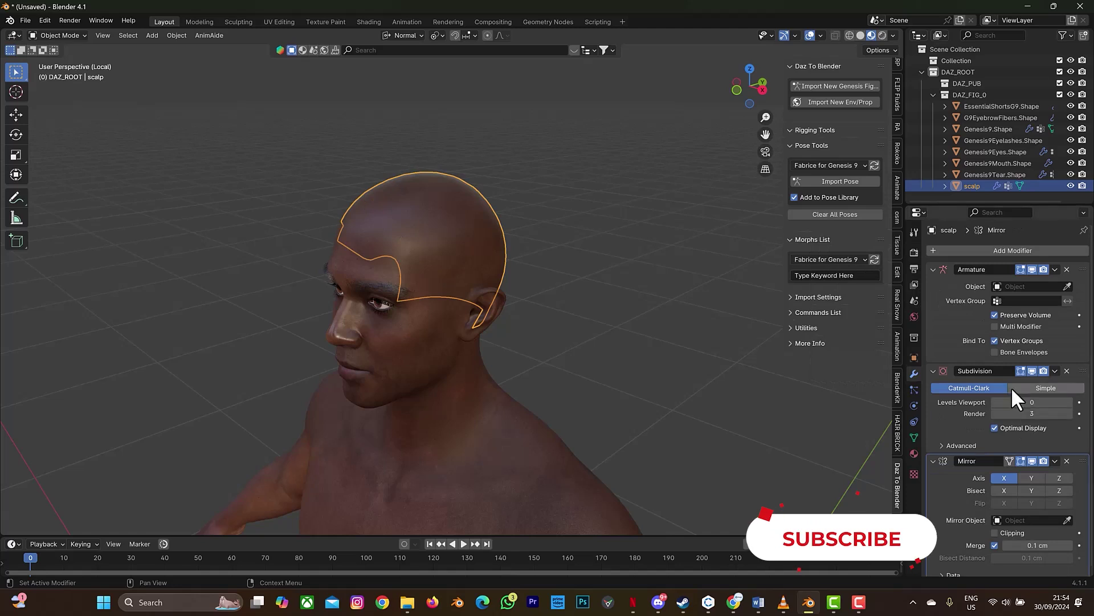
pyautogui.scroll(-1, 1080, 511)
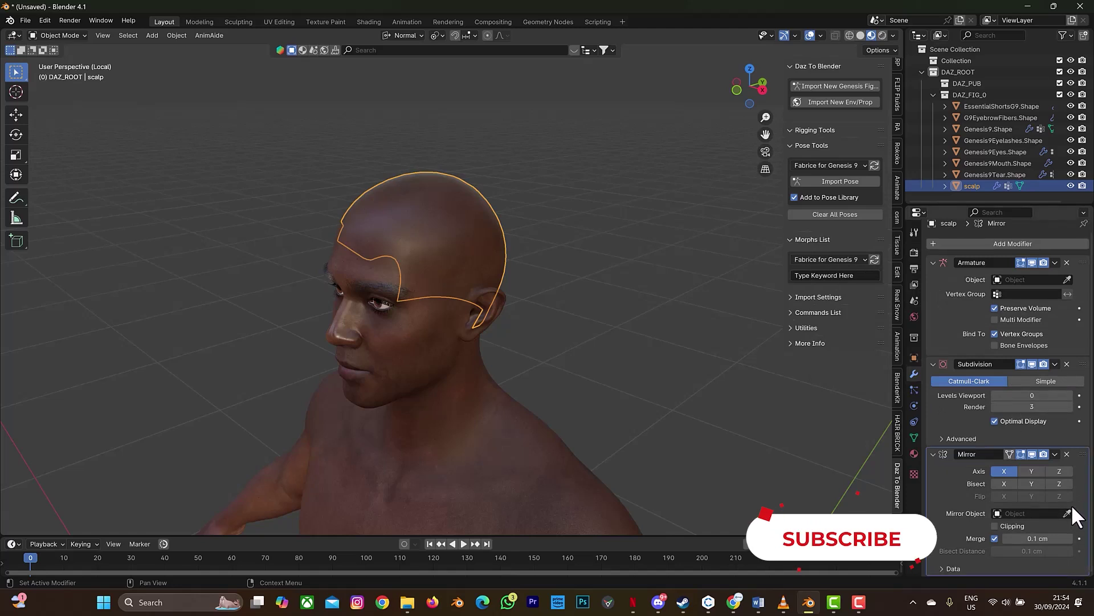
pyautogui.moveTo(737, 77); pyautogui.dragTo(781, 72)
pyautogui.click(1067, 513)
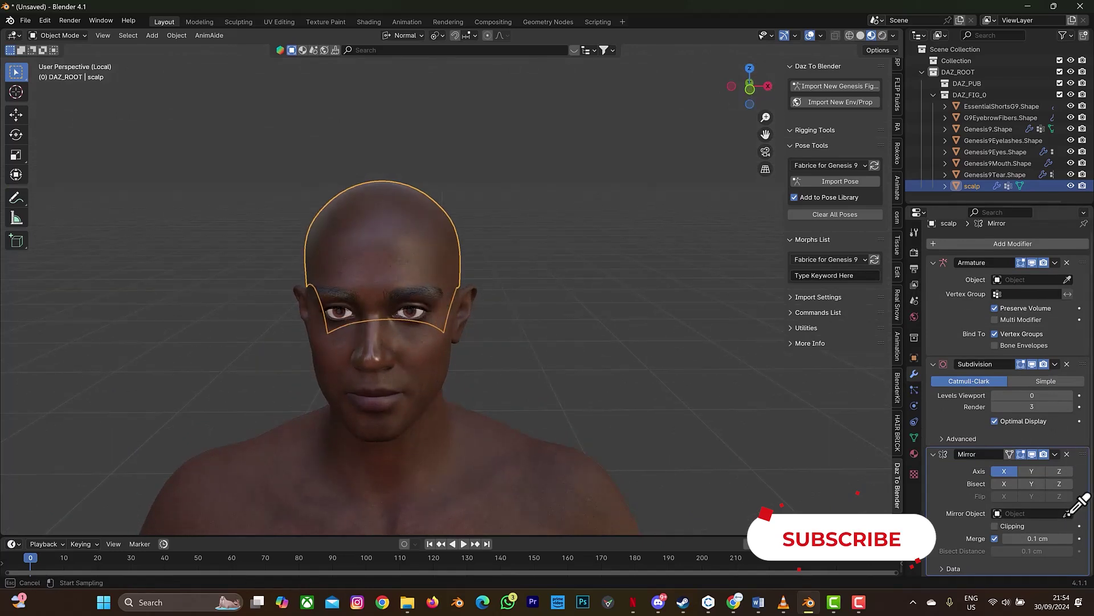
pyautogui.press('Escape')
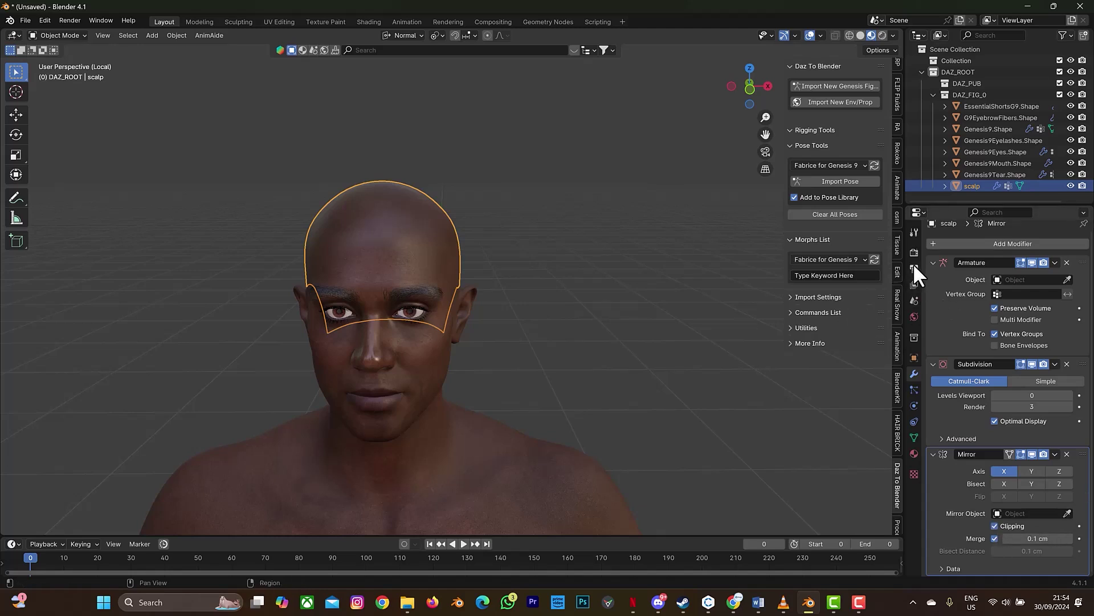
# Step: Set the scene's length unit to Meters
pyautogui.click(913, 300)
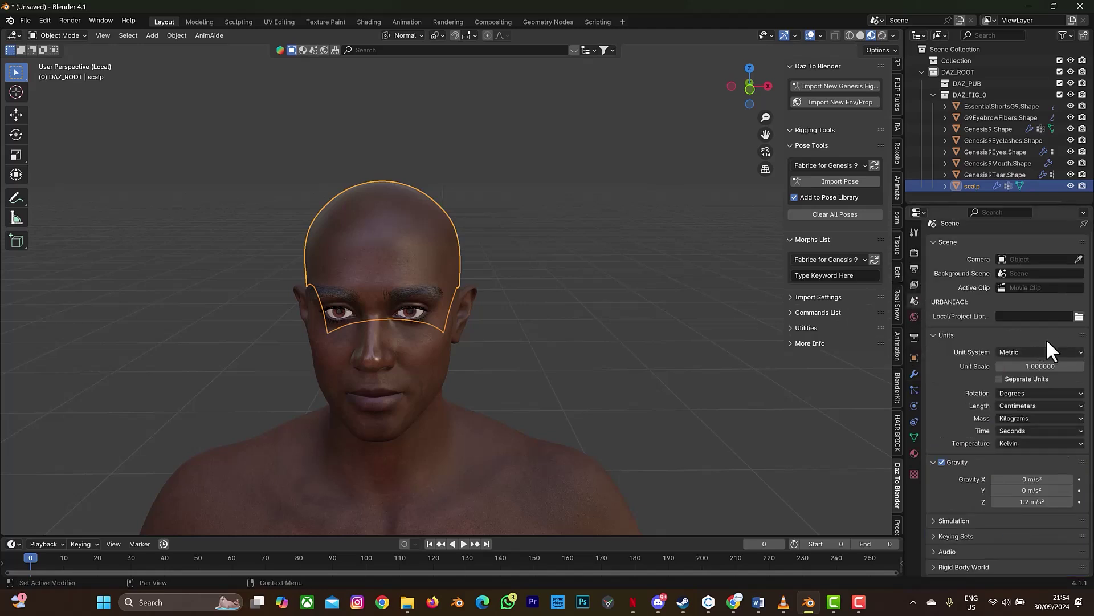
pyautogui.click(1039, 405)
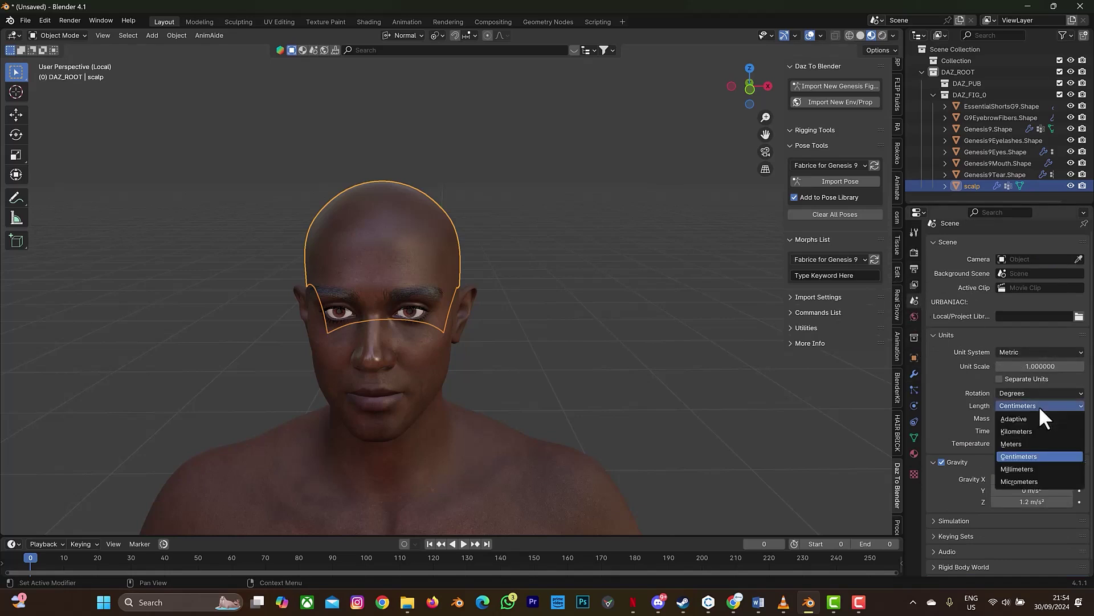
pyautogui.click(1028, 440)
# Step: Add a Shrinkwrap modifier to the scalp object, after the Mirror modifier
pyautogui.moveTo(744, 80); pyautogui.dragTo(776, 100)
pyautogui.click(915, 371)
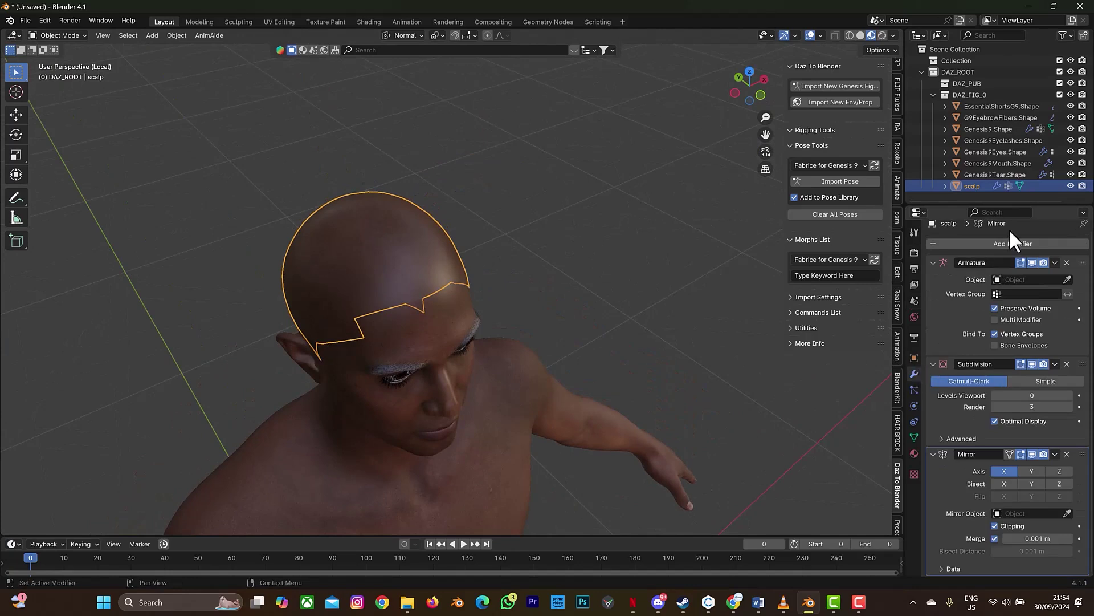
pyautogui.click(1006, 243)
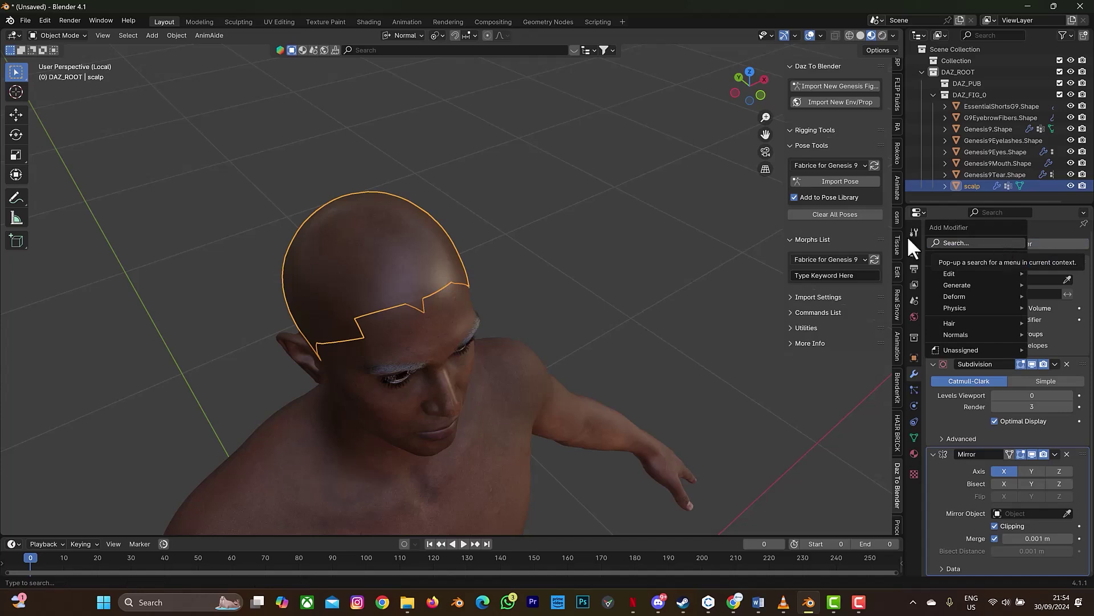
pyautogui.click(1010, 241)
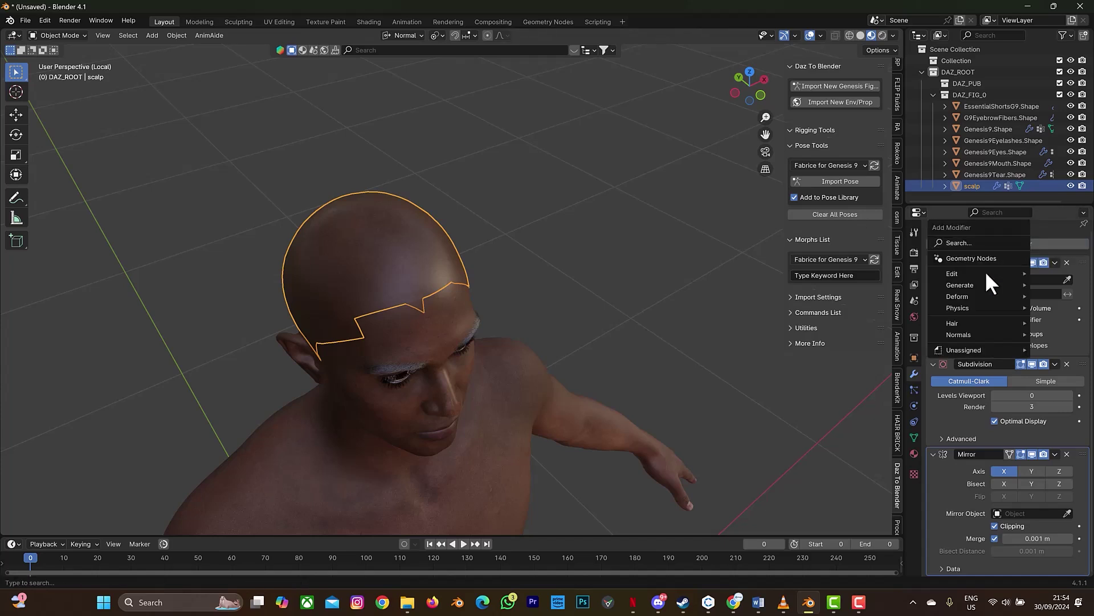
pyautogui.click(997, 240)
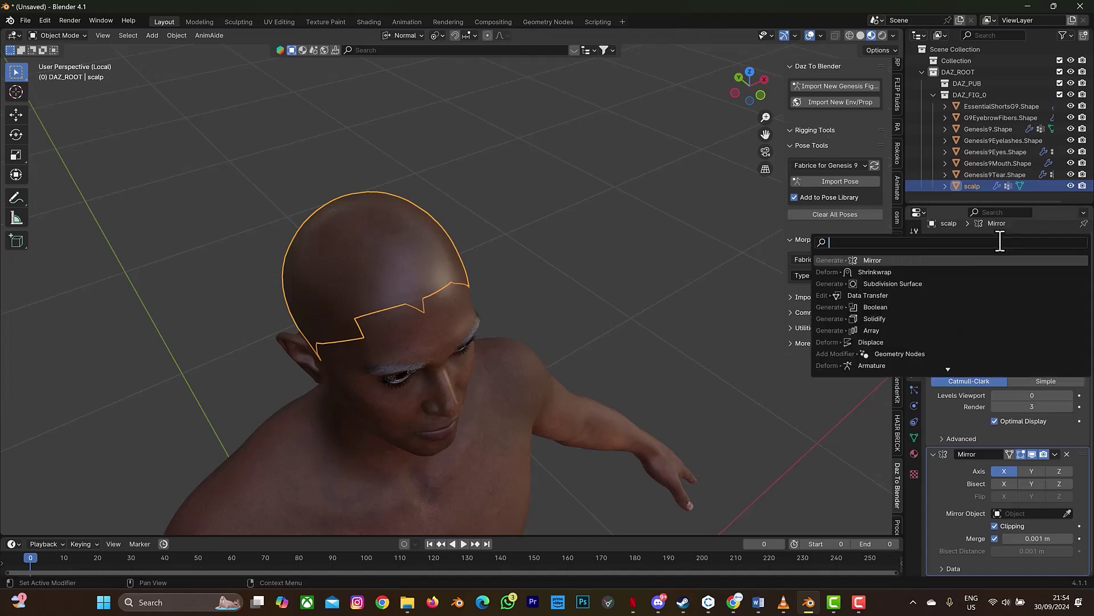
pyautogui.click(892, 273)
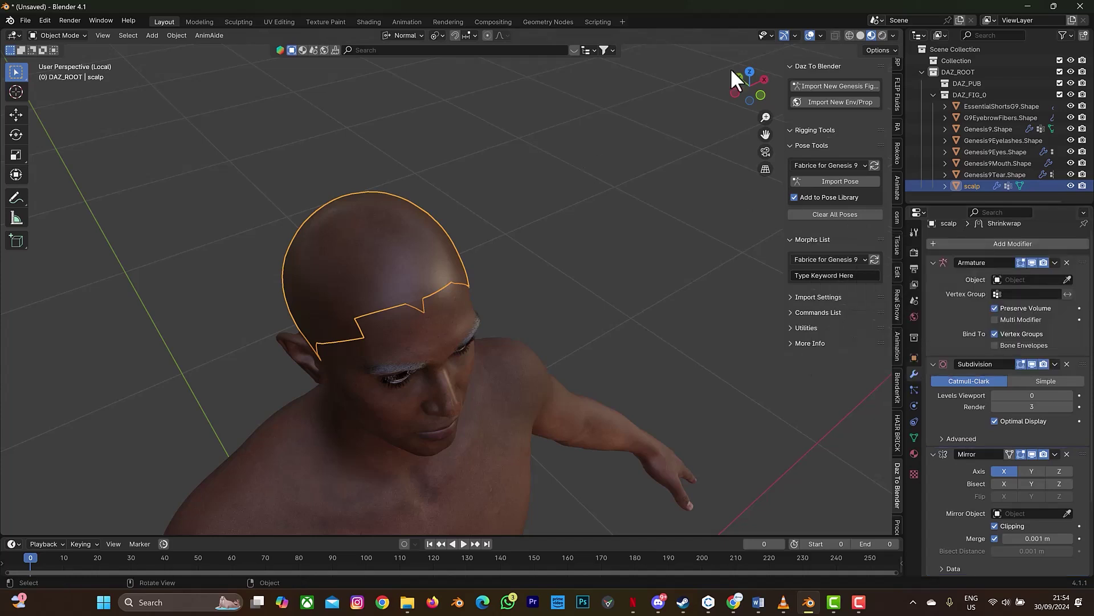
pyautogui.scroll(-4, 1051, 533)
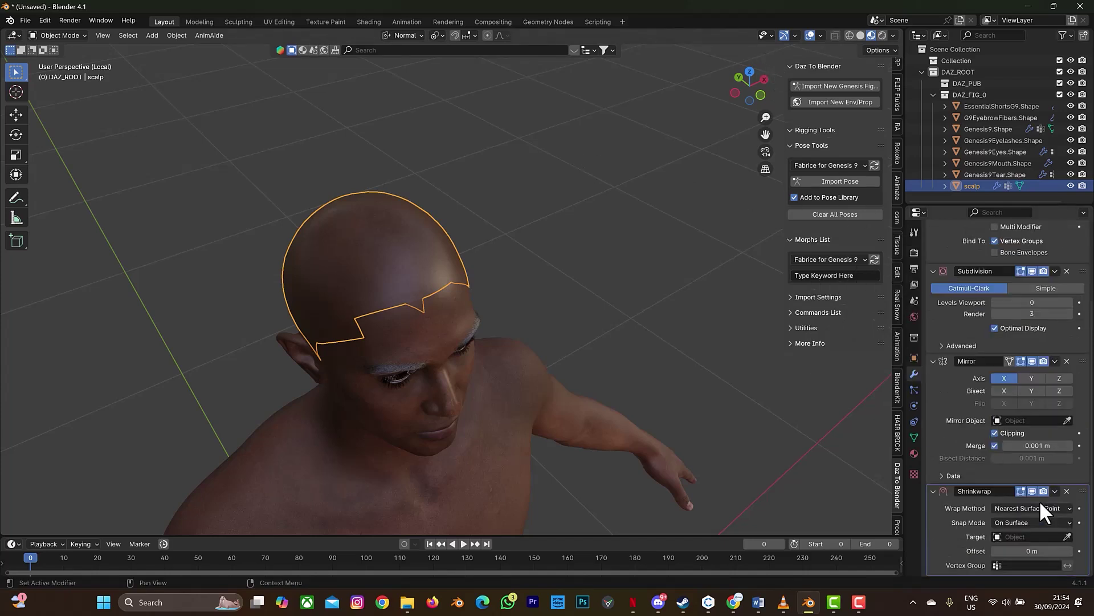
# Step: Set the Shrinkwrap target to Genesis9.Shape, with snap mode Above Surface and an offset of 0.001 m
pyautogui.click(1069, 537)
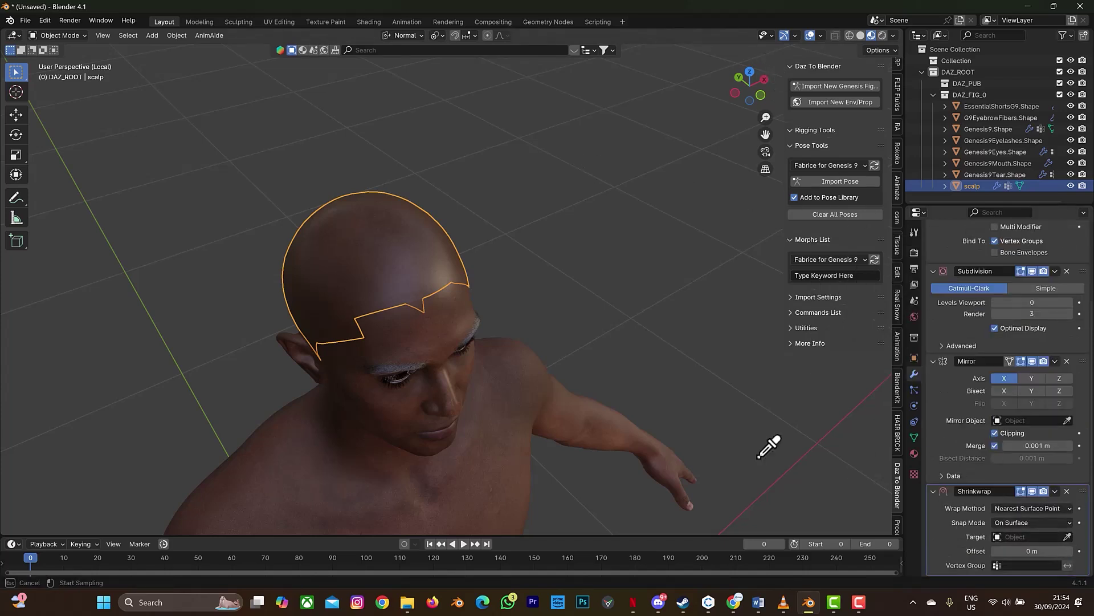
pyautogui.click(529, 399)
pyautogui.click(1025, 523)
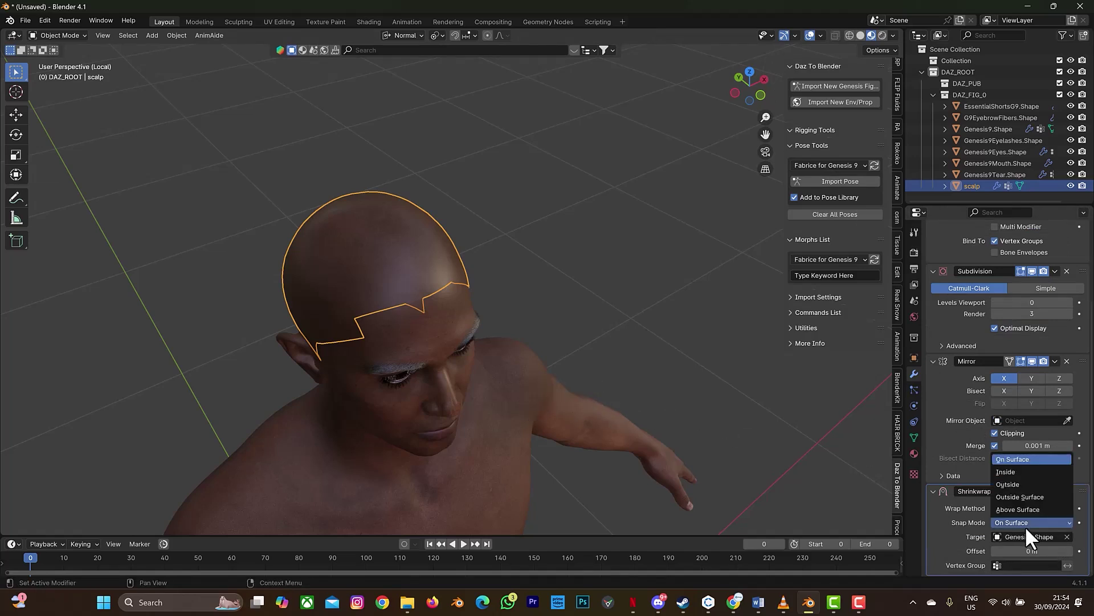
pyautogui.click(1028, 506)
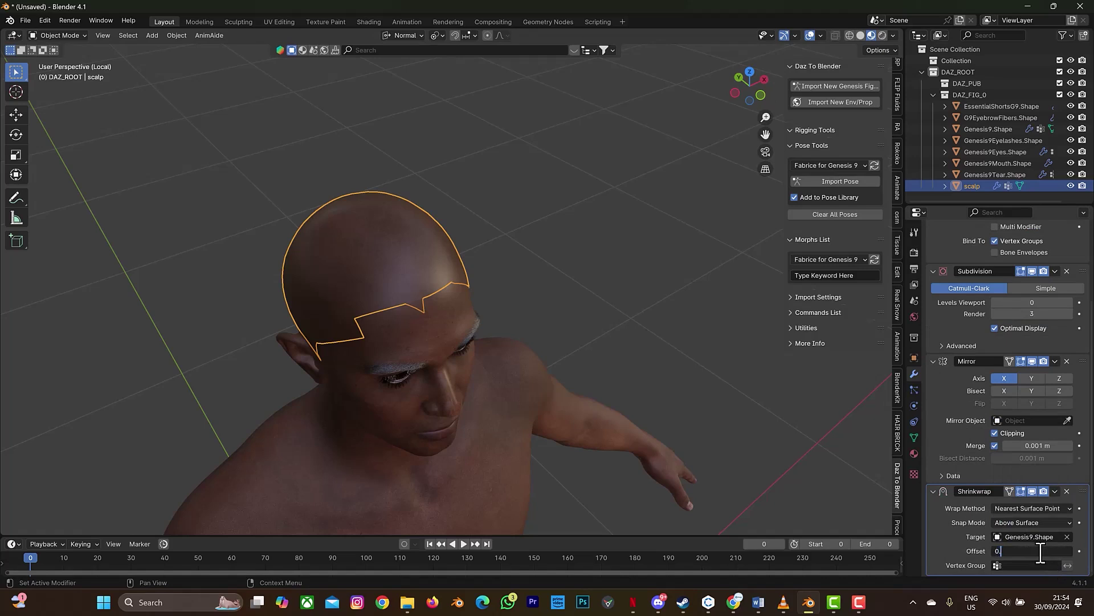
pyautogui.press('Return')
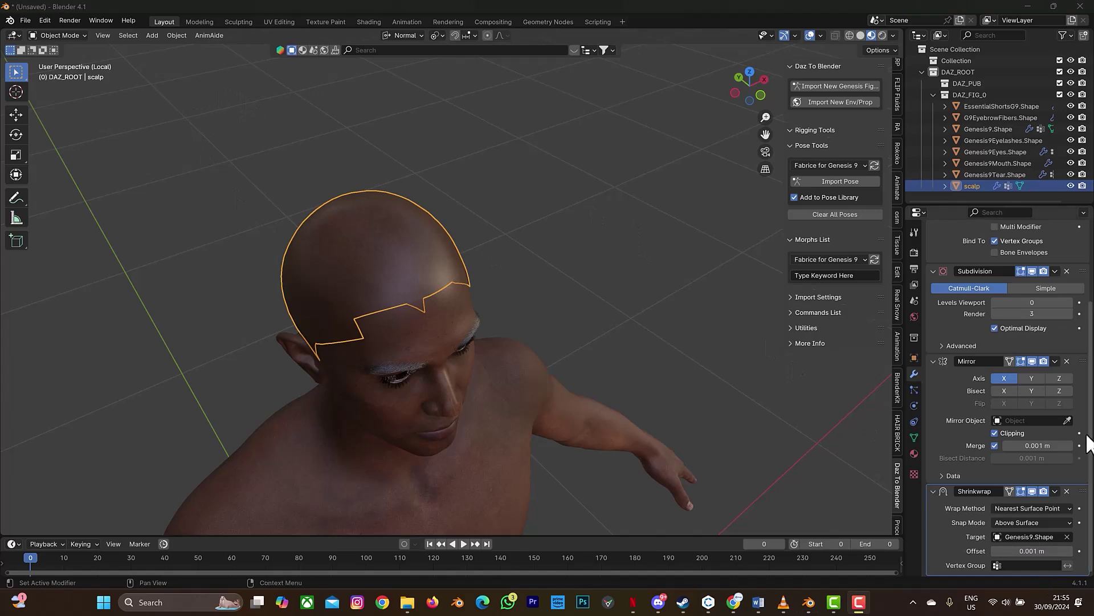
# Step: Try Genesis9.Shape as the mirror object of the scalp's Mirror modifier
pyautogui.click(1069, 420)
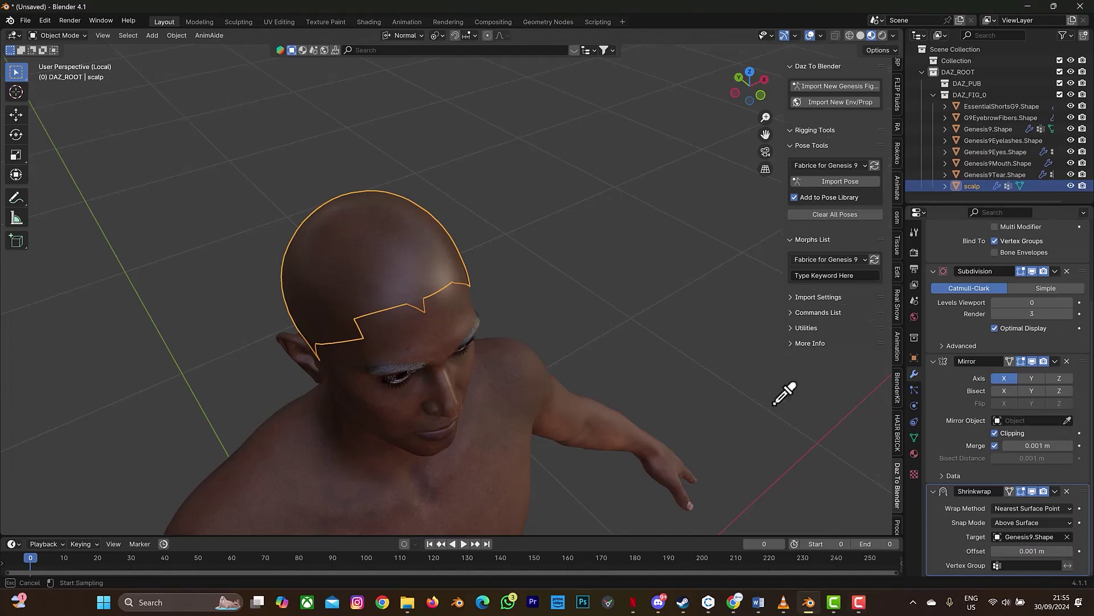
pyautogui.click(507, 410)
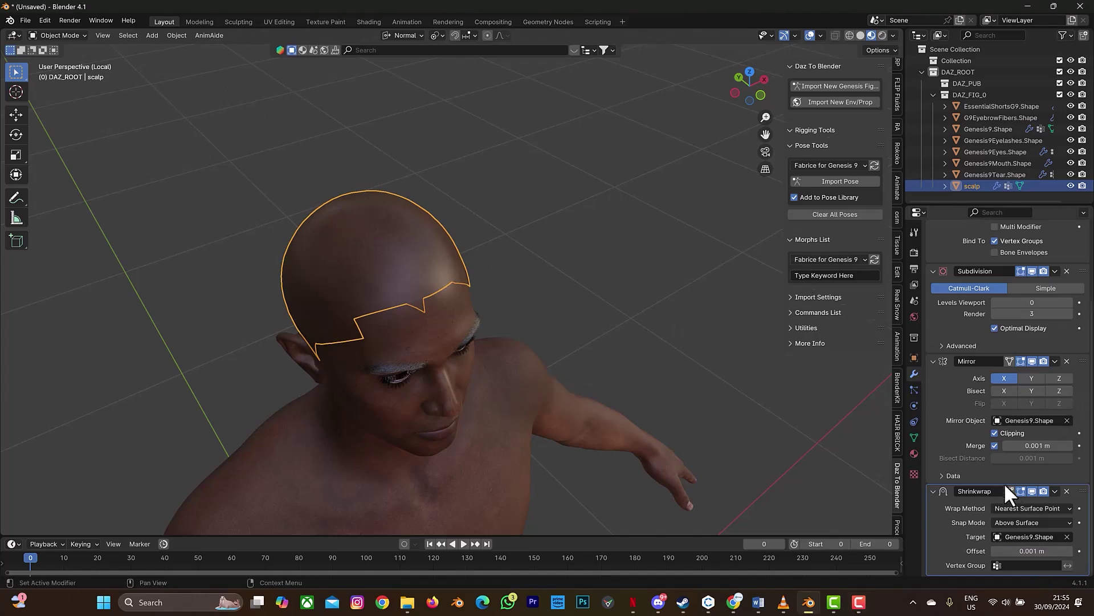
# Step: Remove all the inherited Genesis 9 skin materials from the scalp object, including the body material
pyautogui.click(913, 454)
pyautogui.scroll(3, 1038, 243)
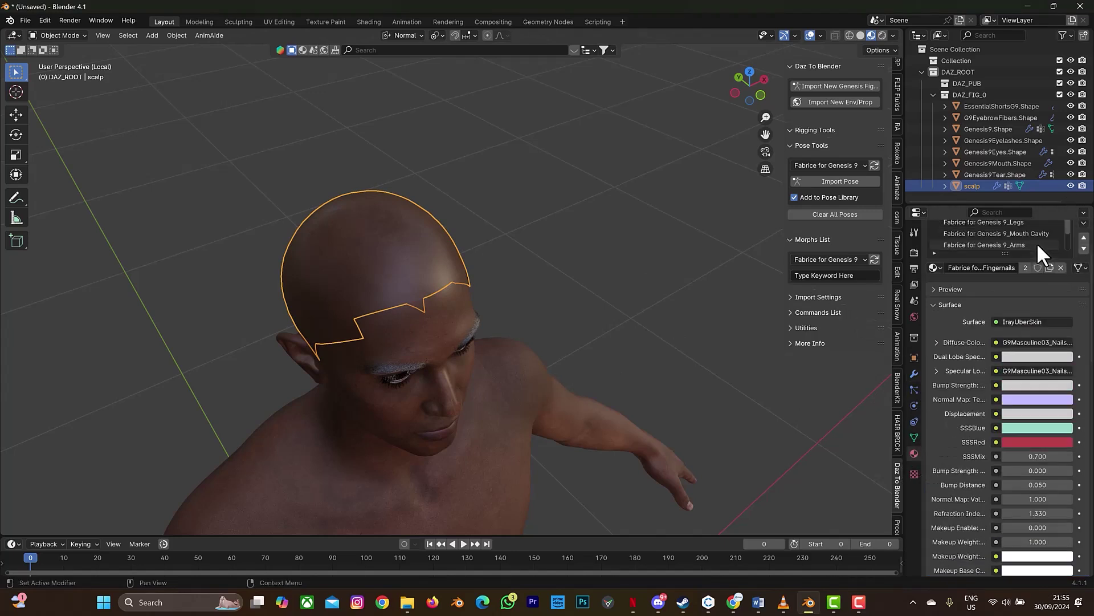
pyautogui.scroll(2, 1026, 276)
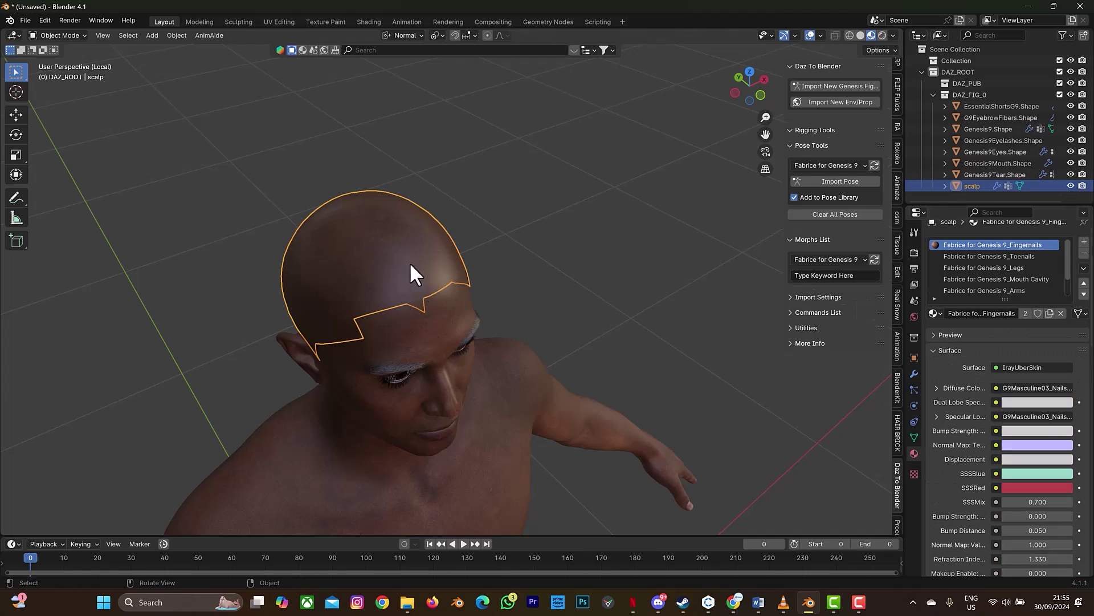
pyautogui.moveTo(759, 90); pyautogui.dragTo(735, 69)
pyautogui.click(1084, 253)
pyautogui.click(1085, 253)
pyautogui.click(1084, 253)
pyautogui.click(1084, 253)
pyautogui.click(1084, 253)
pyautogui.click(1084, 254)
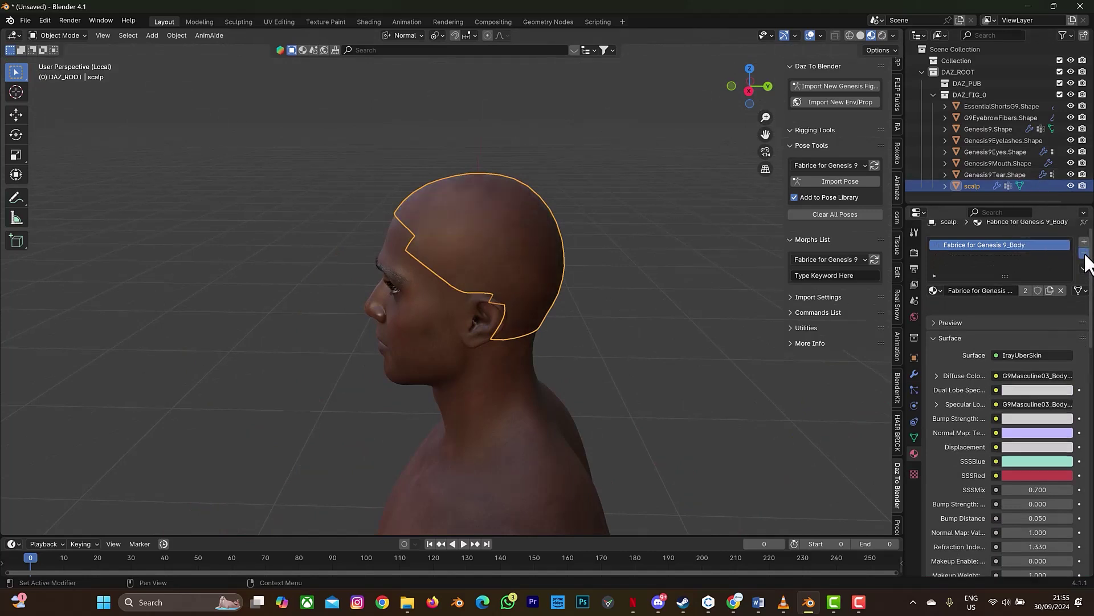
pyautogui.click(1084, 253)
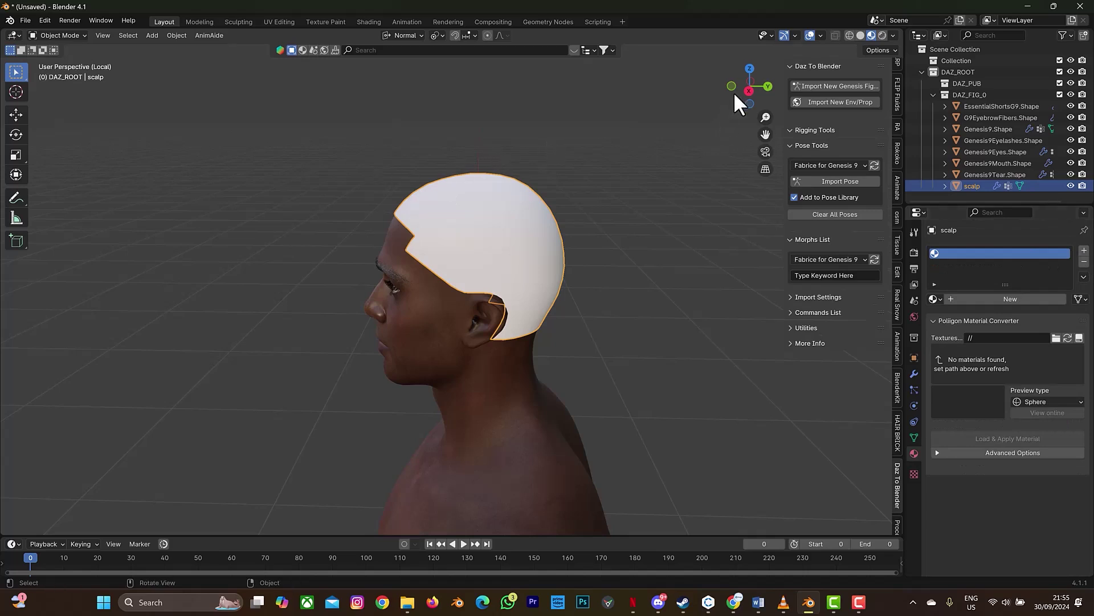
pyautogui.moveTo(747, 87); pyautogui.dragTo(739, 90)
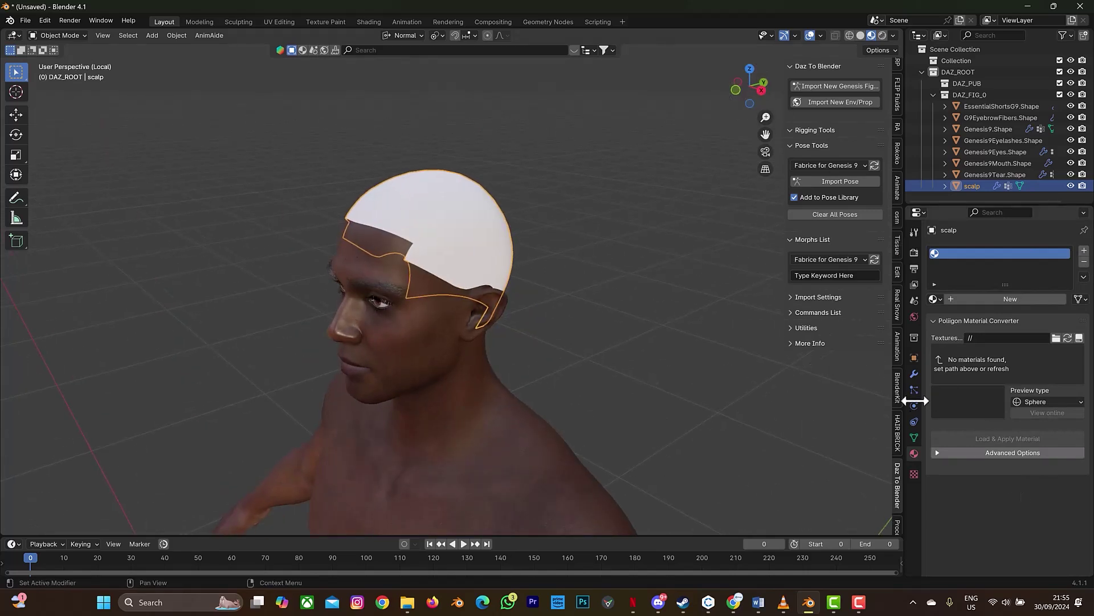
# Step: Enter Edit Mode on the scalp object, with proportional editing turned on and vertex selection active
pyautogui.click(910, 374)
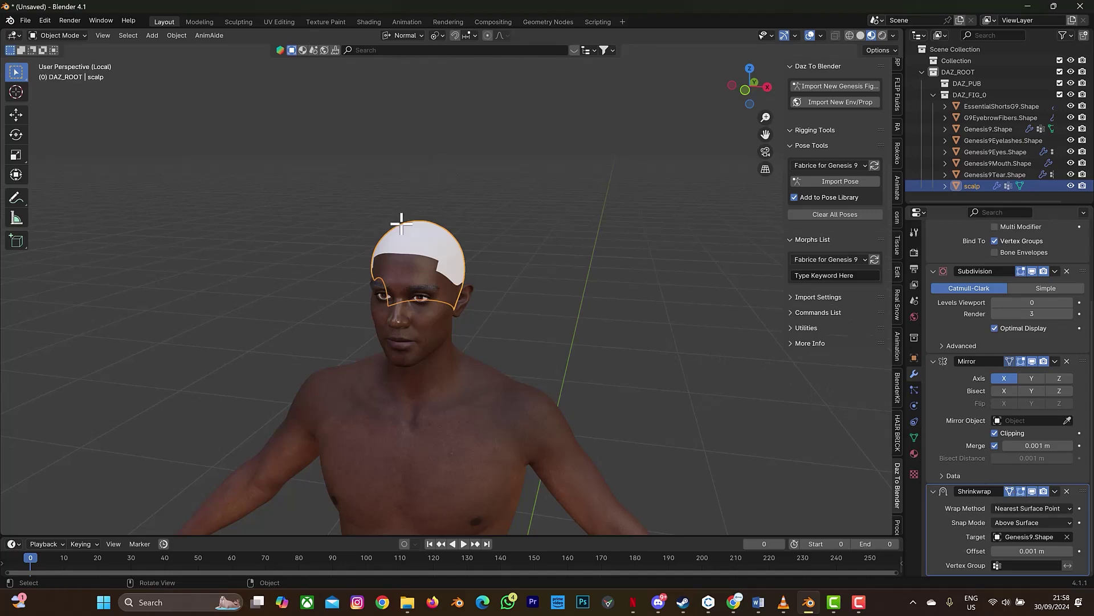
pyautogui.press('Tab')
pyautogui.scroll(6, 481, 252)
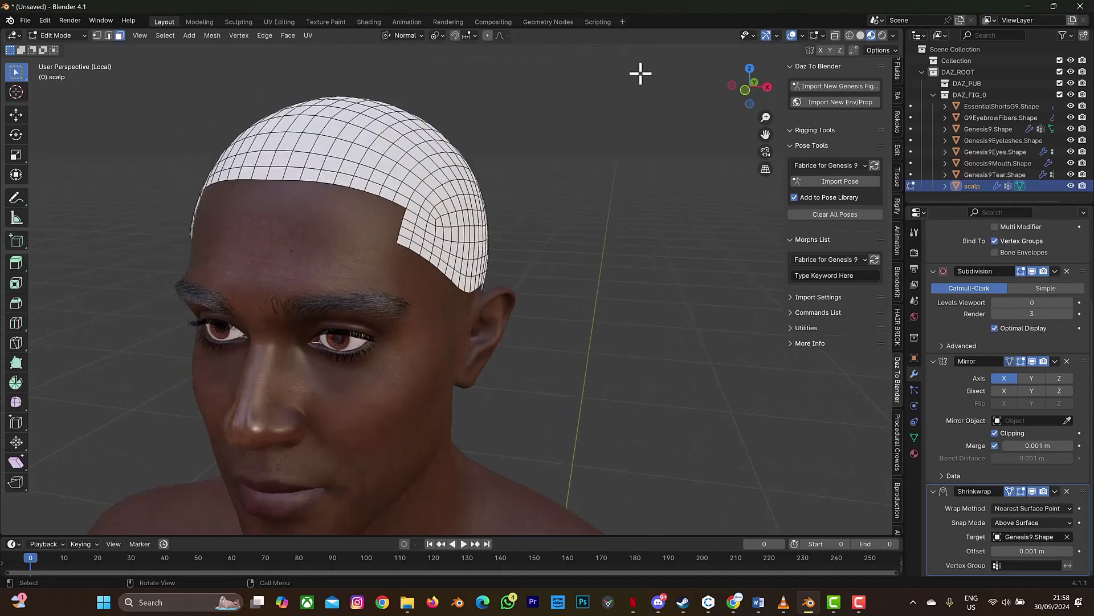
pyautogui.click(488, 35)
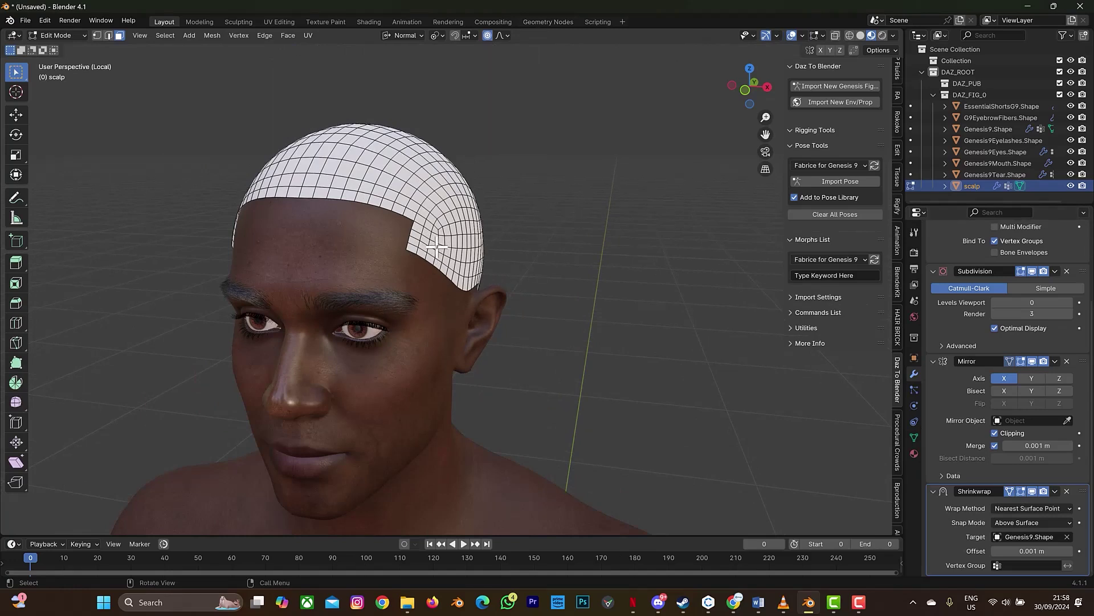
pyautogui.click(96, 35)
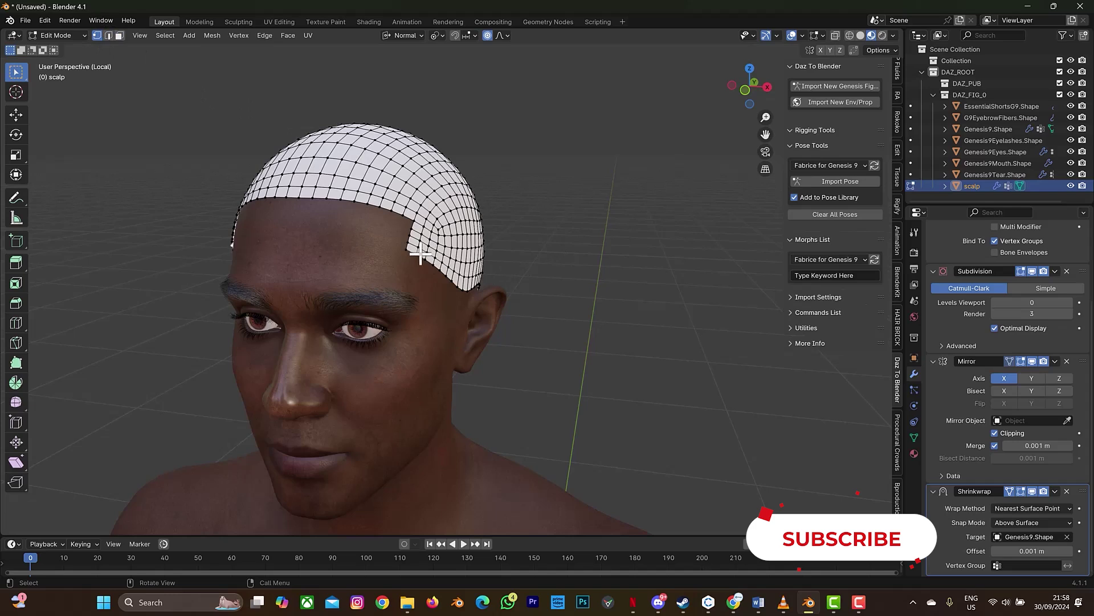
# Step: Move a vertex on the scalp's temple edge slightly down with smooth proportional editing, reducing the influence size to about 0.036 m
pyautogui.click(479, 263)
pyautogui.press('g')
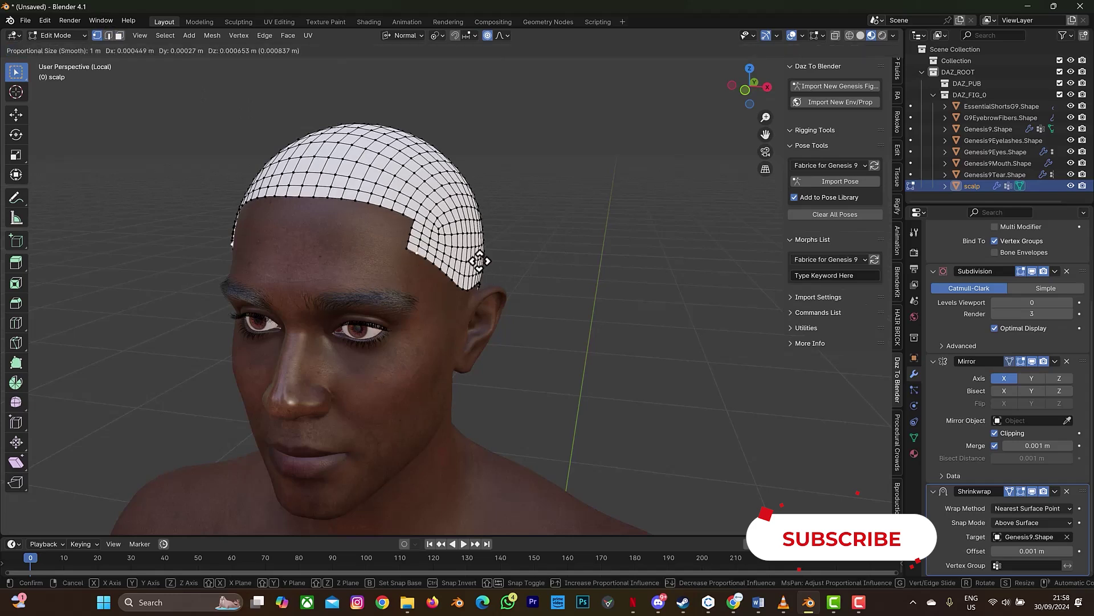
pyautogui.scroll(7, 478, 261)
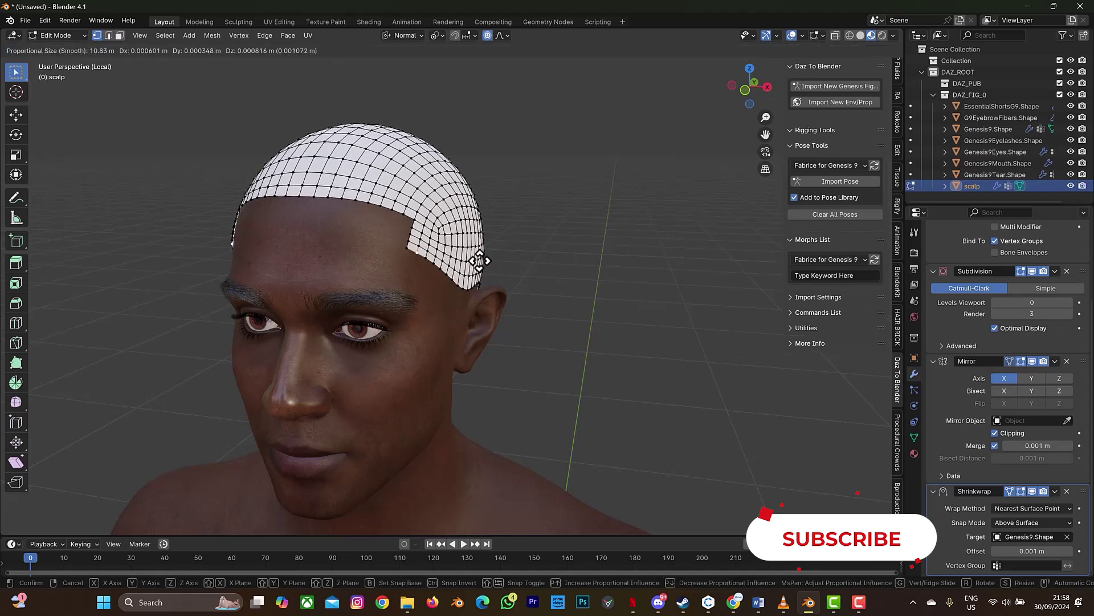
pyautogui.scroll(12, 475, 254)
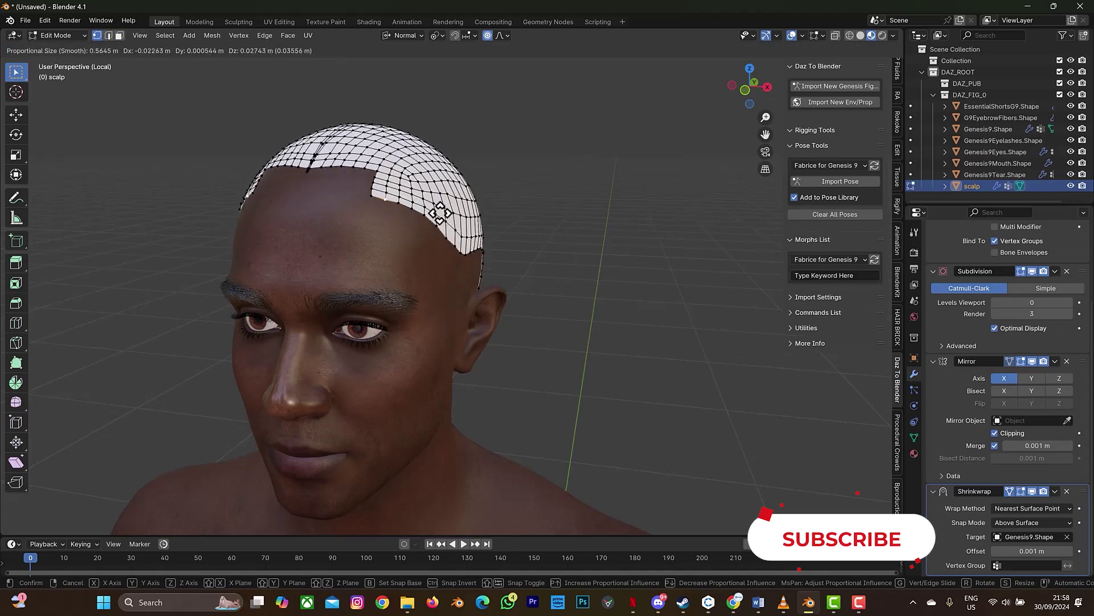
pyautogui.scroll(6, 457, 257)
pyautogui.scroll(20, 456, 261)
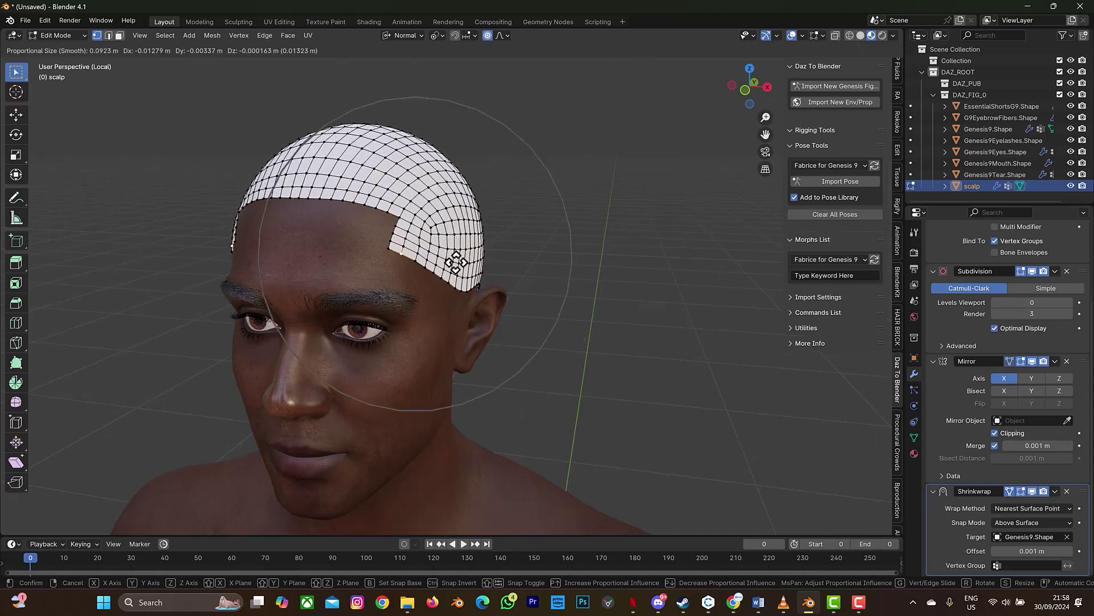
pyautogui.scroll(3, 453, 262)
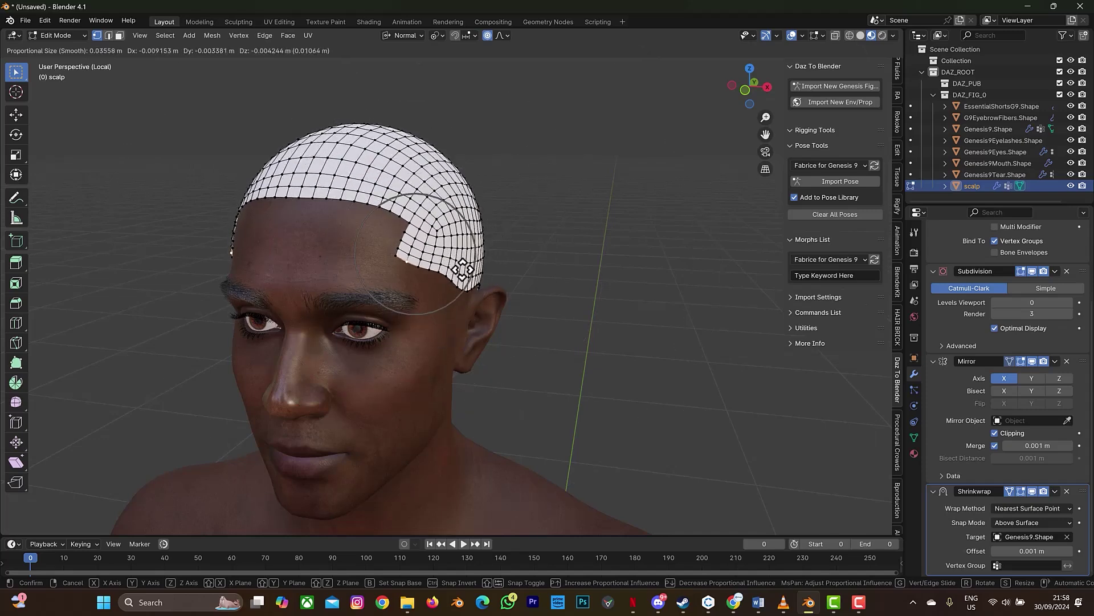
pyautogui.click(463, 277)
# Step: Pull two edge vertices between the temple and the ear forward and down to round the scalp's side hairline
pyautogui.scroll(1, 475, 251)
pyautogui.scroll(2, 474, 251)
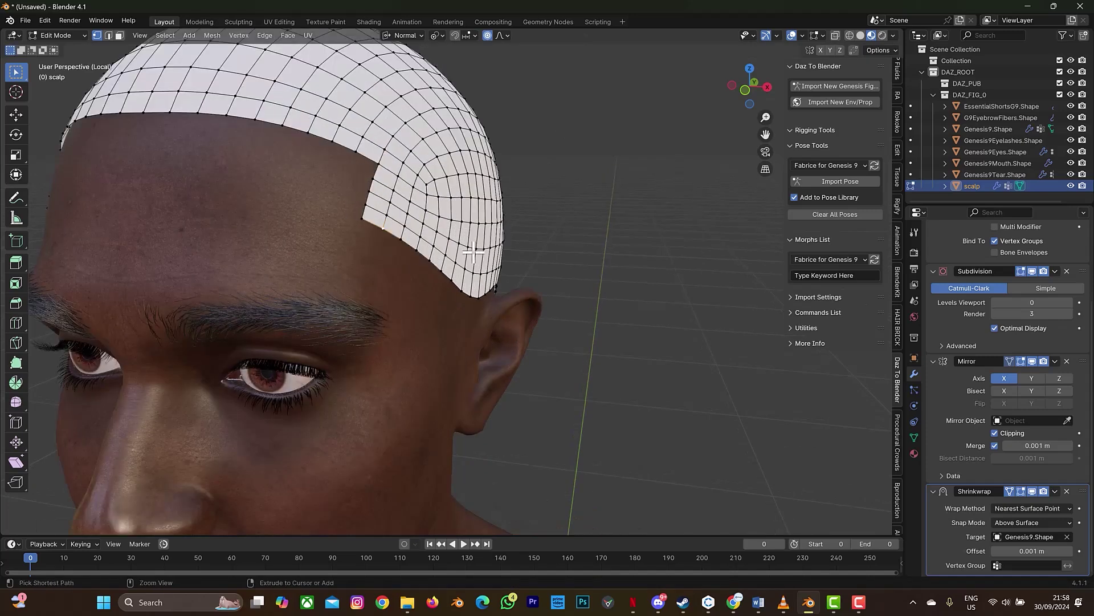
pyautogui.moveTo(752, 103); pyautogui.dragTo(701, 122)
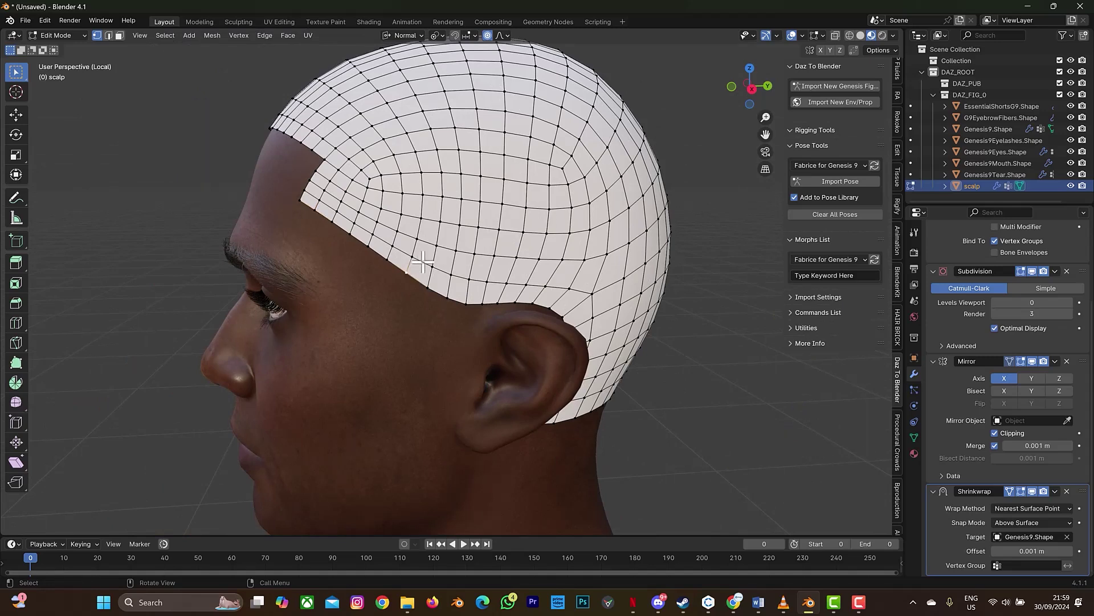
pyautogui.press('g')
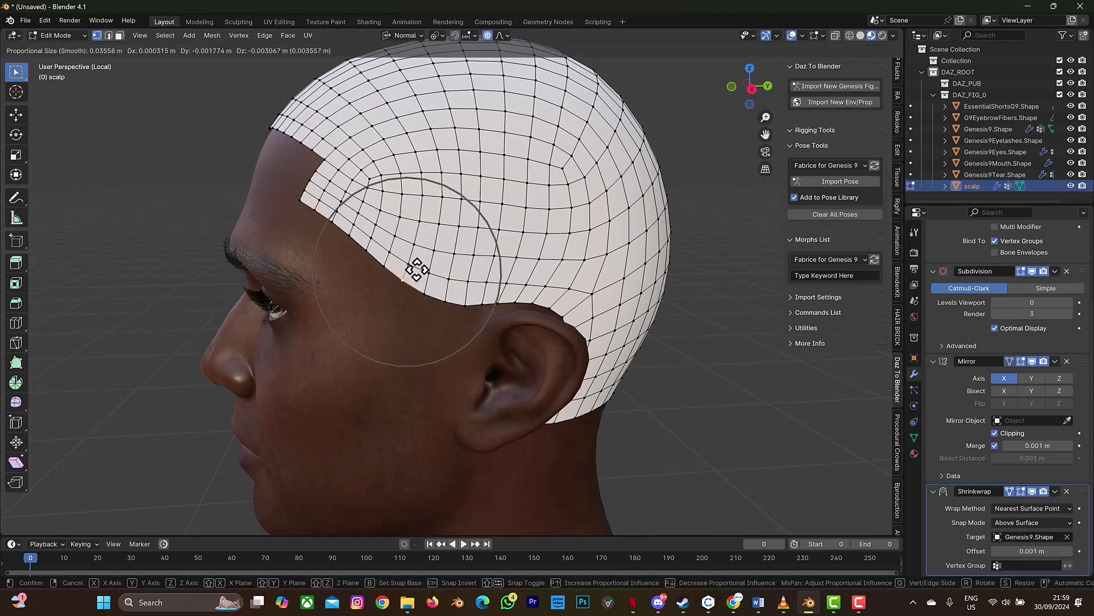
pyautogui.click(414, 274)
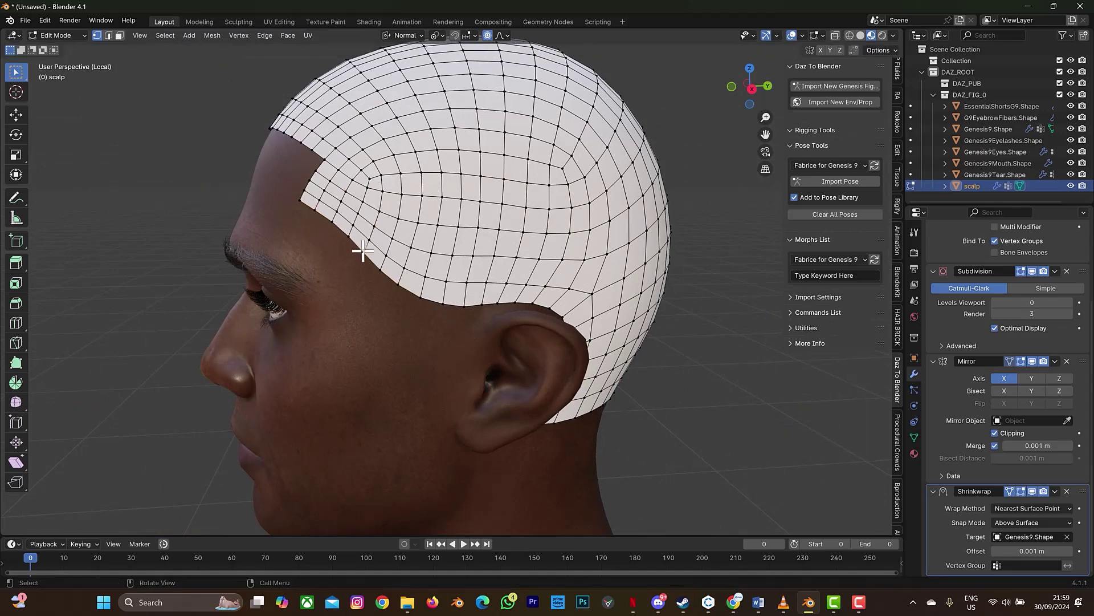
pyautogui.press('g')
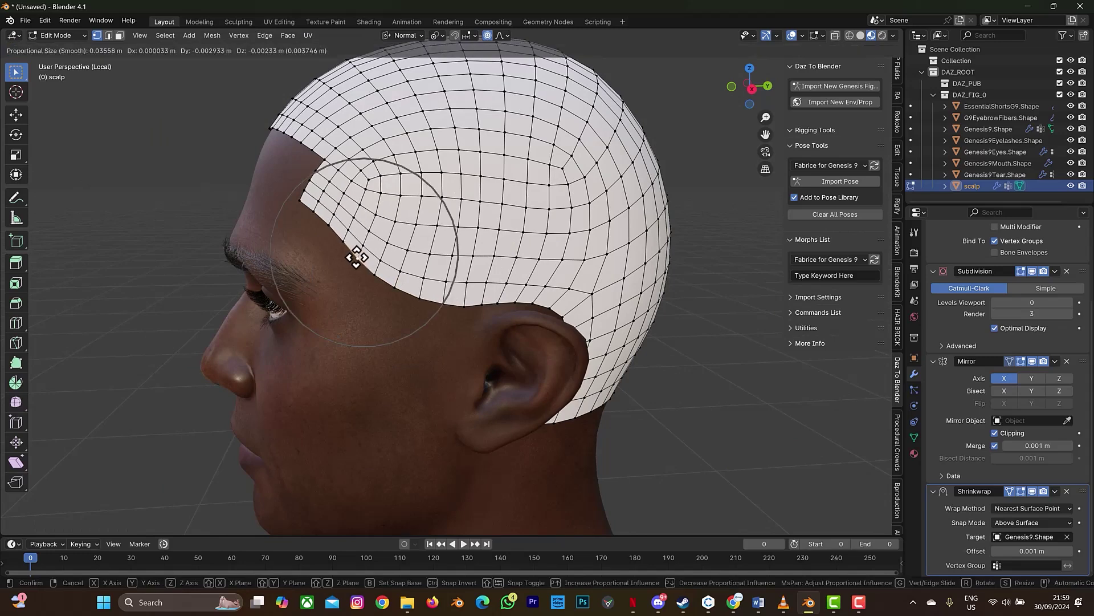
pyautogui.click(360, 254)
# Step: Move the scalp's edge vertex just above the ear down about 0.004 m with smooth proportional editing
pyautogui.click(519, 305)
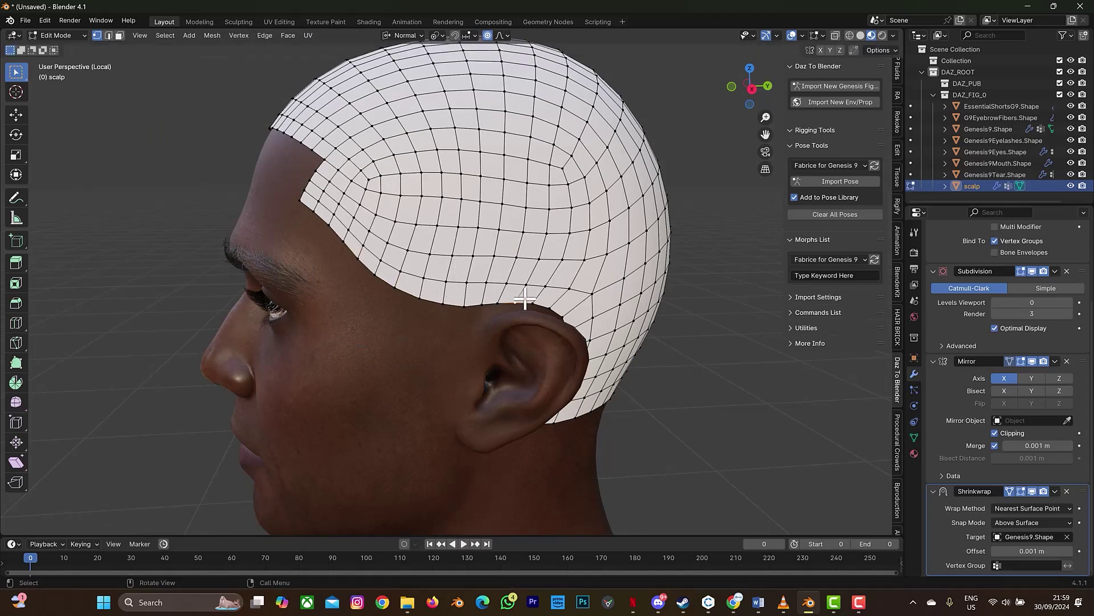
pyautogui.press('g')
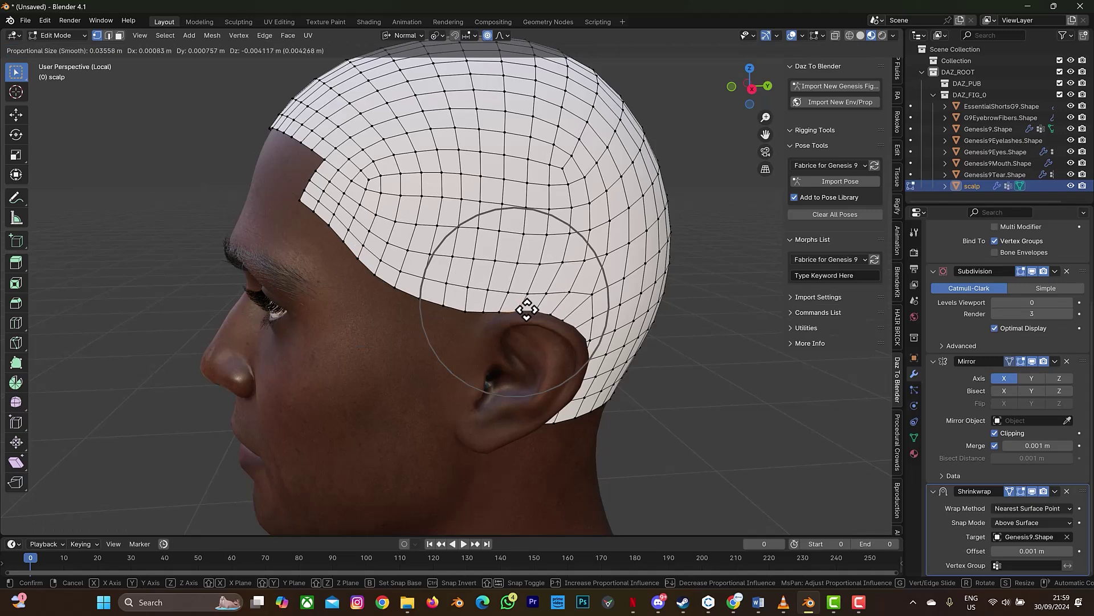
pyautogui.click(527, 310)
# Step: Lower a vertex on the scalp's nape edge about 0.002 m and pull an edge vertex behind the ear about 0.004 m toward the ear
pyautogui.moveTo(728, 83); pyautogui.dragTo(542, 320)
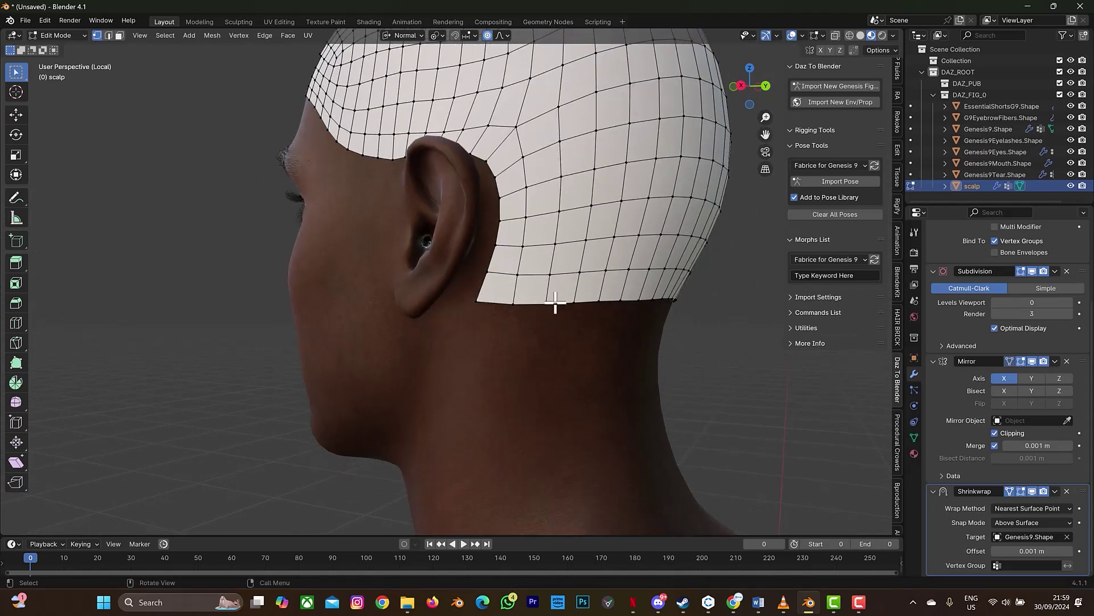
pyautogui.press('g')
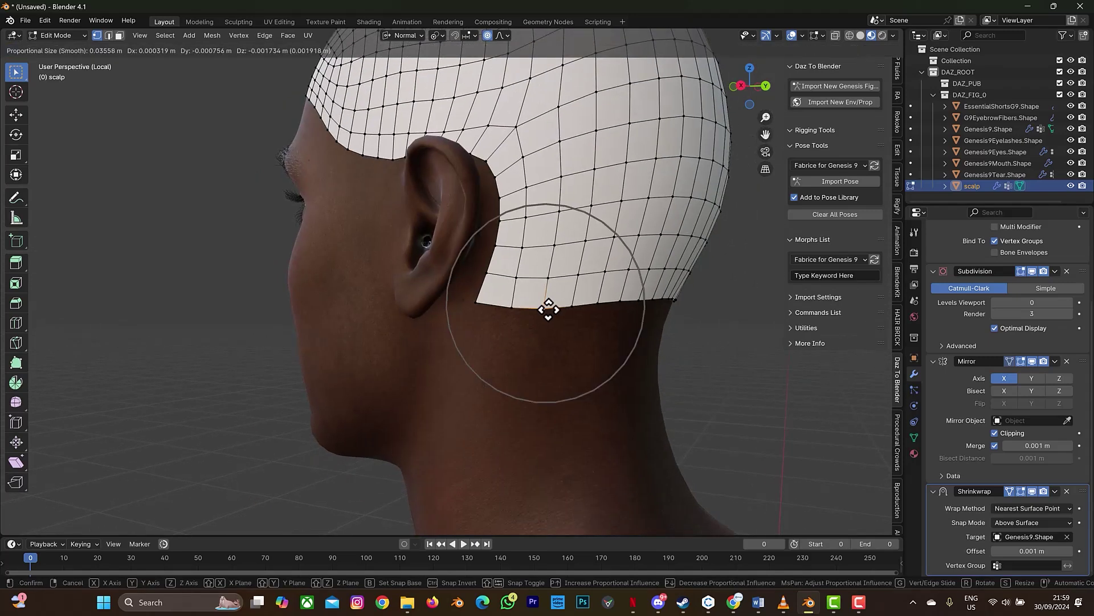
pyautogui.click(549, 309)
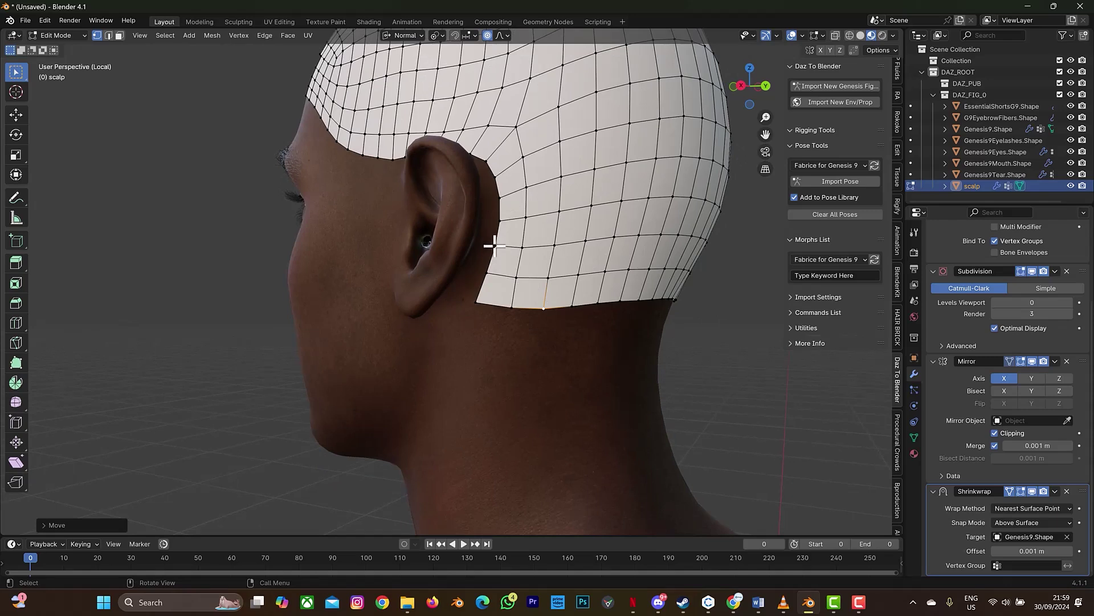
pyautogui.click(494, 246)
pyautogui.press('g')
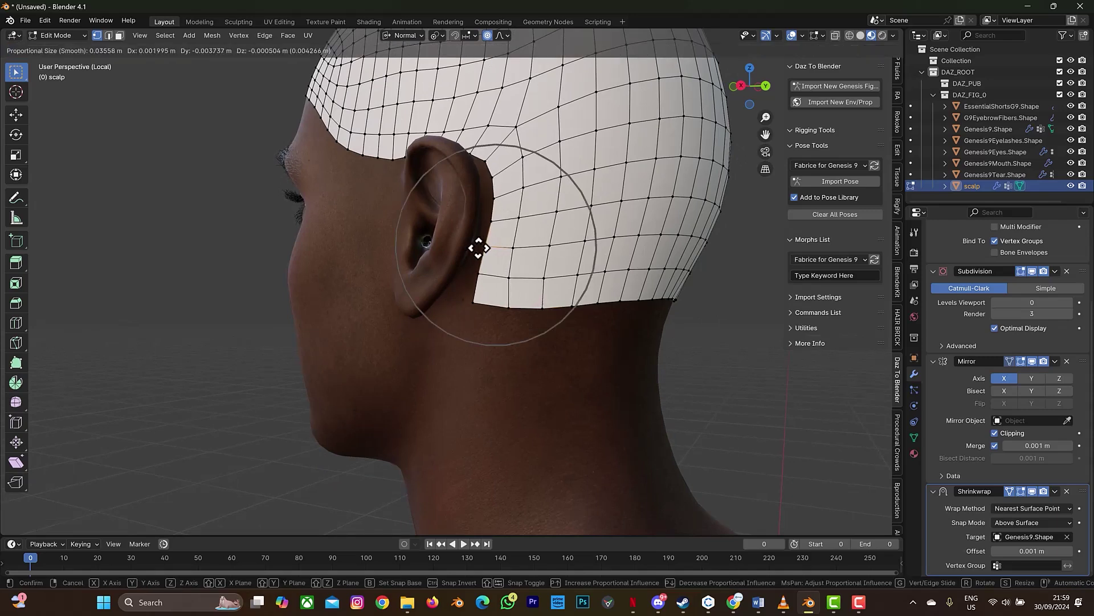
pyautogui.click(479, 247)
# Step: Adjust two more nape-edge vertices toward the back midline, pulling them slightly down to even out the rear hairline
pyautogui.click(599, 304)
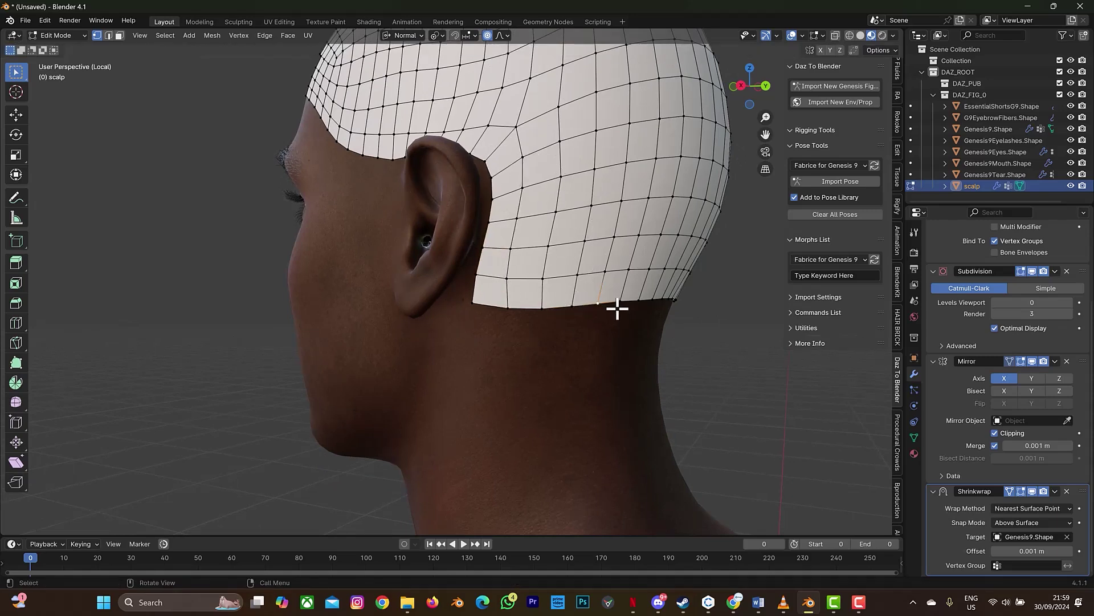
pyautogui.press('g')
pyautogui.click(627, 313)
pyautogui.click(673, 303)
pyautogui.press('g')
pyautogui.click(675, 301)
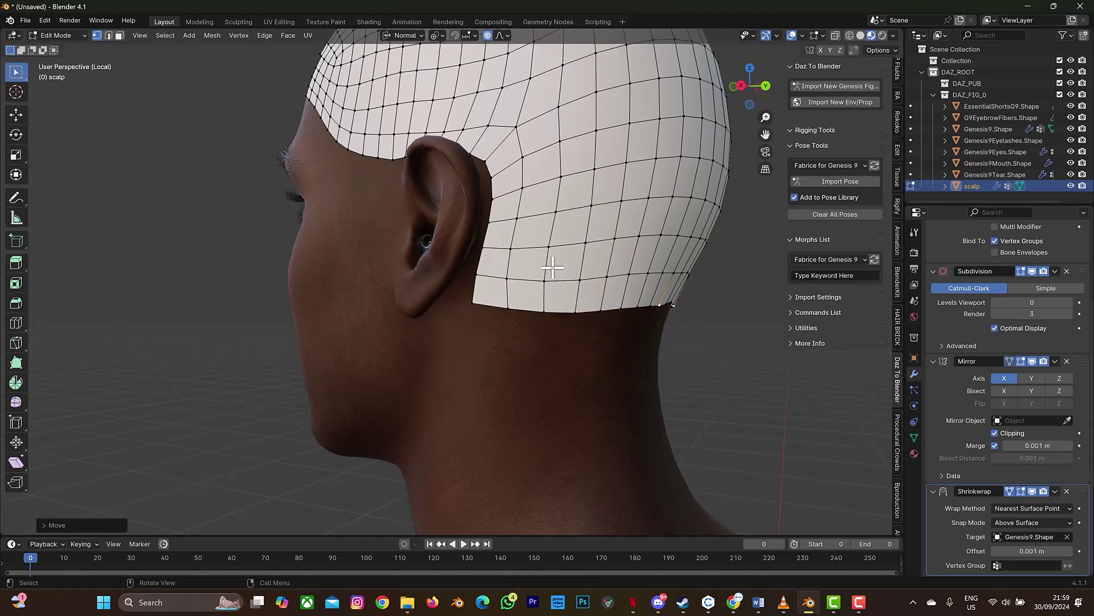
# Step: Inspect the scalp's hairline around the forehead, temples and ears from the front view
pyautogui.scroll(2, 553, 268)
pyautogui.scroll(-8, 520, 237)
pyautogui.moveTo(751, 87)
pyautogui.mouseDown()
pyautogui.moveTo(851, 90)
pyautogui.moveTo(743, 87)
pyautogui.mouseUp()
pyautogui.click(753, 86)
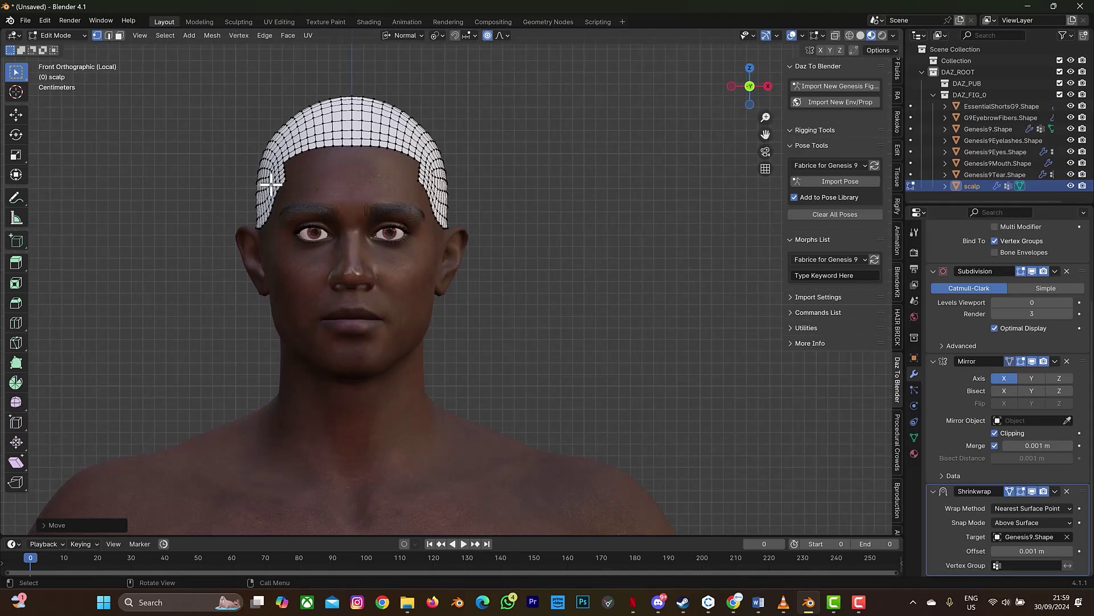
pyautogui.scroll(3, 443, 185)
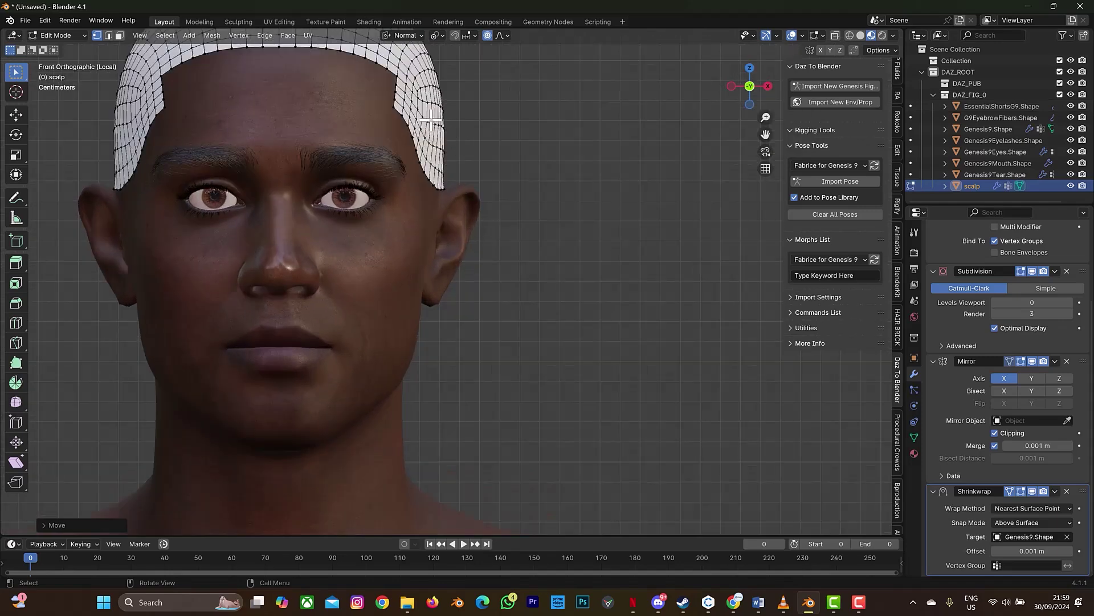
pyautogui.scroll(2, 431, 120)
pyautogui.scroll(3, 384, 62)
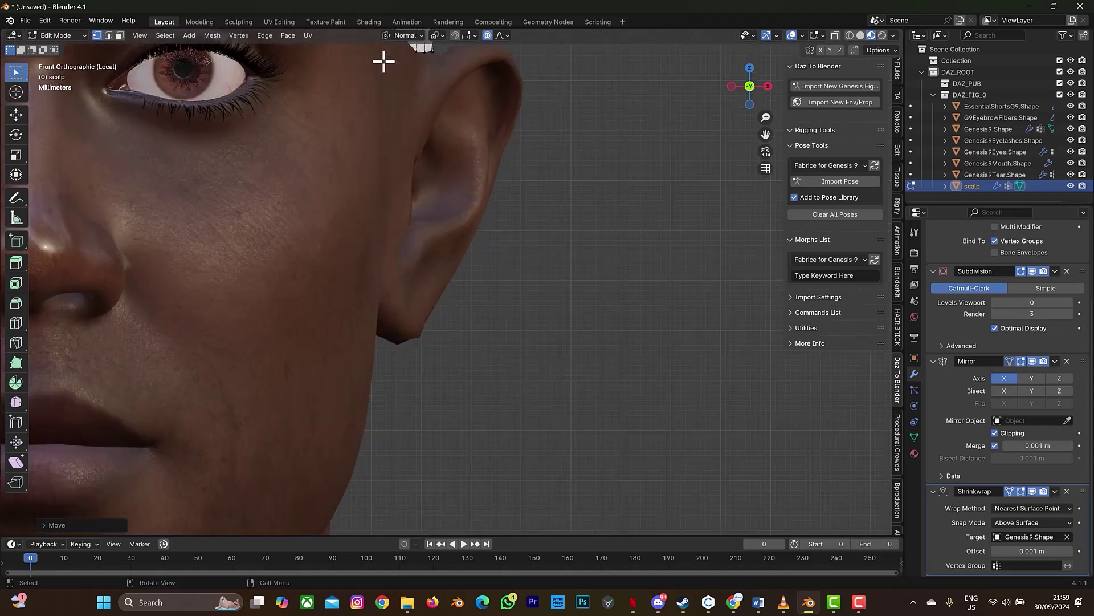
pyautogui.scroll(-6, 384, 61)
pyautogui.scroll(3, 383, 74)
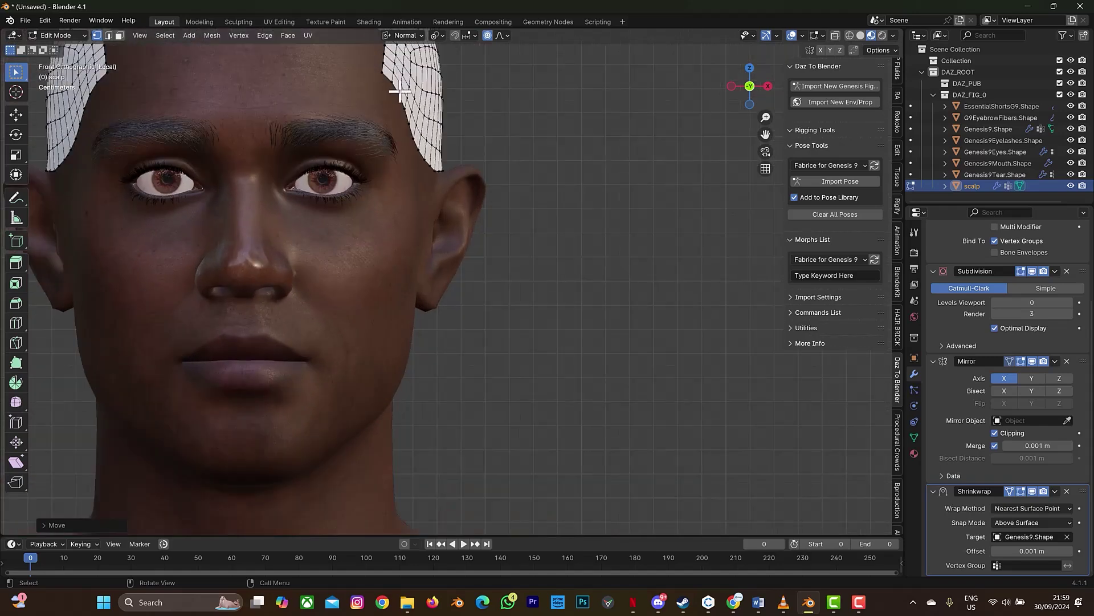
pyautogui.scroll(-3, 496, 137)
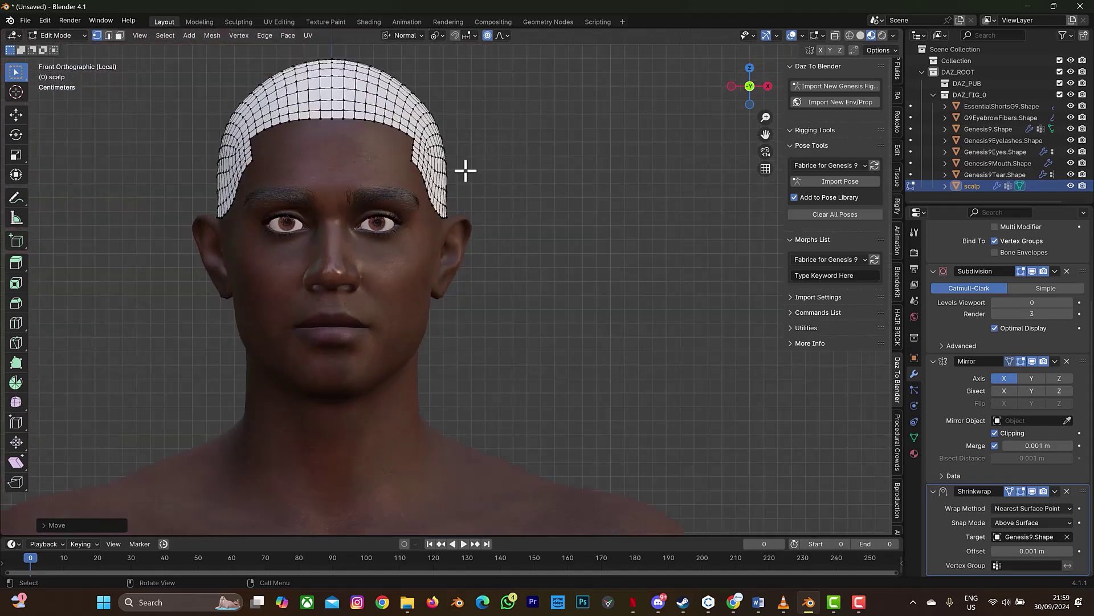
pyautogui.scroll(-2, 465, 174)
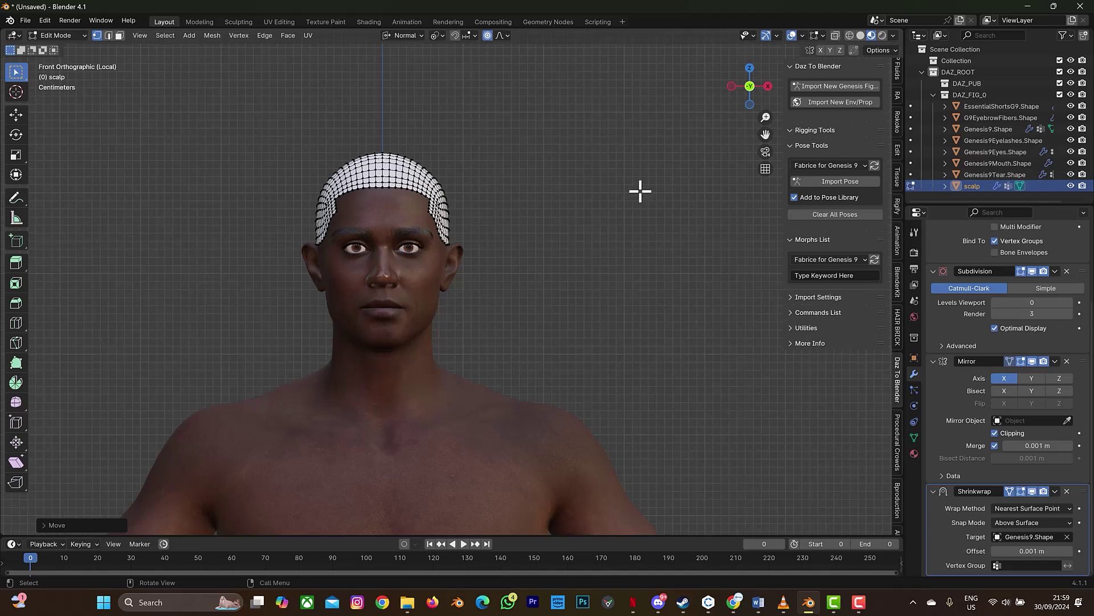
# Step: Return to Object Mode and add a particle system of type Hair to the scalp
pyautogui.press('Tab')
pyautogui.moveTo(740, 84); pyautogui.dragTo(690, 87)
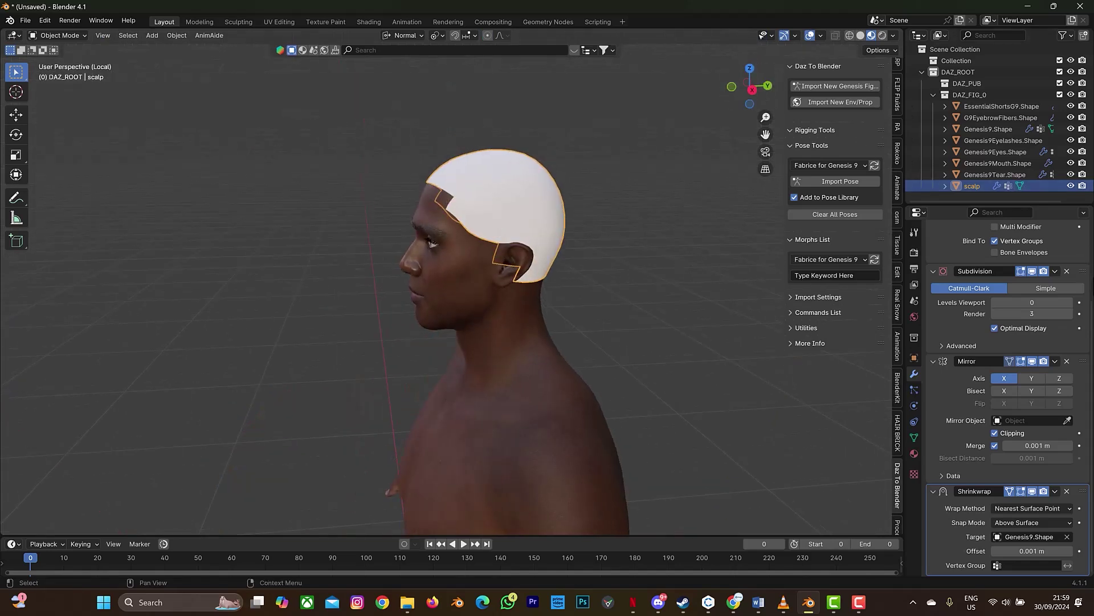
pyautogui.click(916, 390)
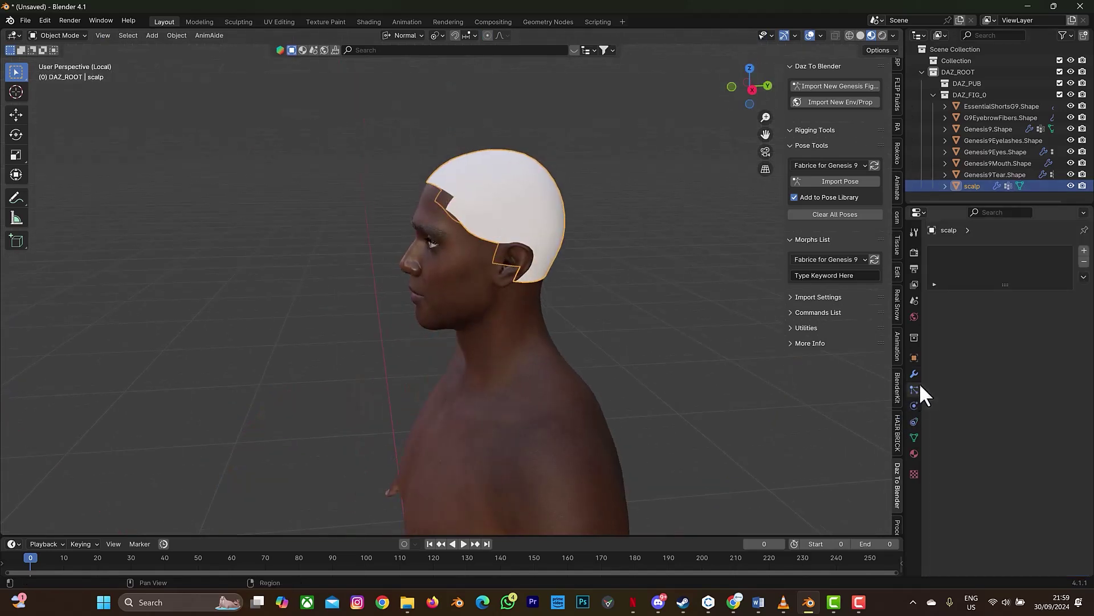
pyautogui.click(1085, 251)
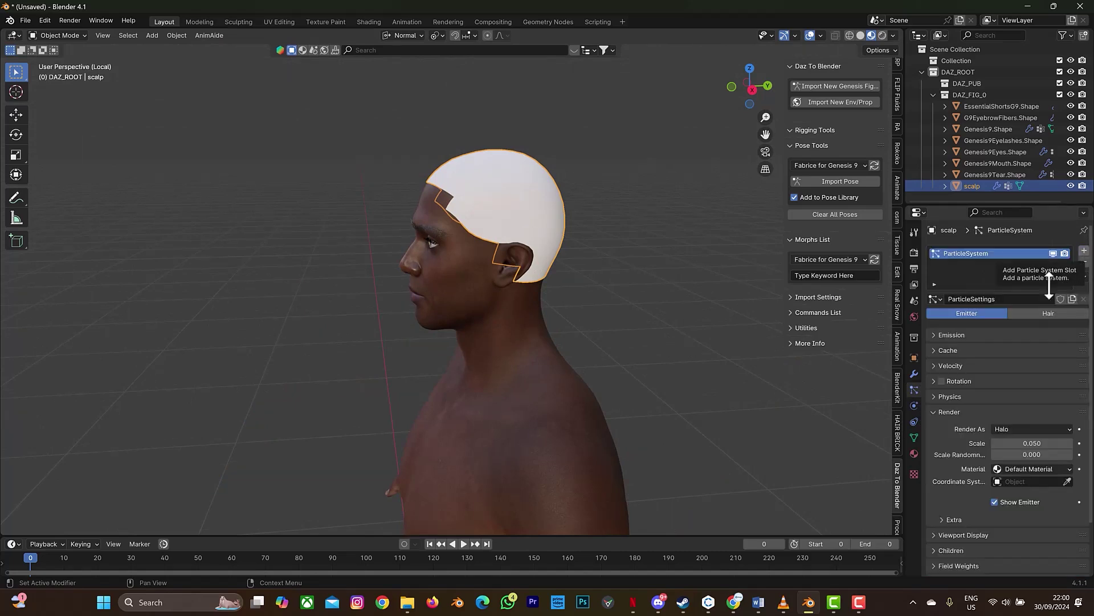
pyautogui.click(1021, 313)
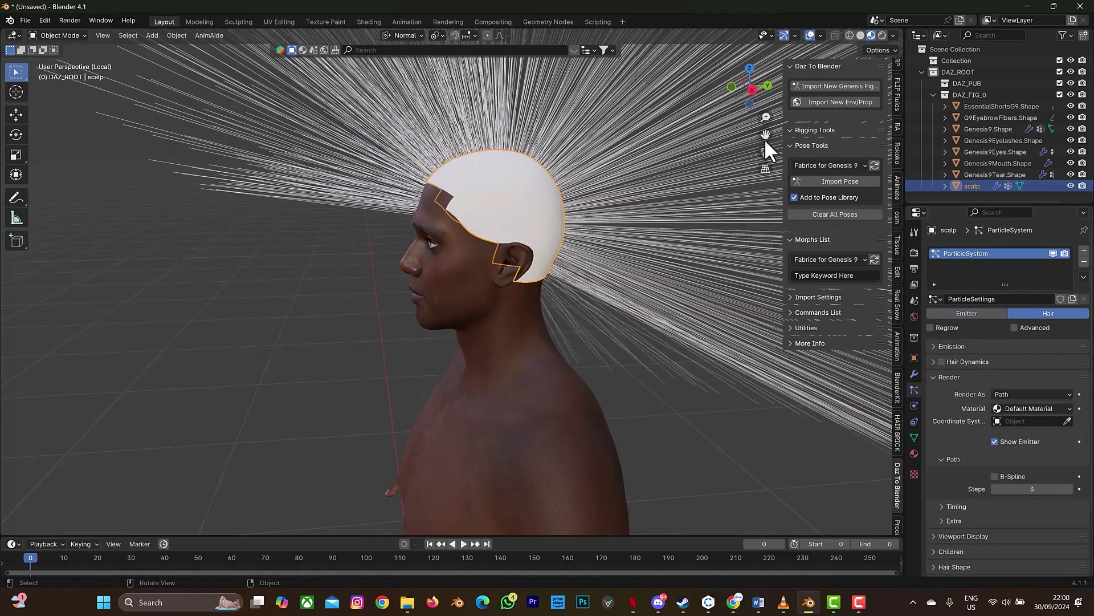
pyautogui.moveTo(756, 94); pyautogui.dragTo(746, 138)
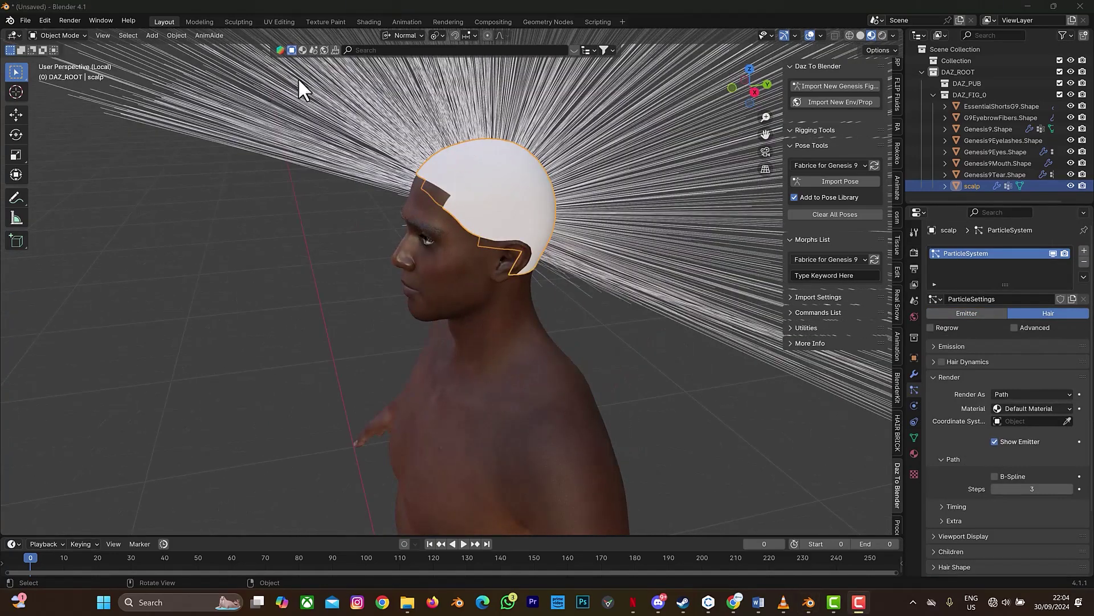
# Step: Set the Hair Length of the scalp's particle system to 0.11 m
pyautogui.click(938, 346)
pyautogui.click(1026, 390)
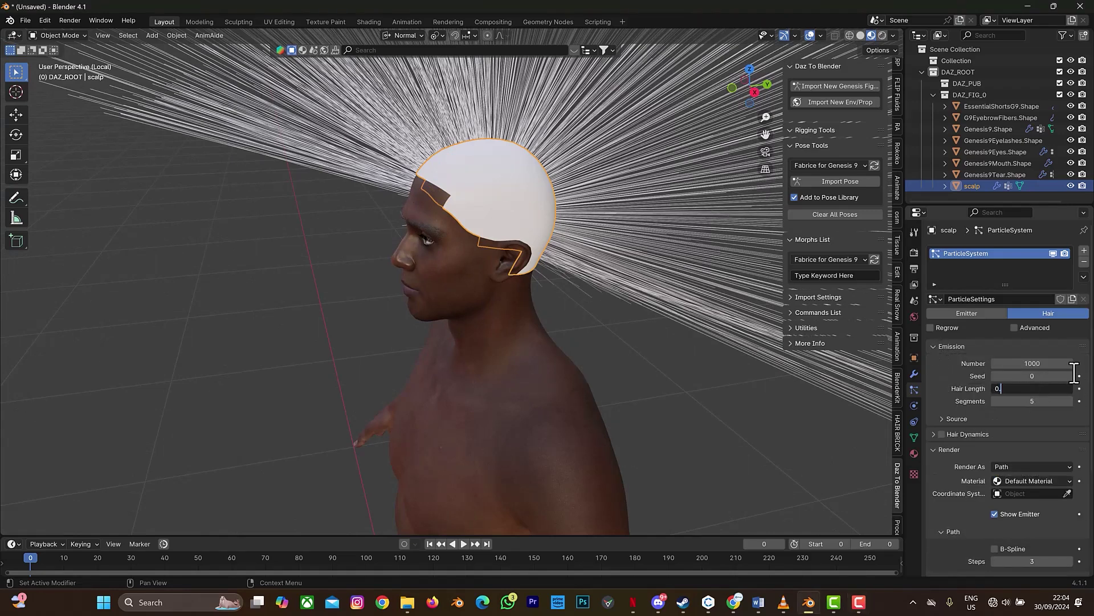
pyautogui.press('Return')
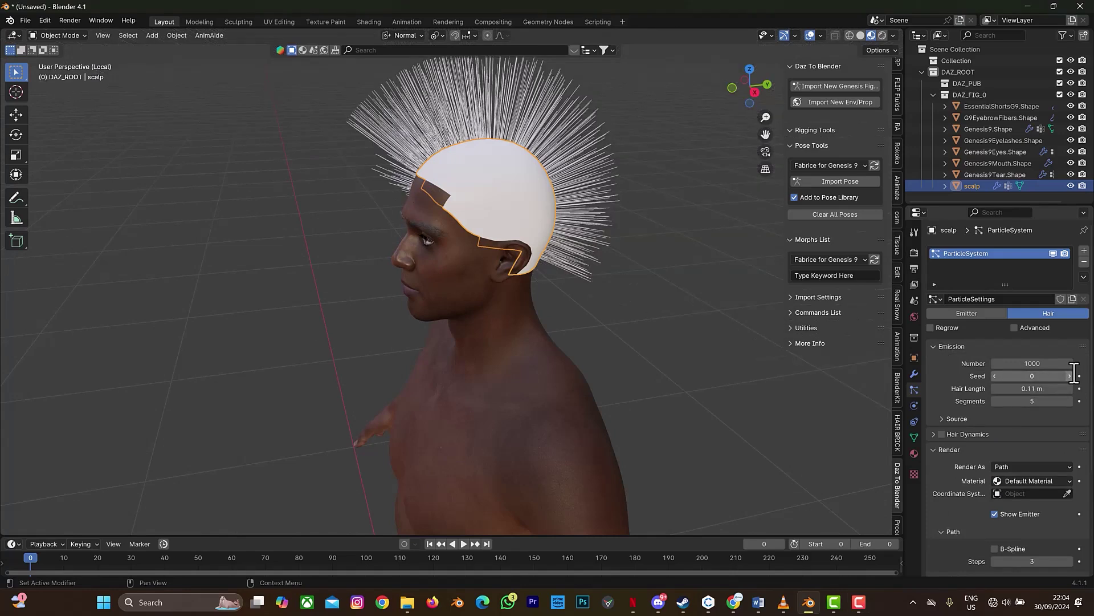
# Step: Set the hair's render path Steps to 7
pyautogui.scroll(-2, 1012, 431)
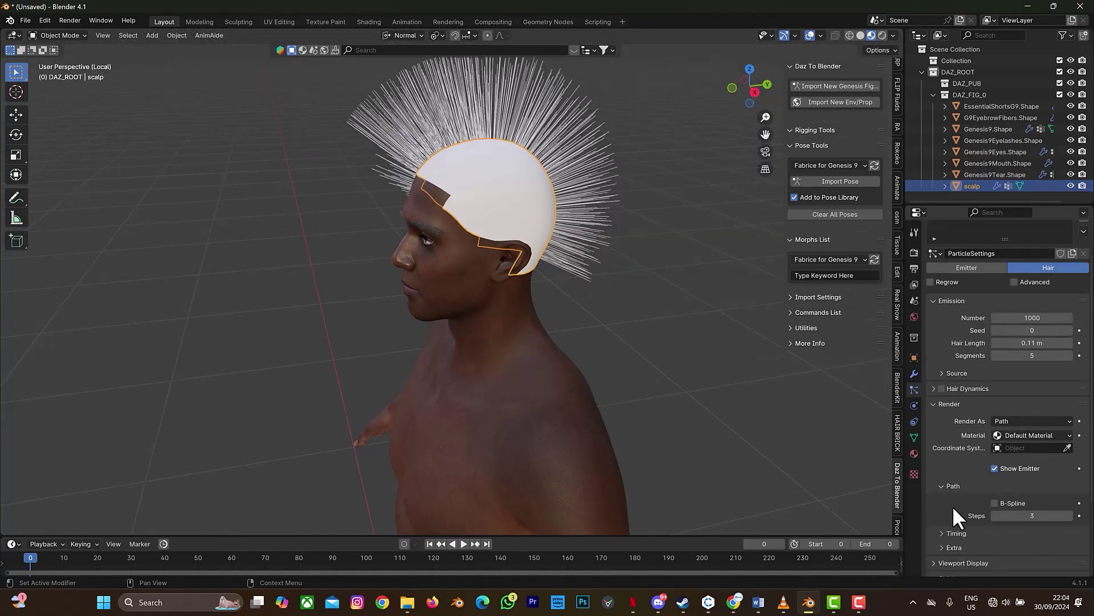
pyautogui.scroll(-2, 957, 502)
pyautogui.click(1026, 471)
pyautogui.write('7')
pyautogui.press('Return')
# Step: Set the hair's viewport Strand Steps to 7 and hide the emitter in the viewport
pyautogui.scroll(-2, 974, 502)
pyautogui.click(934, 460)
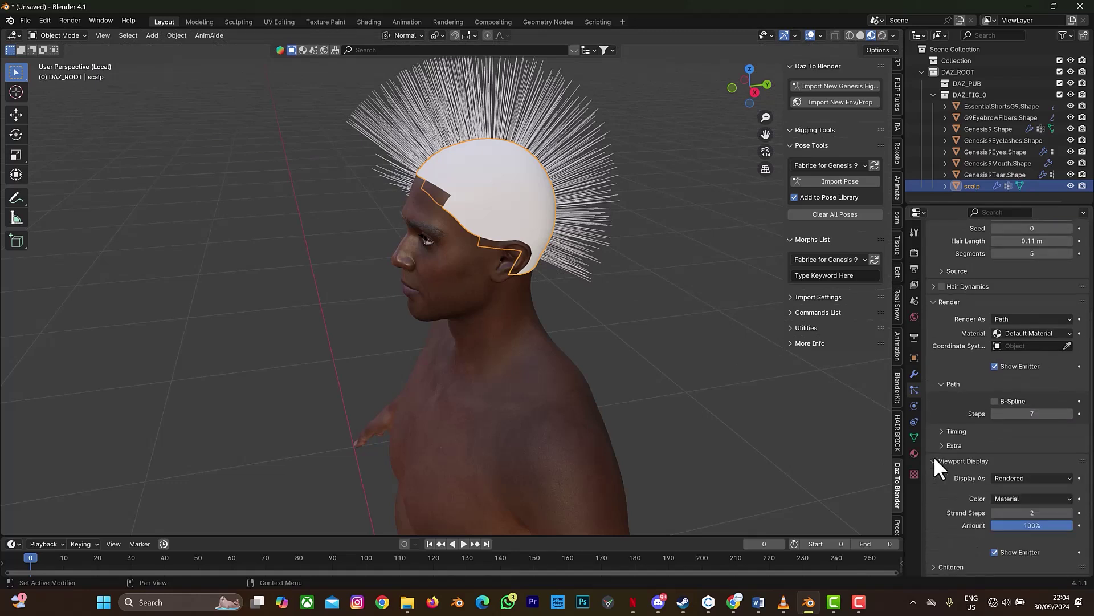
pyautogui.click(1047, 511)
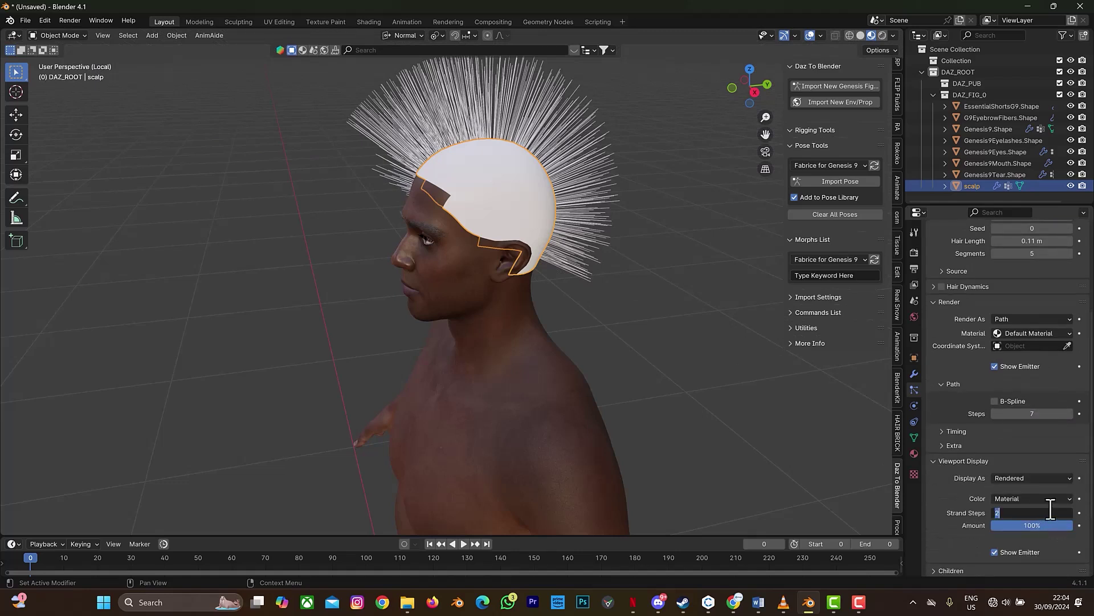
pyautogui.press('Return')
pyautogui.click(995, 552)
# Step: Set Genesis9.Shape as the Mirror modifier's mirror object and apply the modifier on the scalp
pyautogui.moveTo(747, 102); pyautogui.dragTo(550, 109)
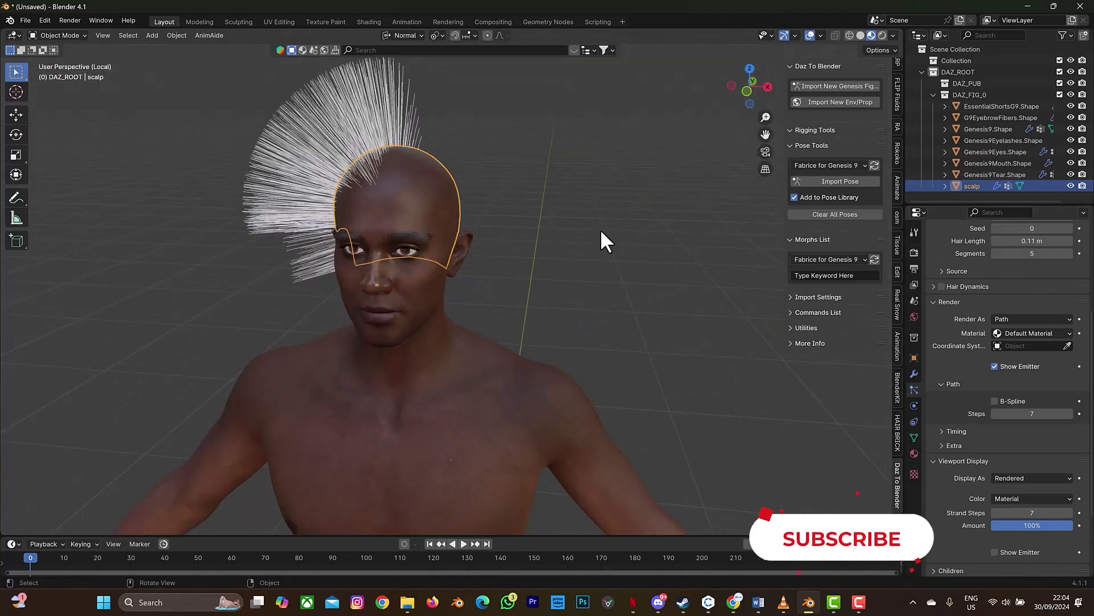
pyautogui.click(914, 374)
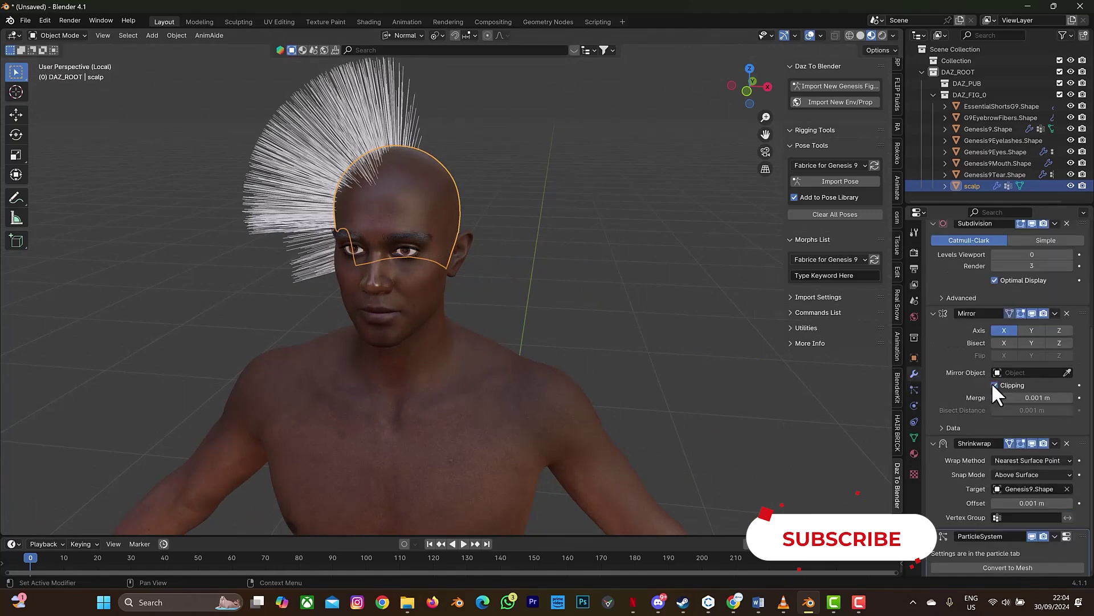
pyautogui.click(1068, 372)
pyautogui.click(456, 402)
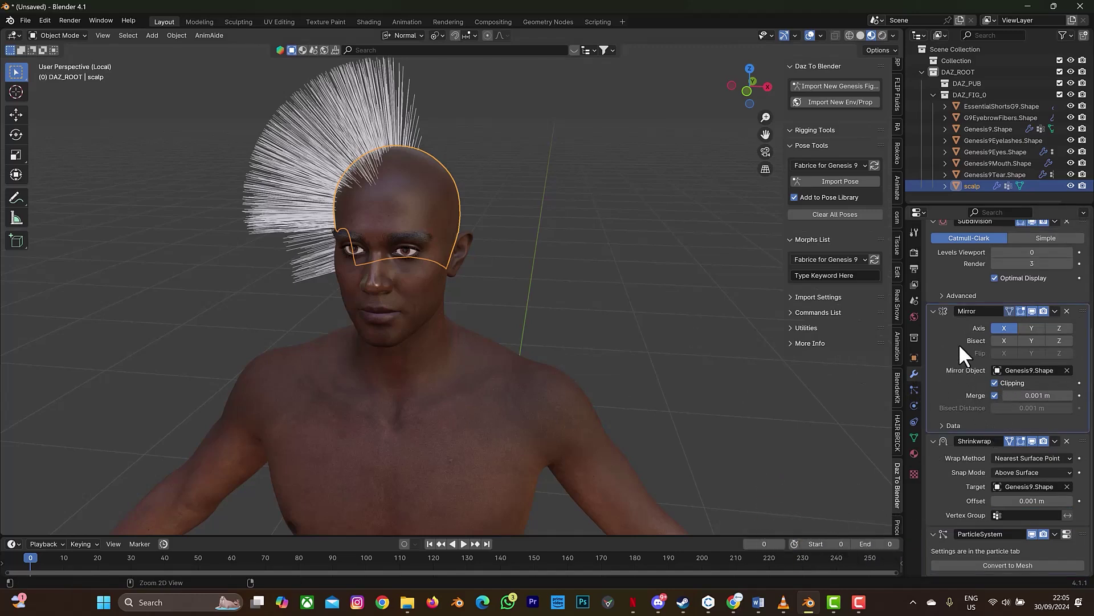
pyautogui.hotkey('ctrl', 'a')
pyautogui.moveTo(746, 74); pyautogui.dragTo(388, 82)
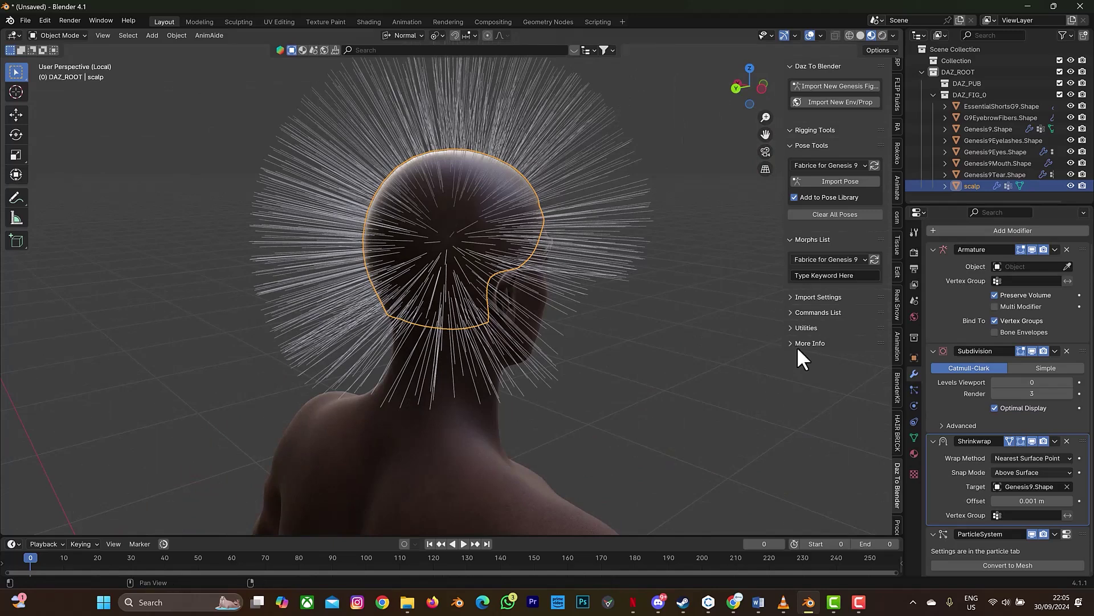
# Step: Set the Diameter Scale in the particle system's Hair Shape settings to 0.0002
pyautogui.click(914, 390)
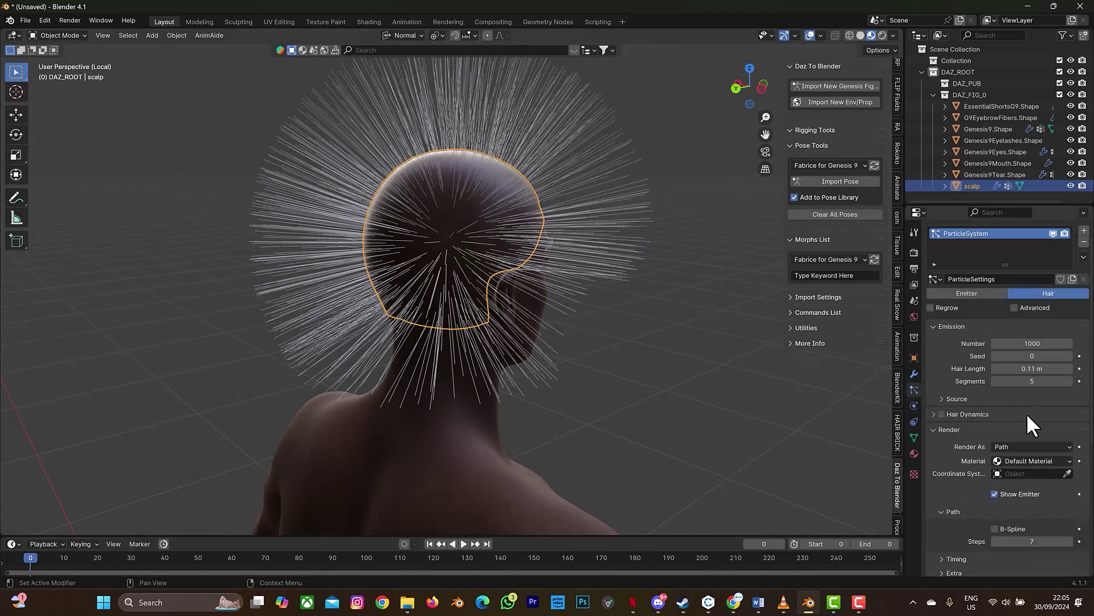
pyautogui.scroll(-4, 1028, 409)
pyautogui.scroll(-5, 1030, 480)
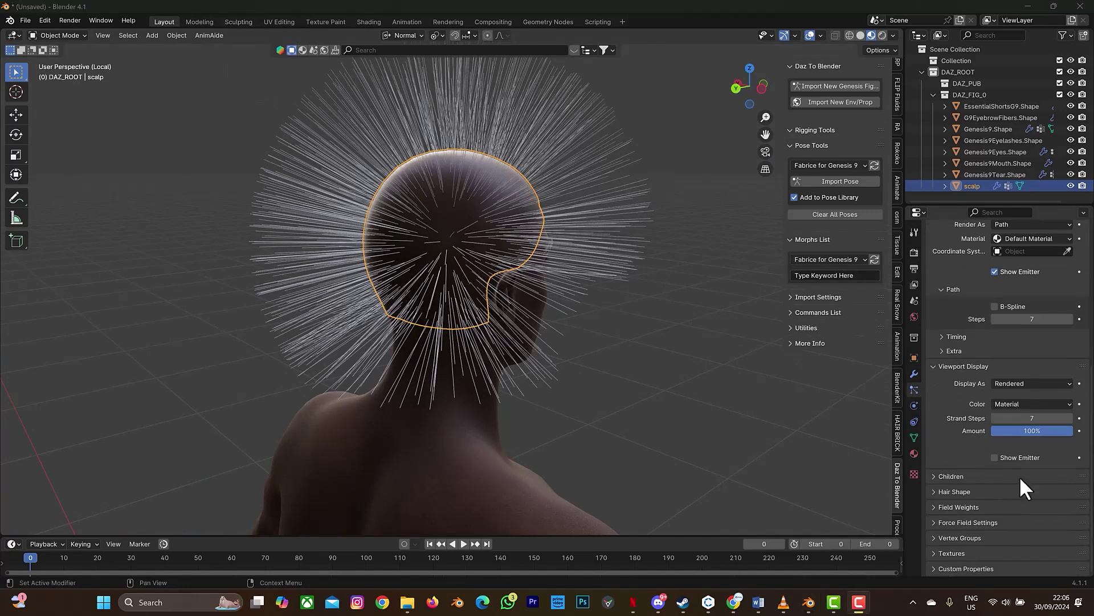
pyautogui.click(946, 492)
pyautogui.scroll(-2, 935, 491)
pyautogui.click(1020, 503)
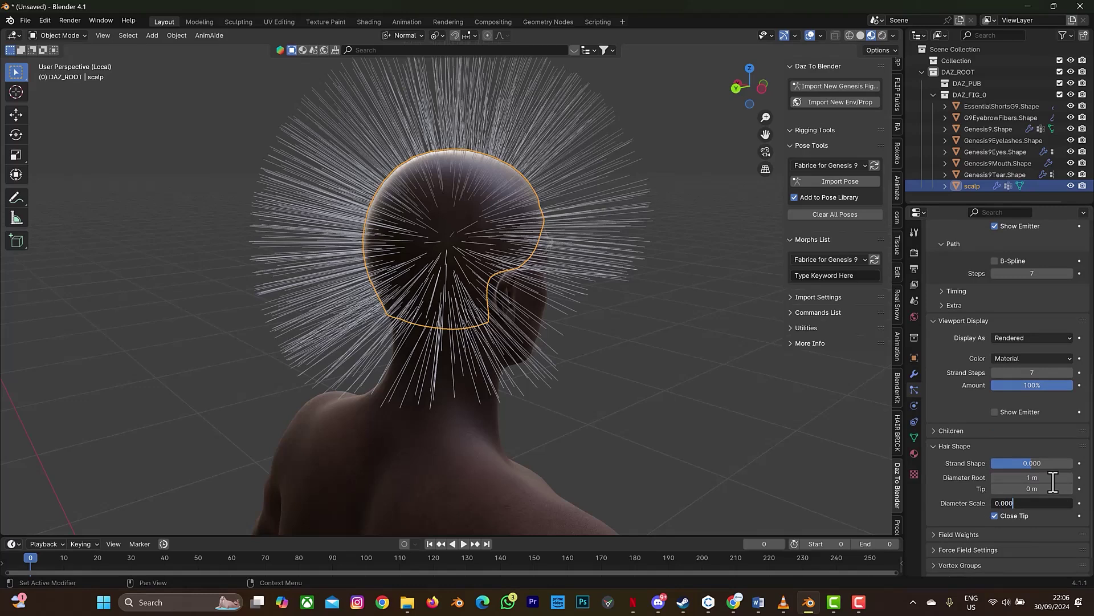
pyautogui.write('0.0002')
pyautogui.press('Return')
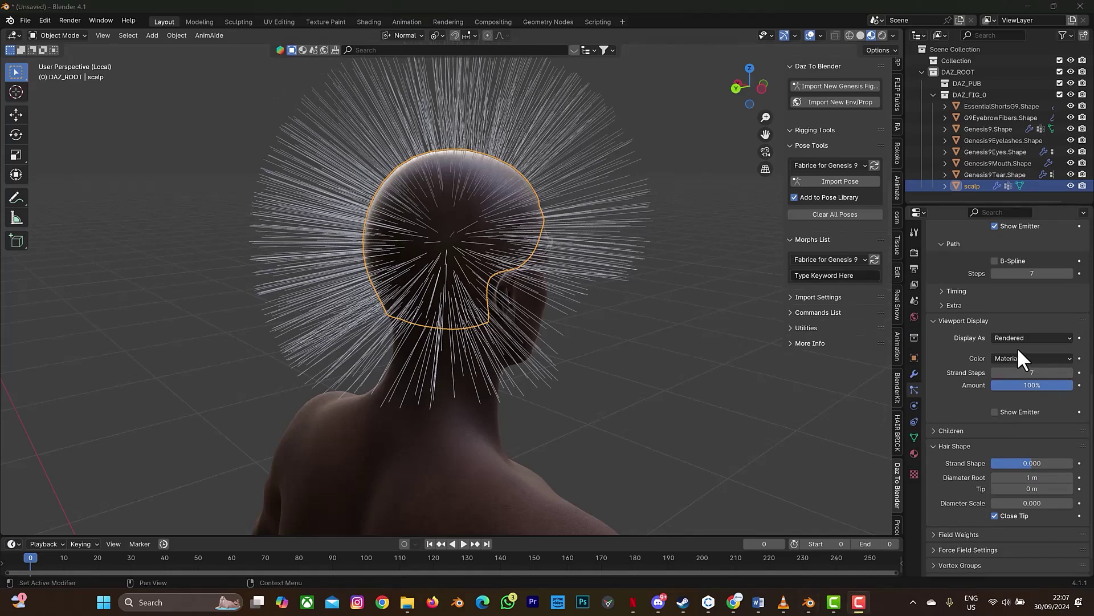
# Step: Set the particle system's hair Number to 0
pyautogui.scroll(10, 1017, 351)
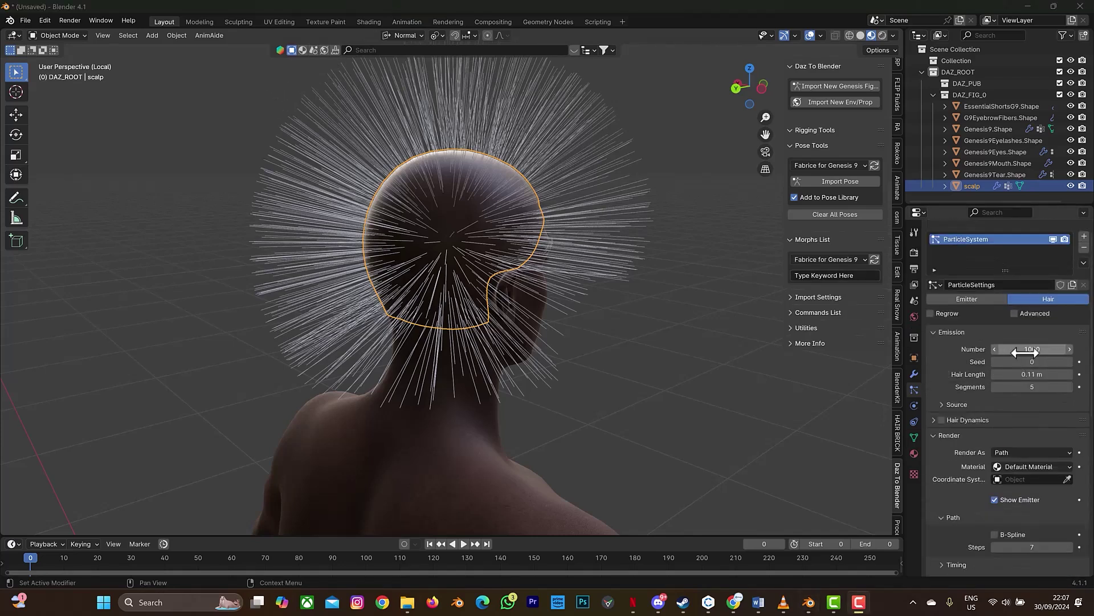
pyautogui.click(1029, 349)
pyautogui.write('0')
pyautogui.press('Return')
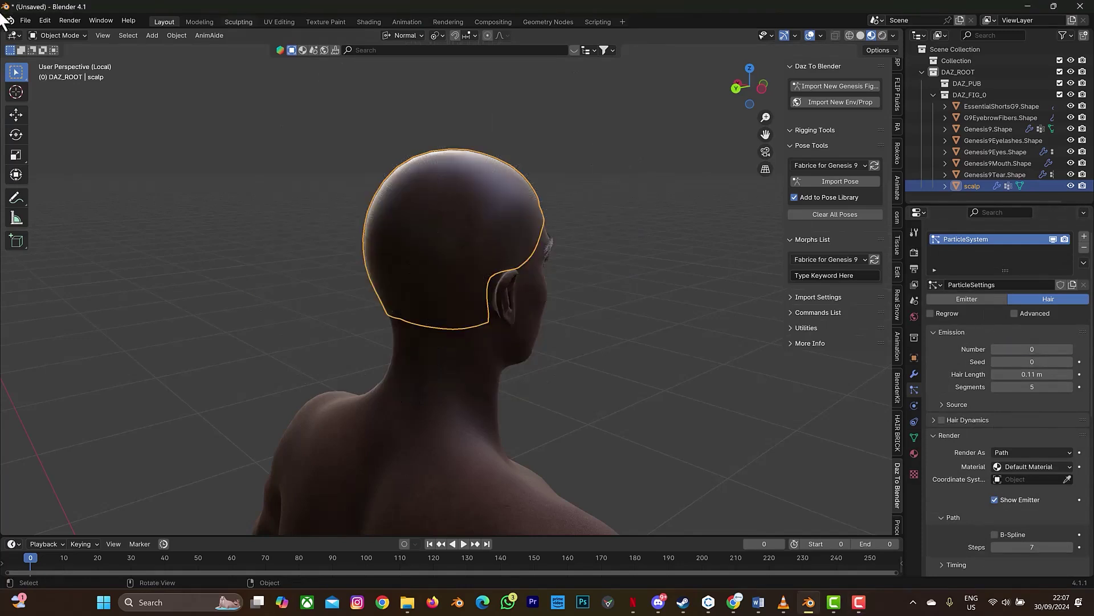
# Step: Switch the scalp to Particle Edit mode and set the Add brush's radius to 124 px
pyautogui.click(61, 35)
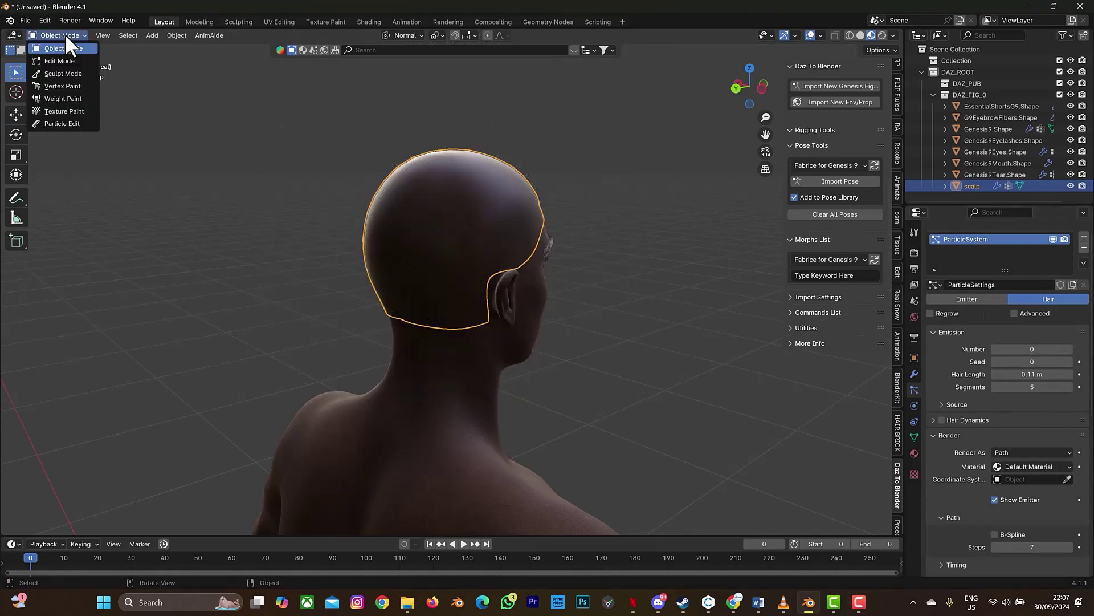
pyautogui.click(77, 125)
pyautogui.click(14, 155)
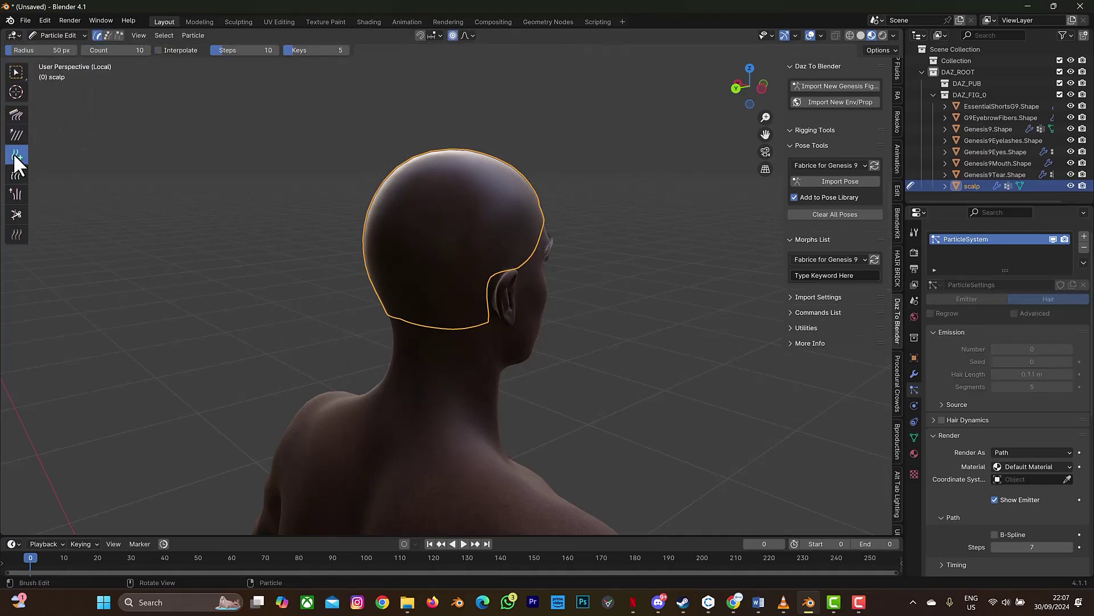
pyautogui.click(53, 49)
pyautogui.write('124')
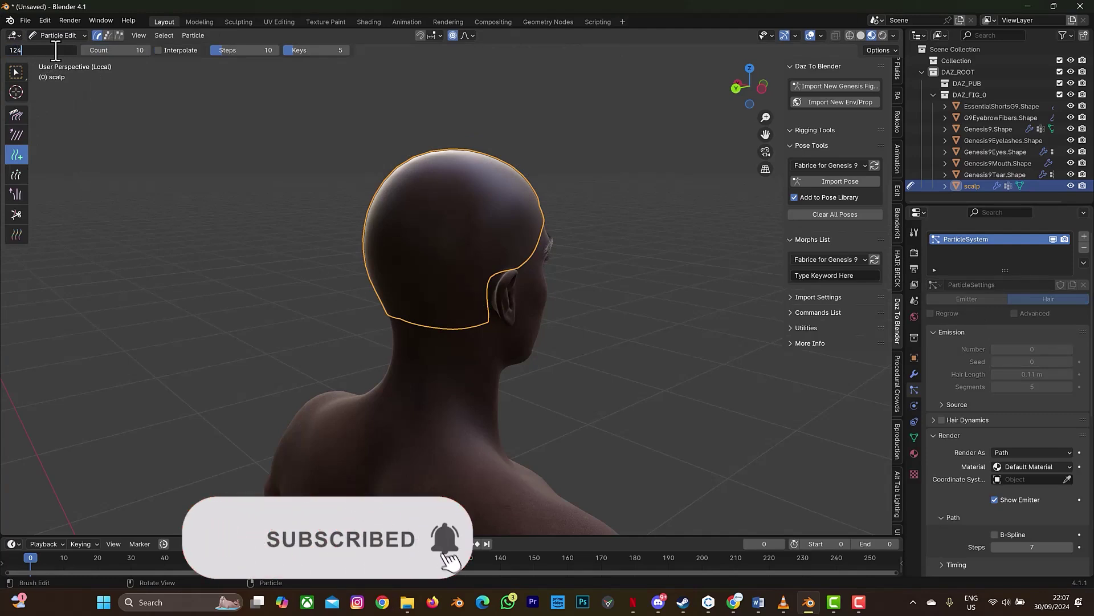
pyautogui.press('Return')
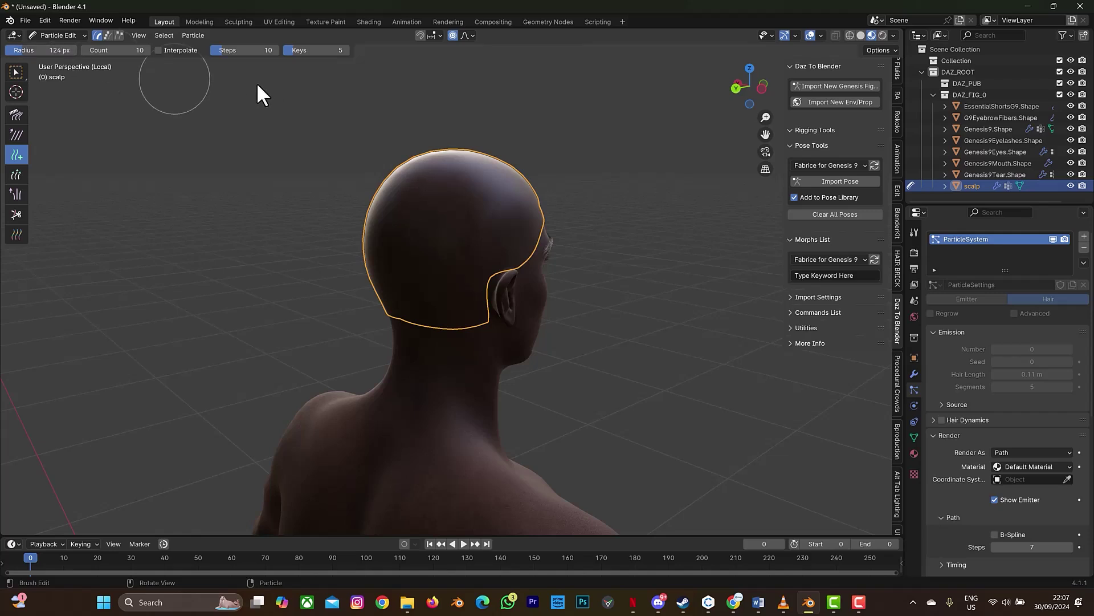
# Step: Set the Add brush's Count to 1 and its Keys to 8
pyautogui.click(135, 51)
pyautogui.write('1')
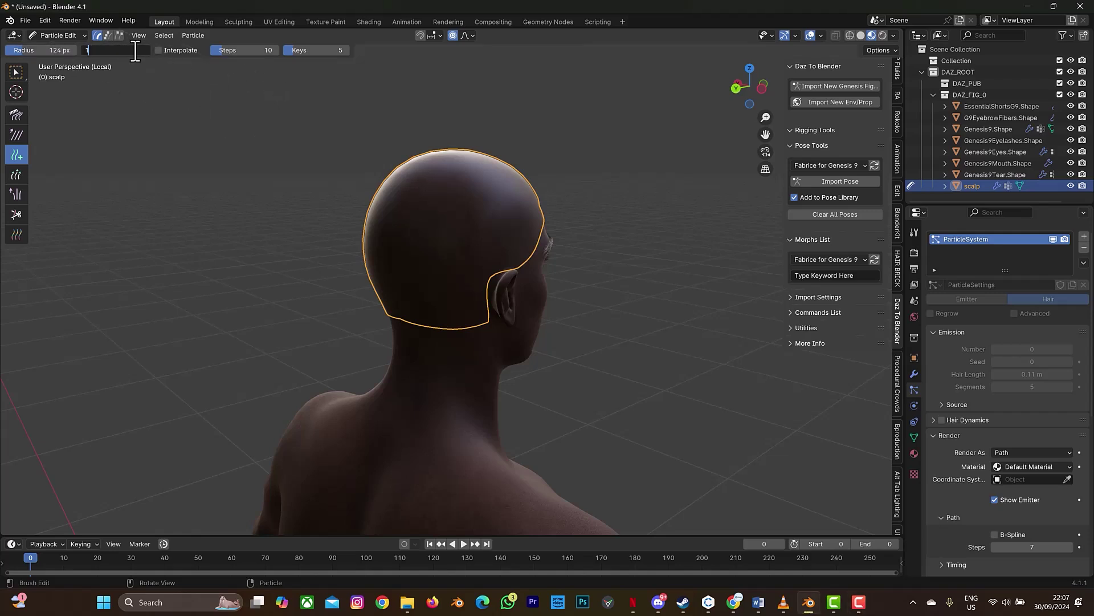
pyautogui.press('Return')
pyautogui.click(337, 50)
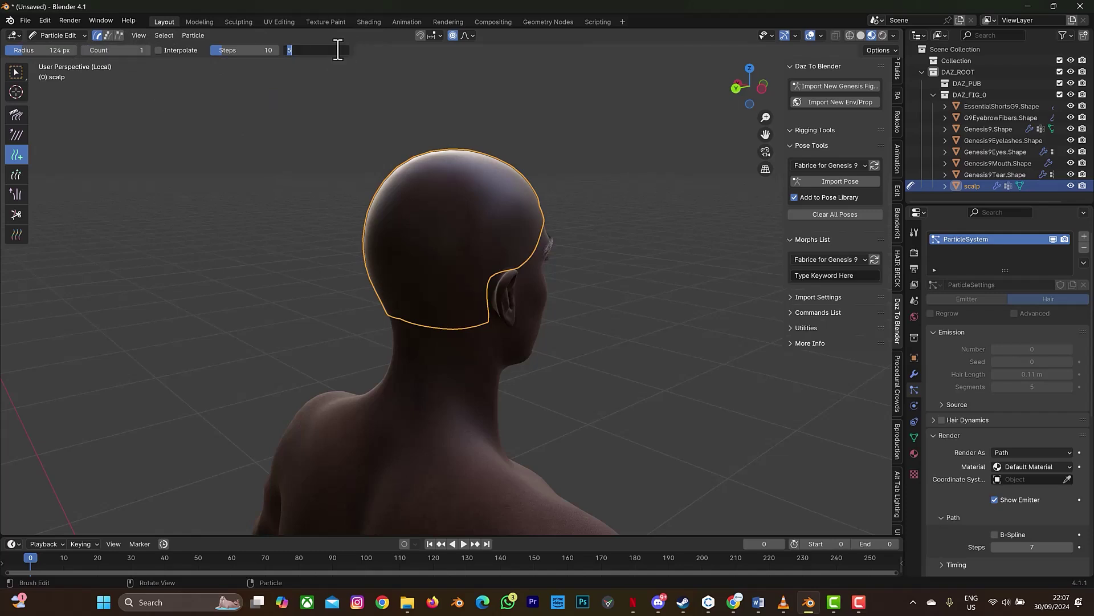
pyautogui.write('8')
pyautogui.press('Return')
# Step: Add a single hair strand on the upper side of the scalp, above the character's left temple
pyautogui.moveTo(749, 85); pyautogui.dragTo(595, 221)
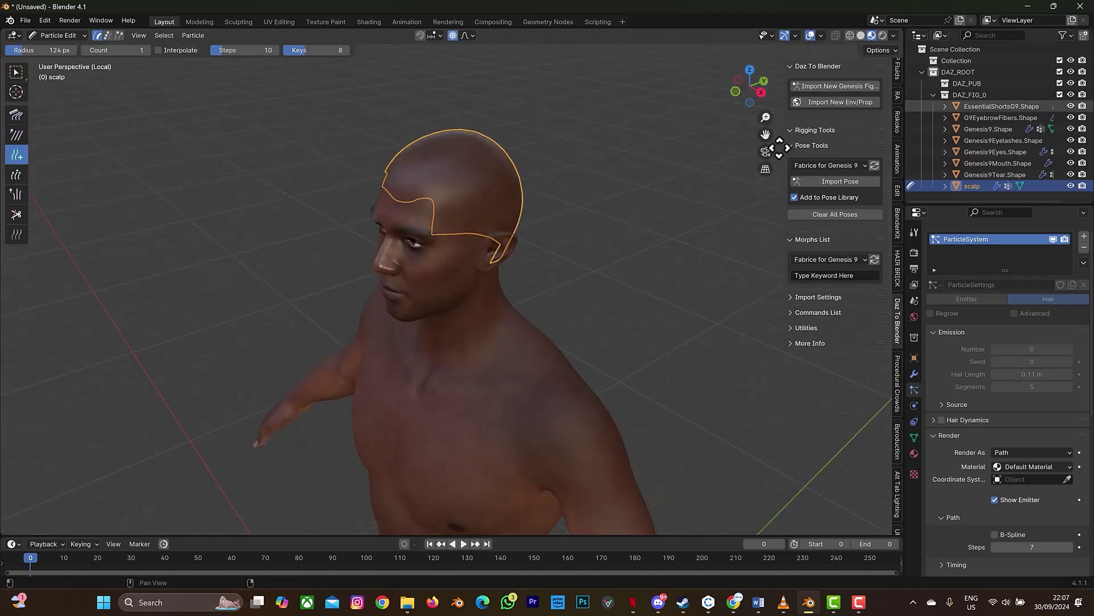
pyautogui.scroll(2, 486, 132)
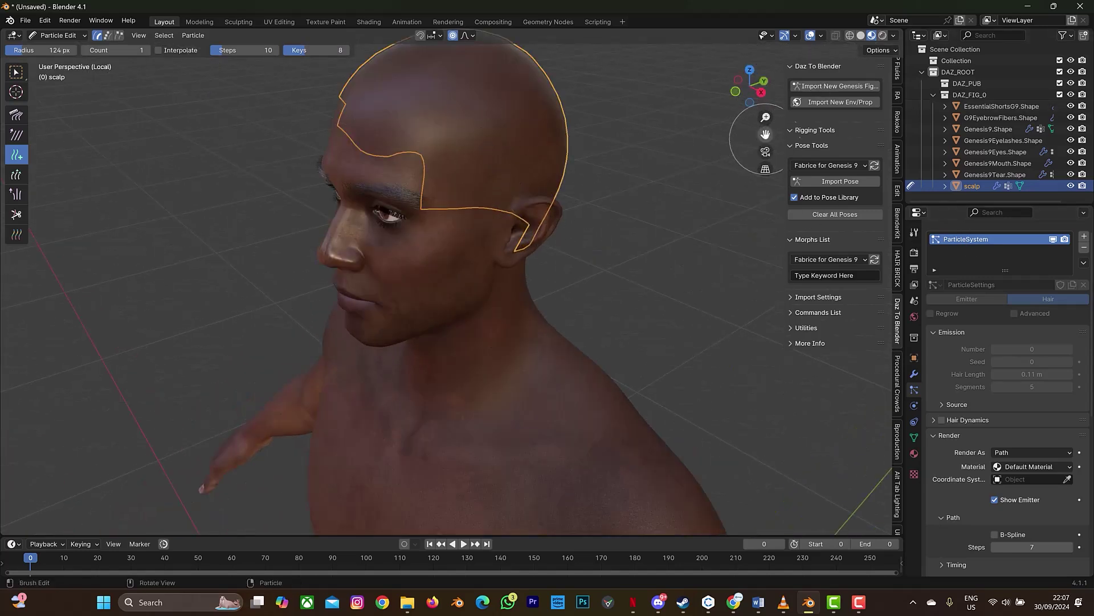
pyautogui.moveTo(753, 140); pyautogui.dragTo(589, 197, button='middle')
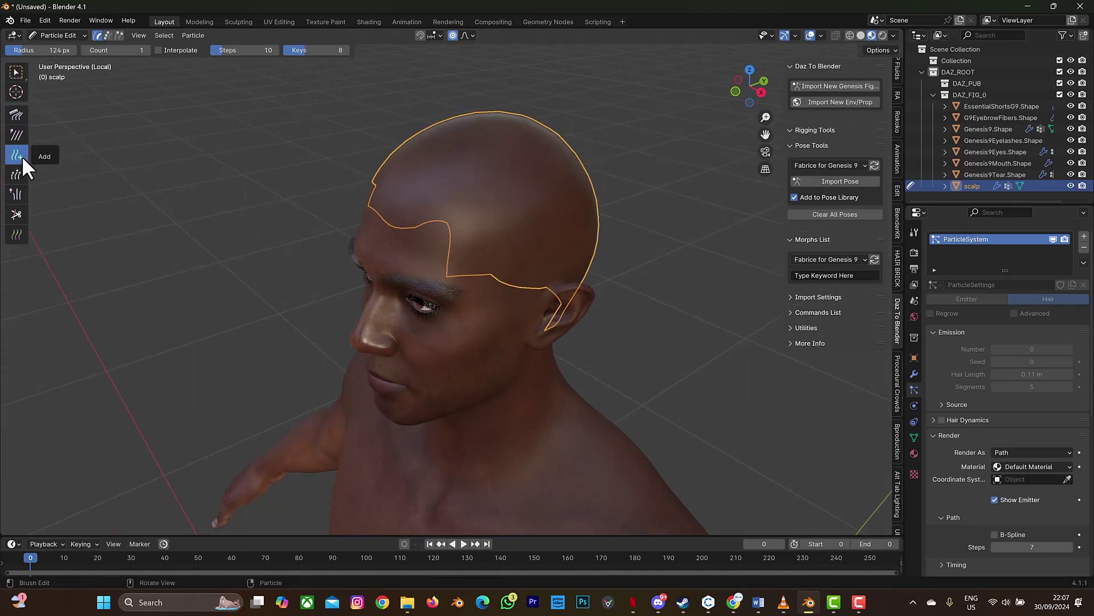
pyautogui.click(504, 197)
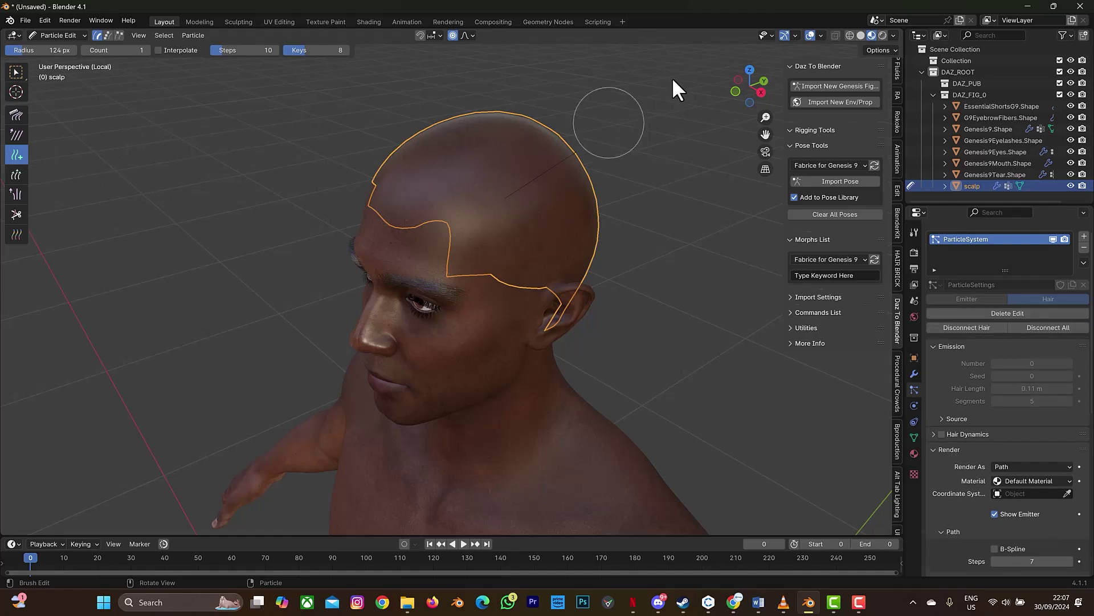
pyautogui.moveTo(744, 91); pyautogui.dragTo(625, 148)
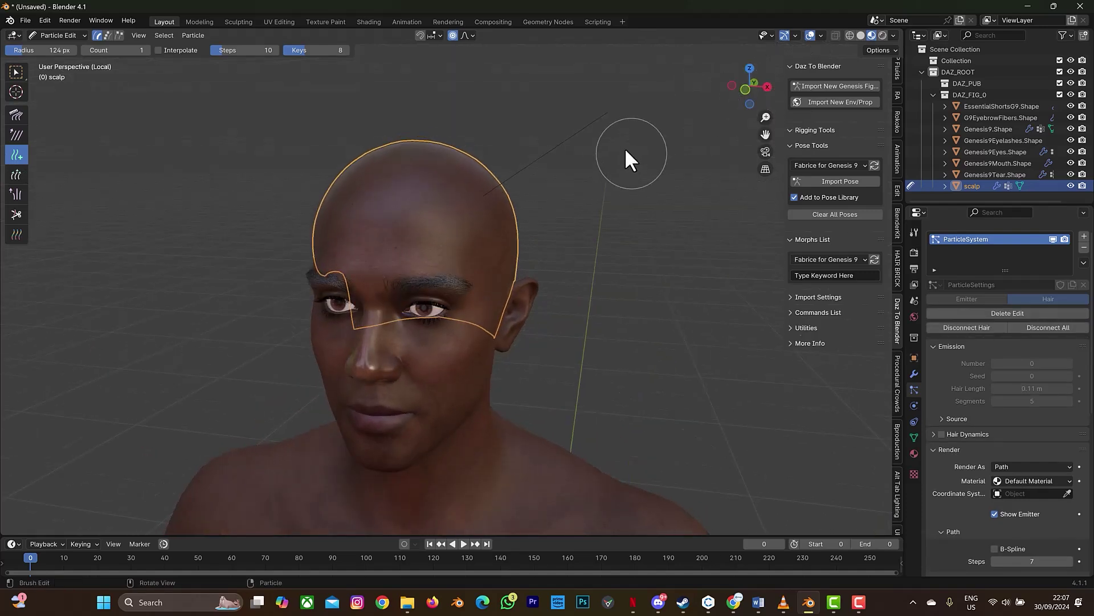
pyautogui.scroll(3, 765, 134)
pyautogui.moveTo(765, 134); pyautogui.dragTo(691, 248)
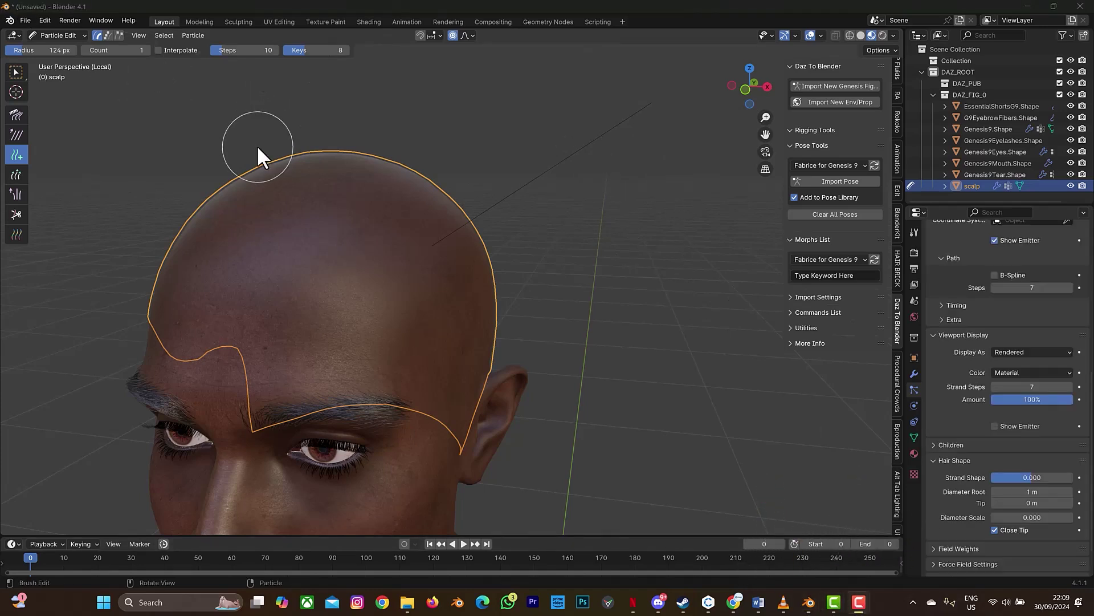
# Step: Return the scalp to Object Mode and set the hair's Tip diameter to 0.75 m in Hair Shape
pyautogui.click(59, 35)
pyautogui.click(63, 49)
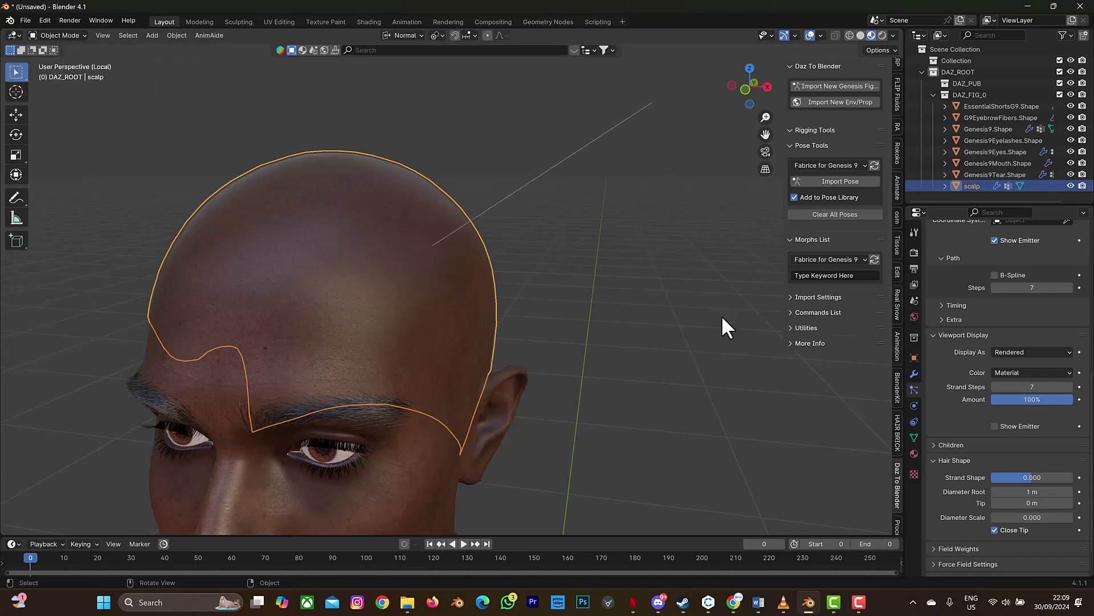
pyautogui.click(1039, 504)
pyautogui.write('0.75')
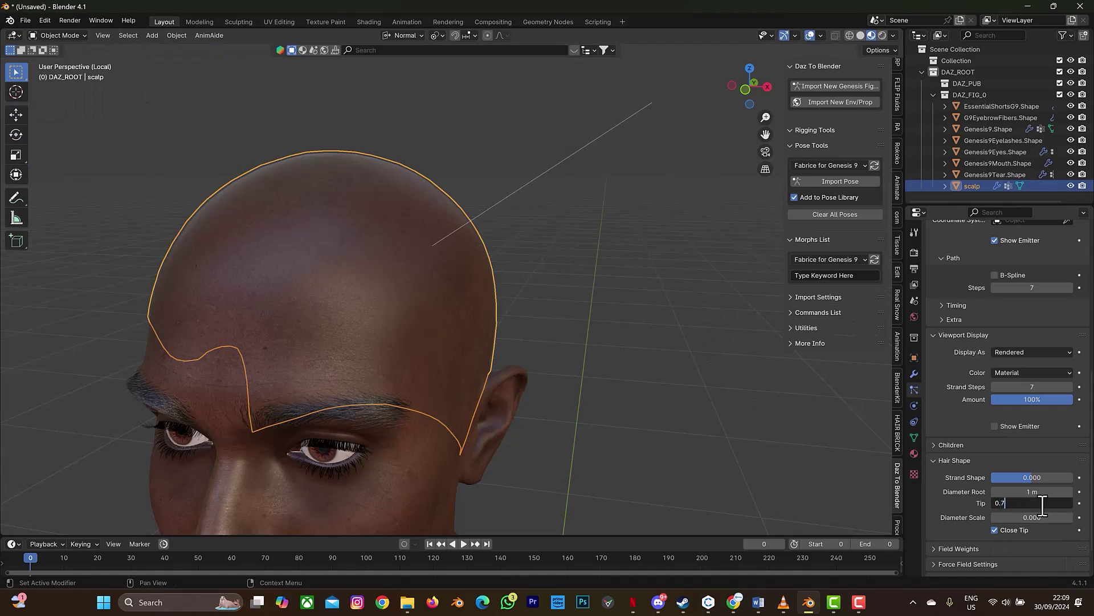
pyautogui.press('Return')
pyautogui.click(1042, 505)
pyautogui.click(1010, 502)
pyautogui.press('Return')
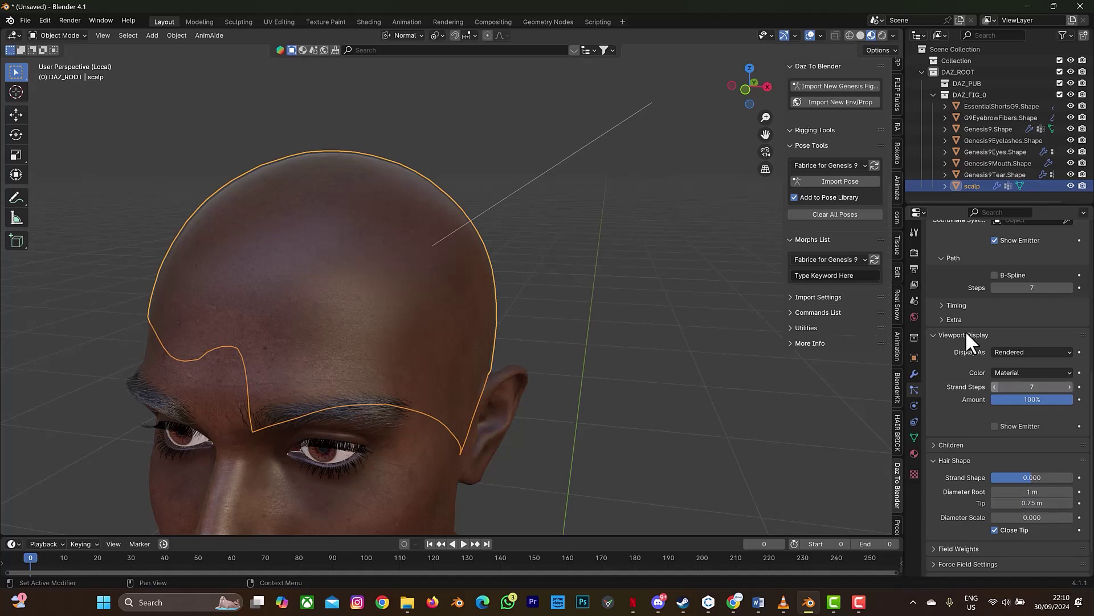
# Step: Enable Simple children for the hair particles and set their Radius to 0.002 m
pyautogui.scroll(4, 966, 410)
pyautogui.scroll(3, 968, 412)
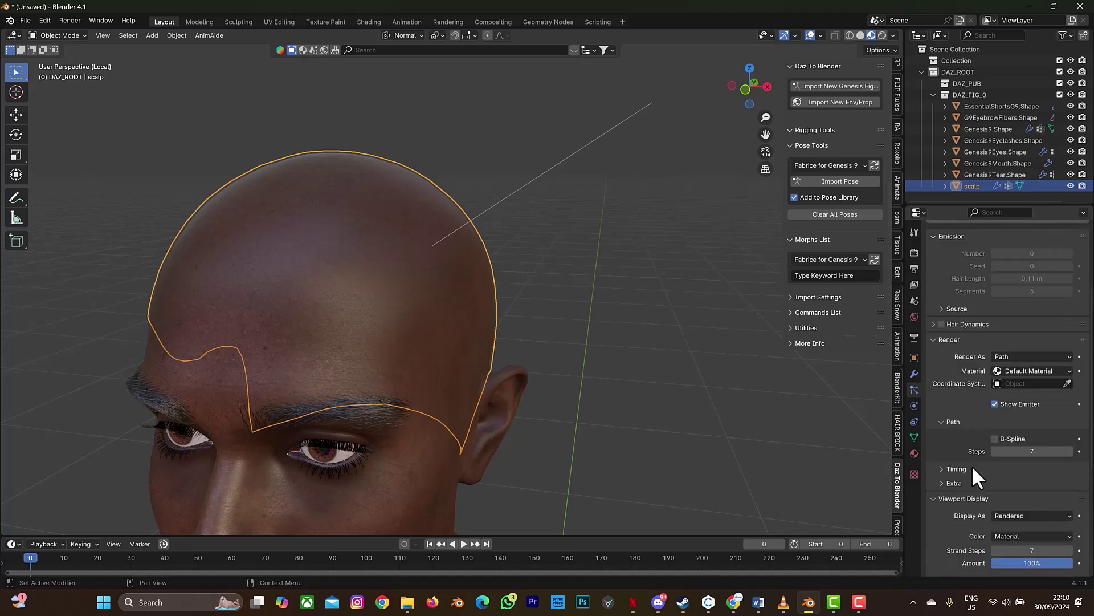
pyautogui.scroll(-9, 952, 502)
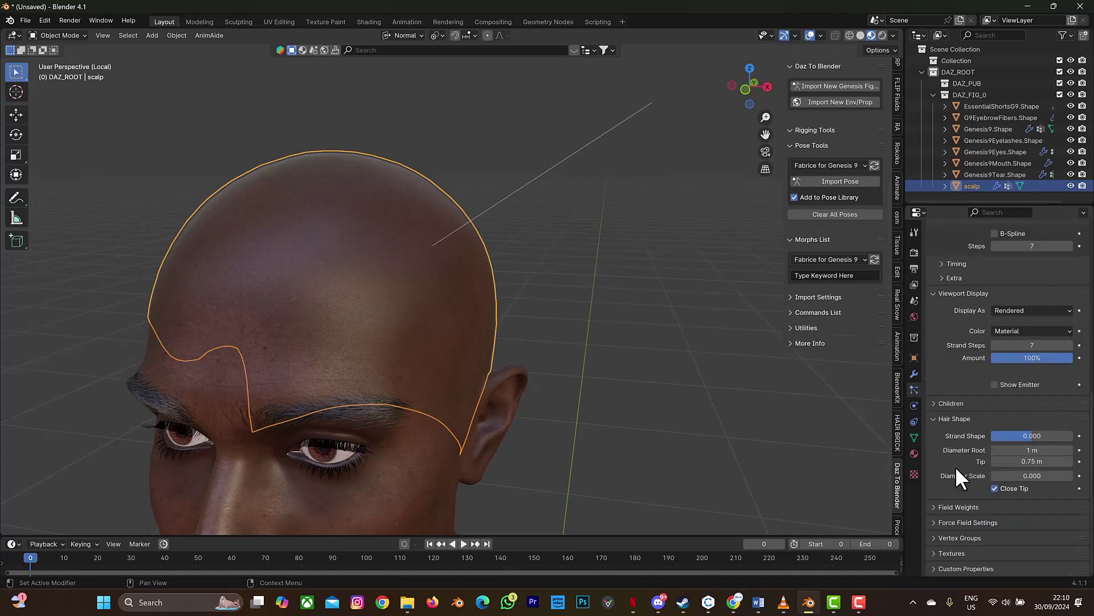
pyautogui.click(932, 402)
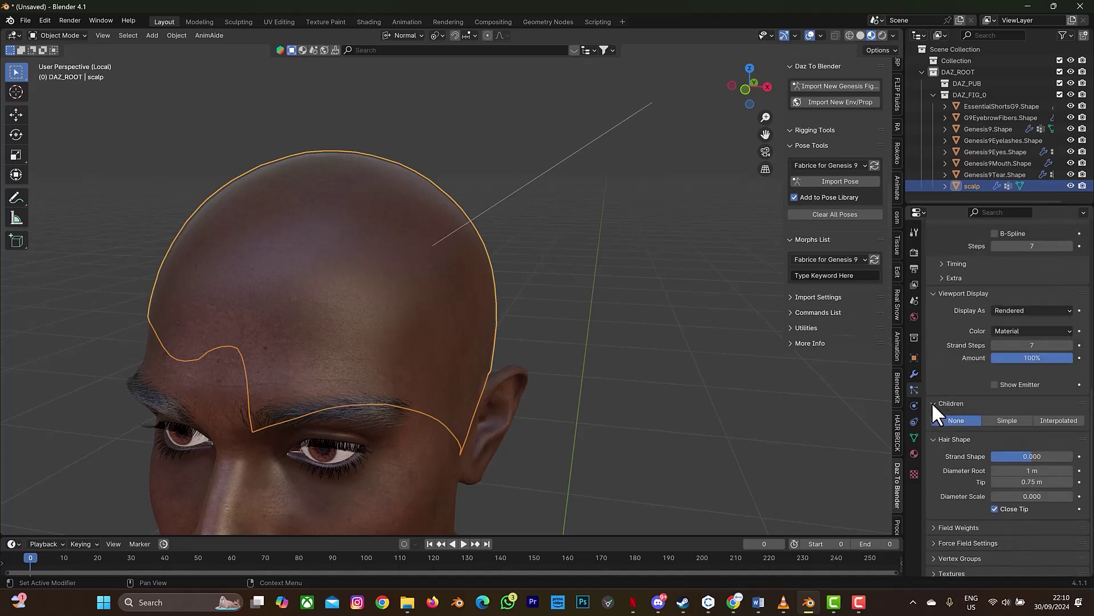
pyautogui.click(1008, 419)
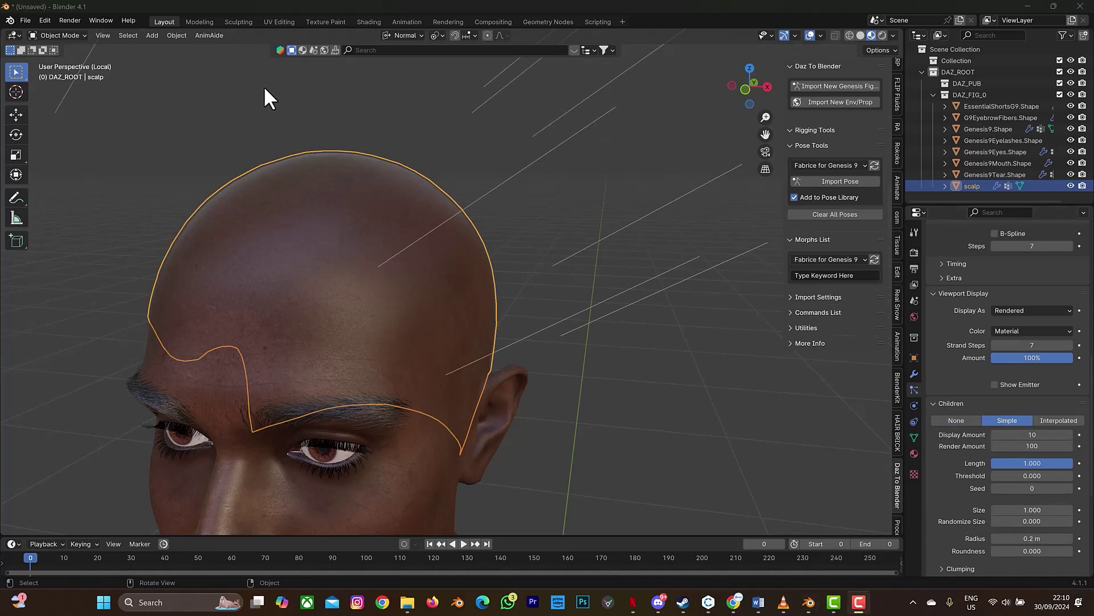
pyautogui.click(1039, 540)
pyautogui.write('00')
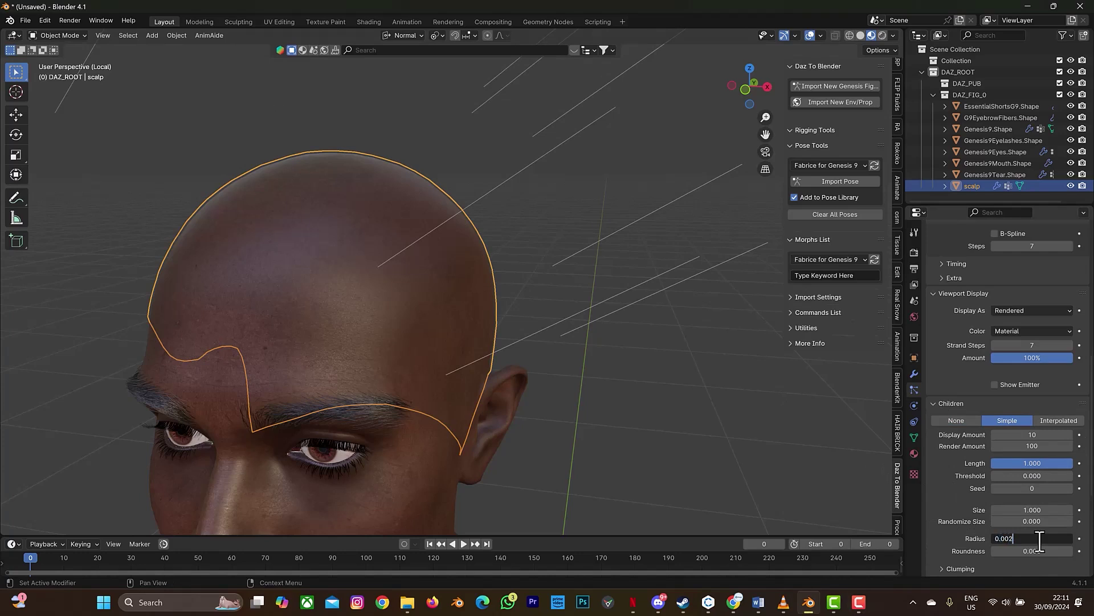
pyautogui.write('.002')
pyautogui.press('Return')
# Step: Set the Kink Type of the child hairs to Curl
pyautogui.scroll(-2, 1040, 540)
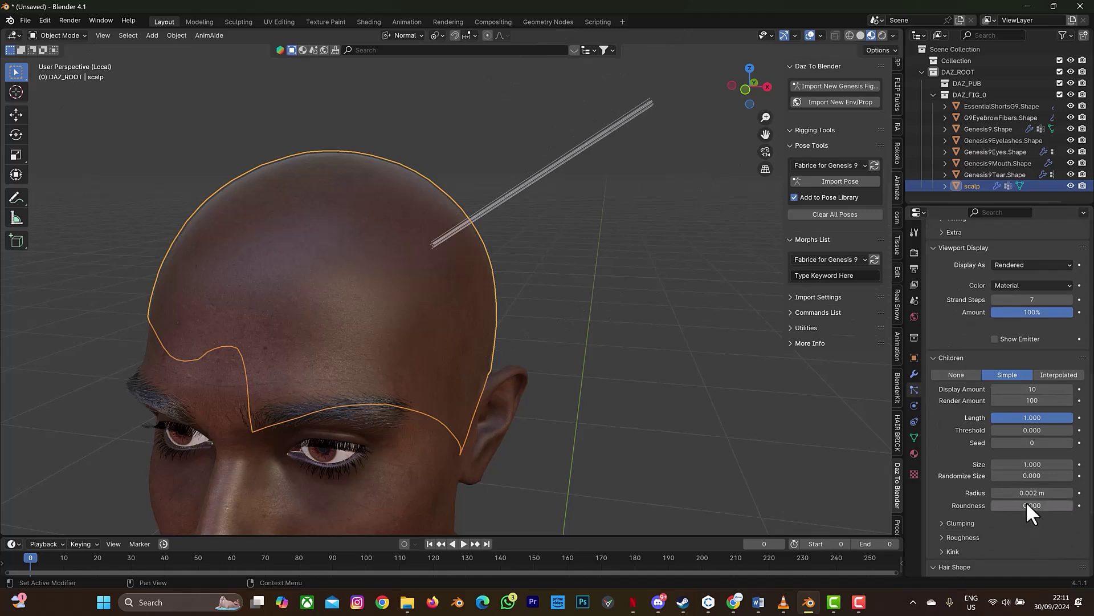
pyautogui.click(951, 522)
pyautogui.click(950, 519)
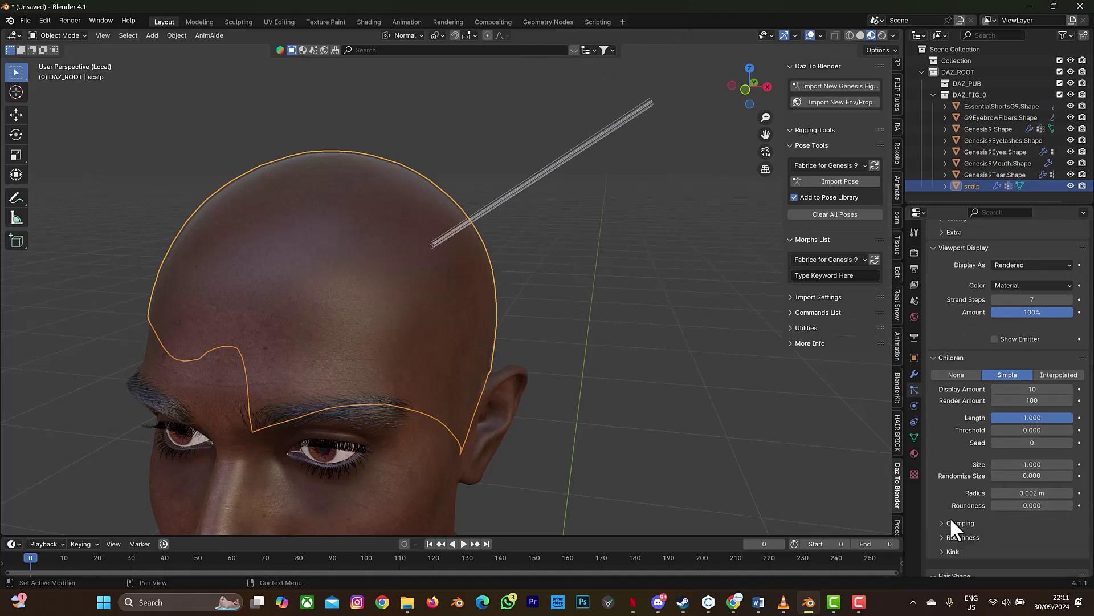
pyautogui.scroll(-5, 987, 437)
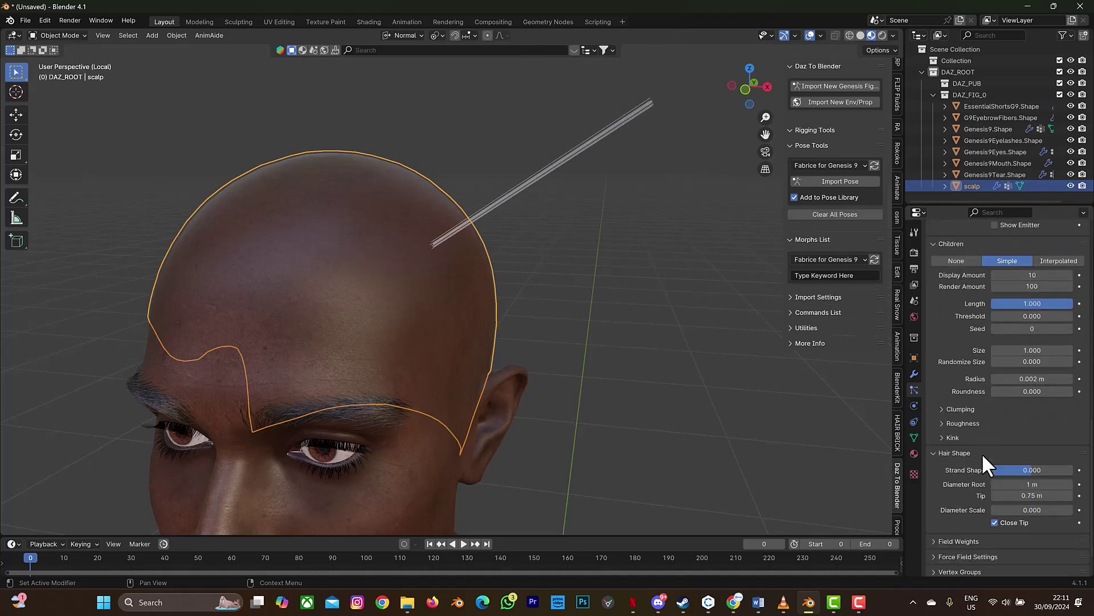
pyautogui.click(950, 437)
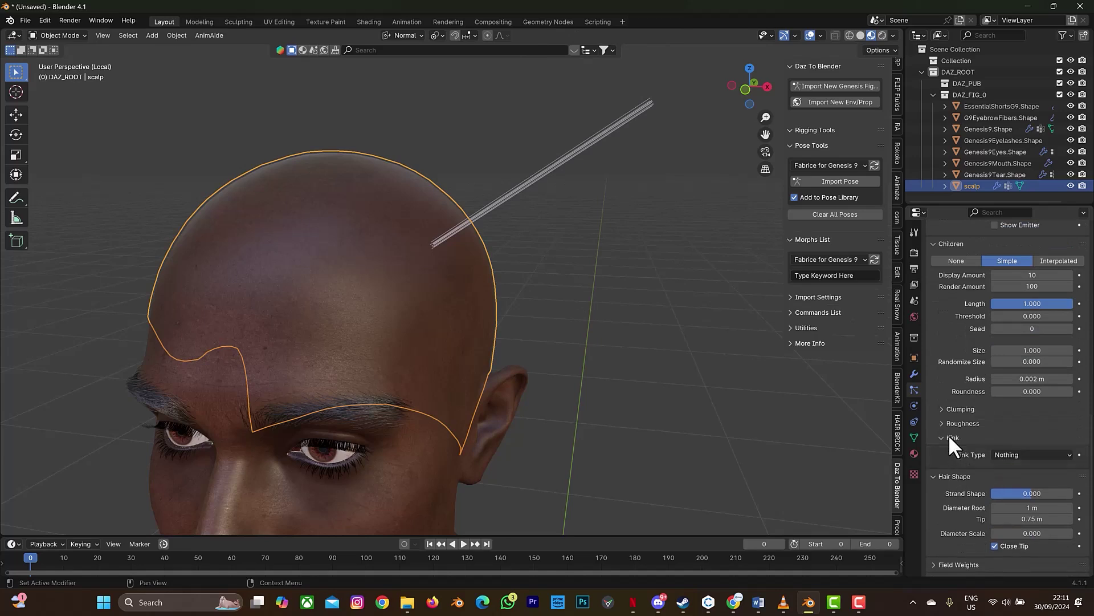
pyautogui.click(1021, 454)
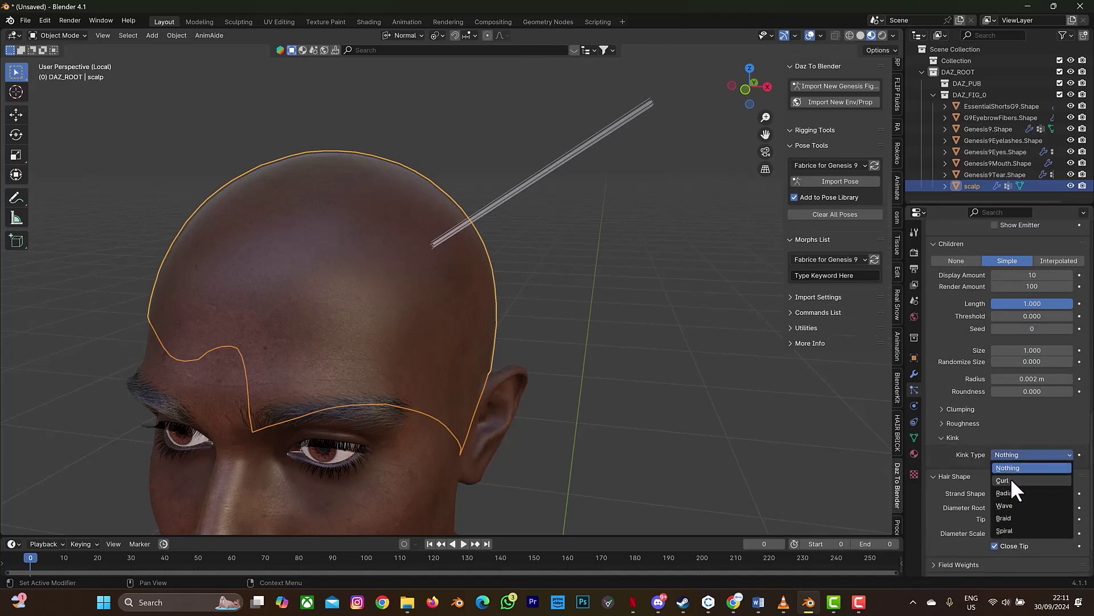
pyautogui.click(1011, 480)
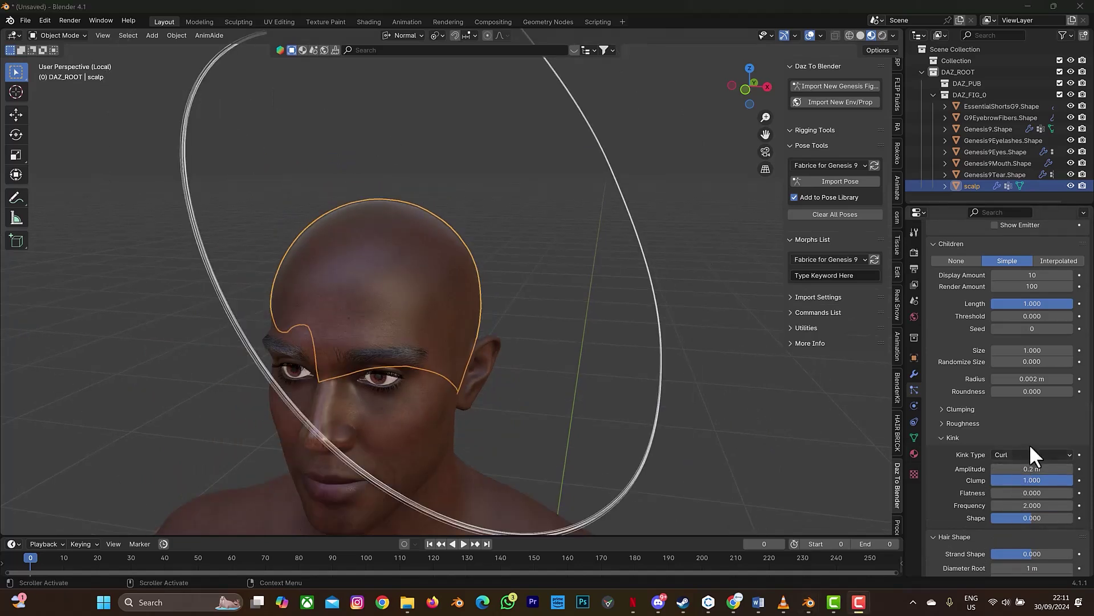
# Step: Set the curl kink's Amplitude to 0.001 m and its Frequency to 50
pyautogui.click(1033, 469)
pyautogui.write('0.001')
pyautogui.press('Return')
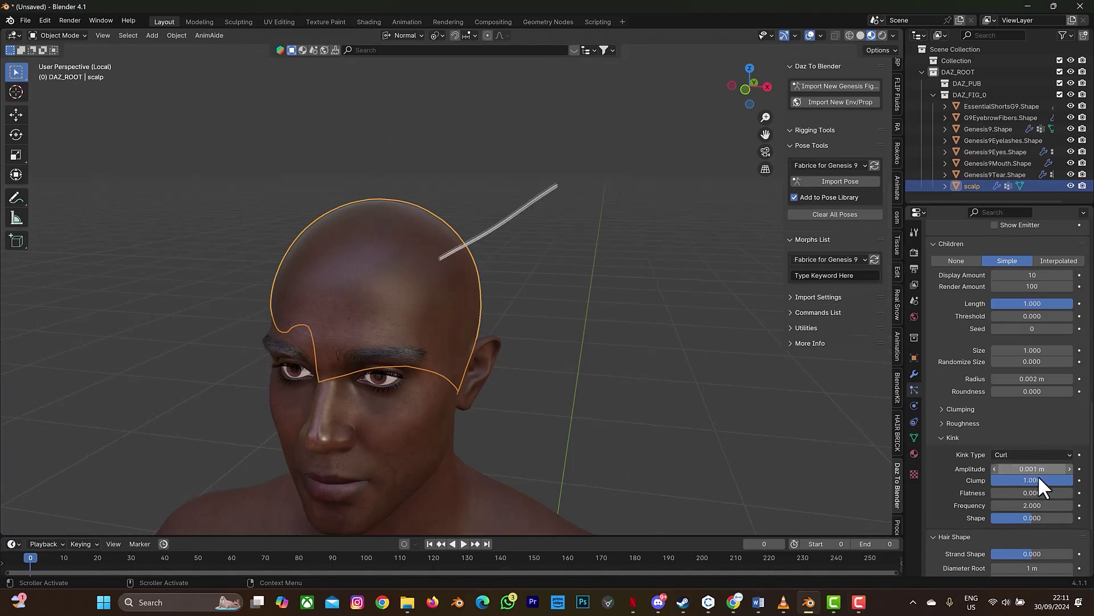
pyautogui.click(1031, 505)
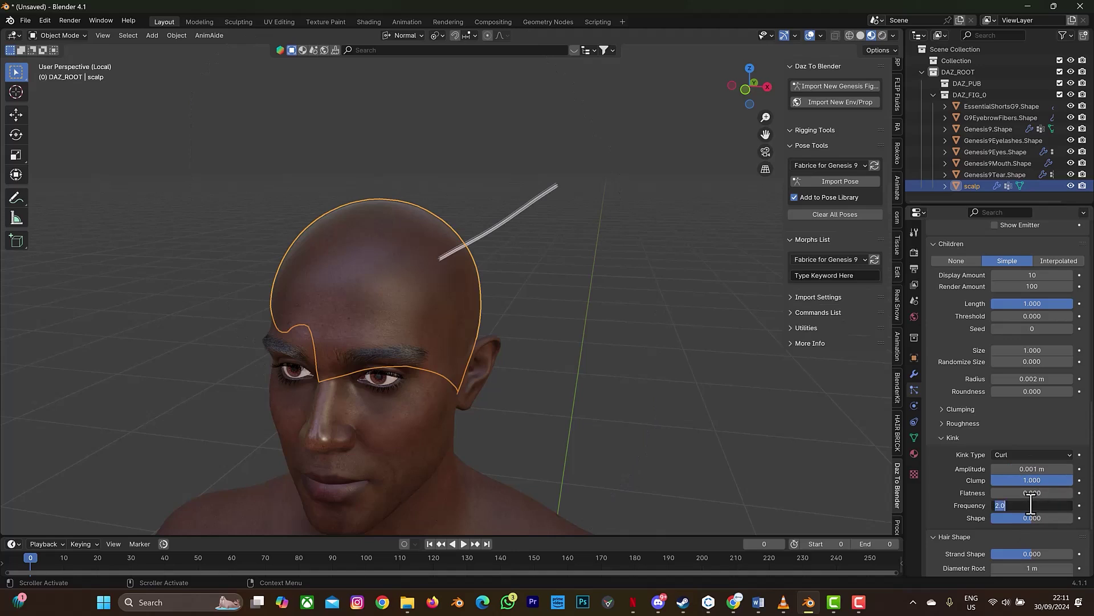
pyautogui.write('50')
pyautogui.press('Return')
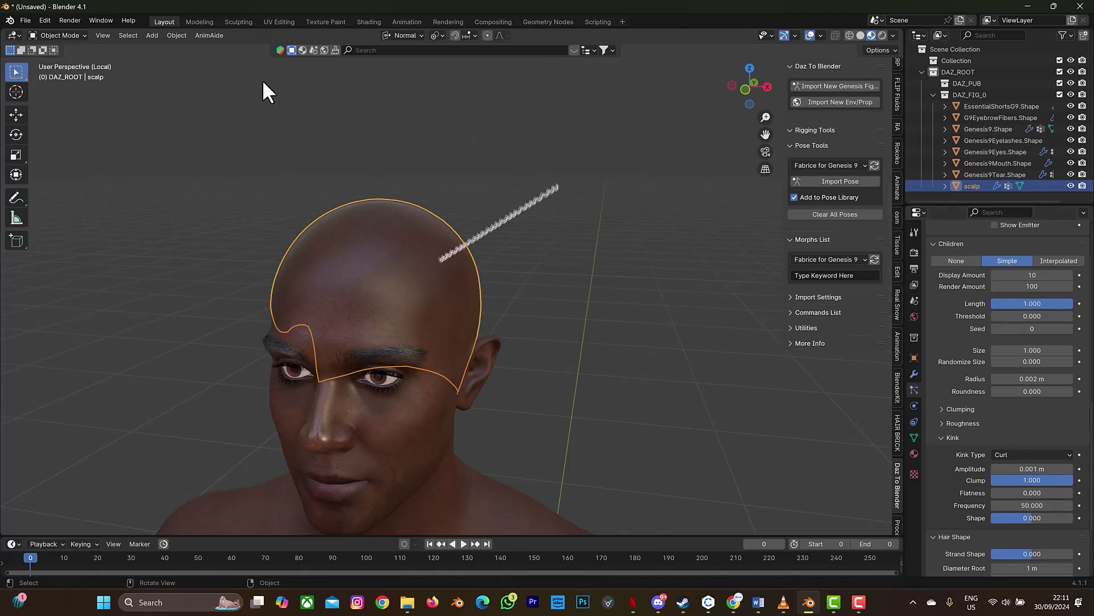
# Step: Set the Random value in the child hairs' Roughness settings to 0.008
pyautogui.click(944, 423)
pyautogui.click(1033, 501)
pyautogui.write('0.008')
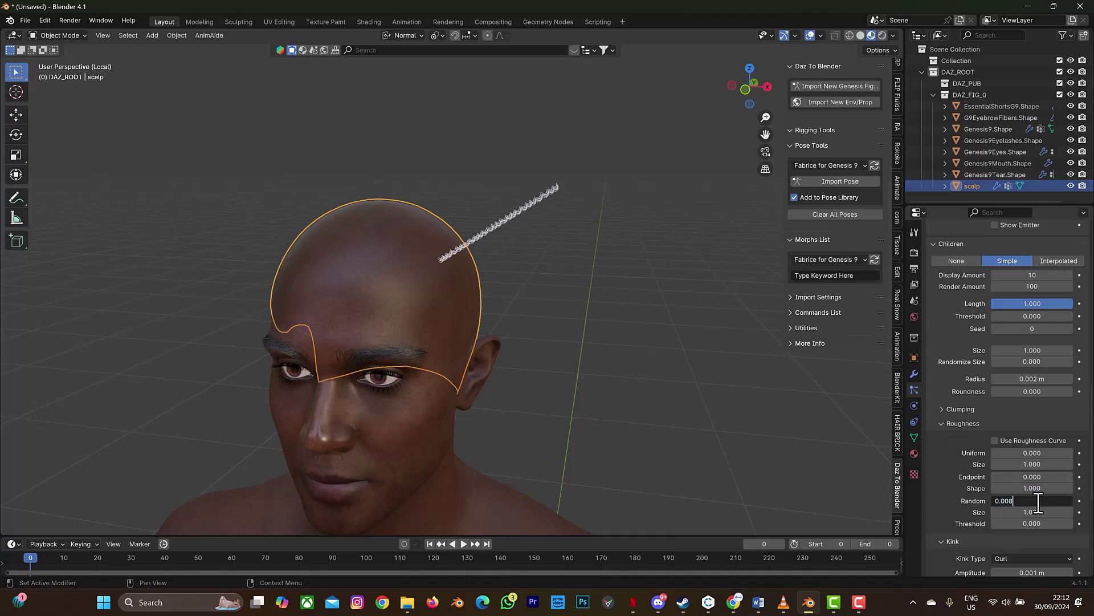
pyautogui.press('Return')
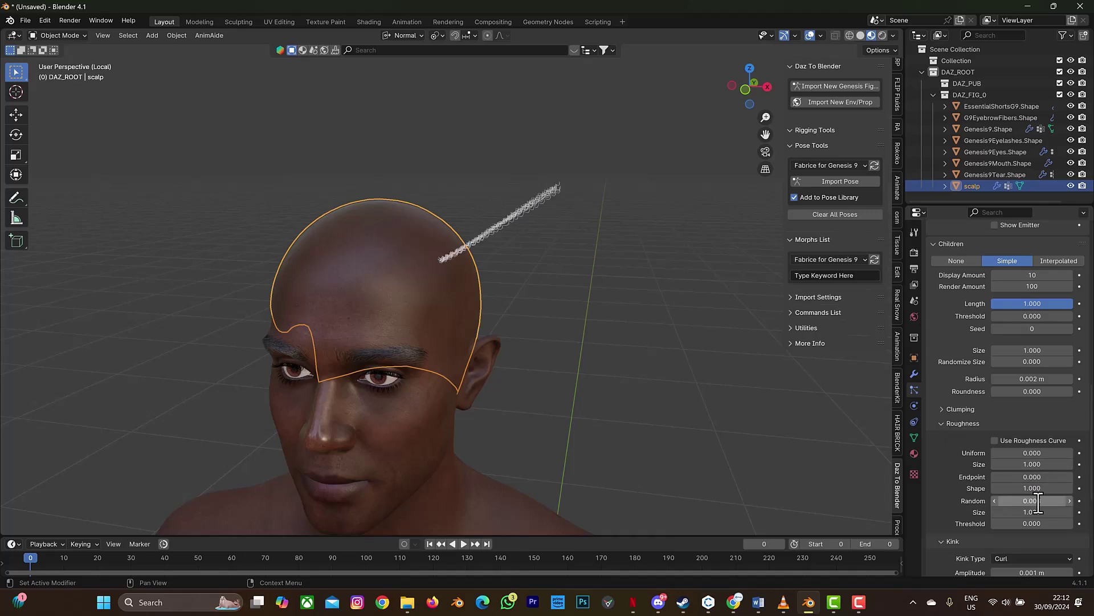
# Step: Lower the Random roughness of the child hairs to 0.004 and inspect the strand up close
pyautogui.scroll(3, 550, 214)
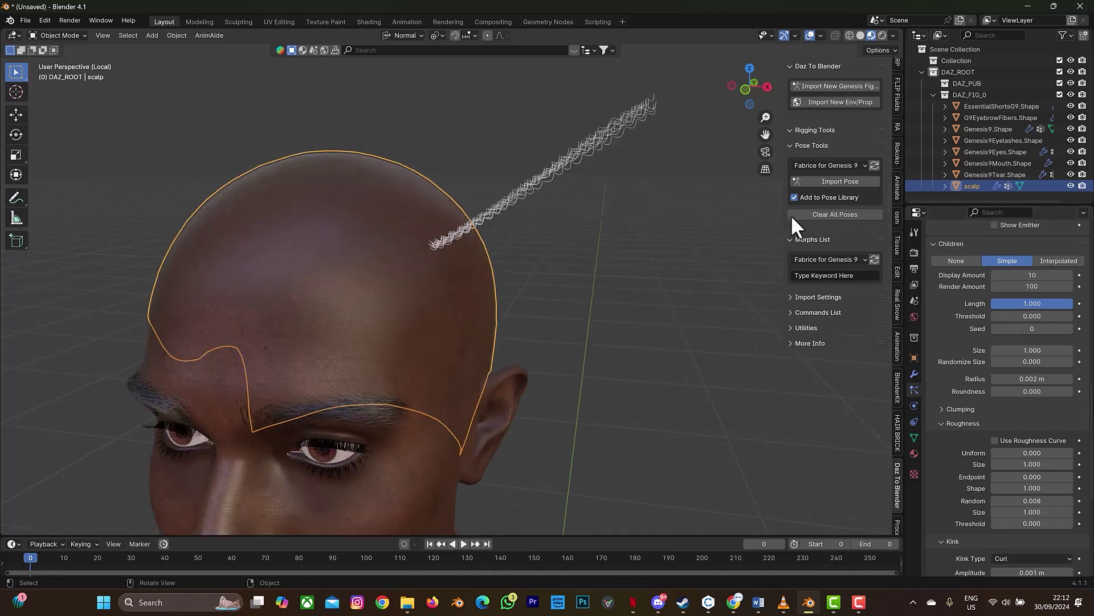
pyautogui.moveTo(1039, 500); pyautogui.dragTo(1023, 500)
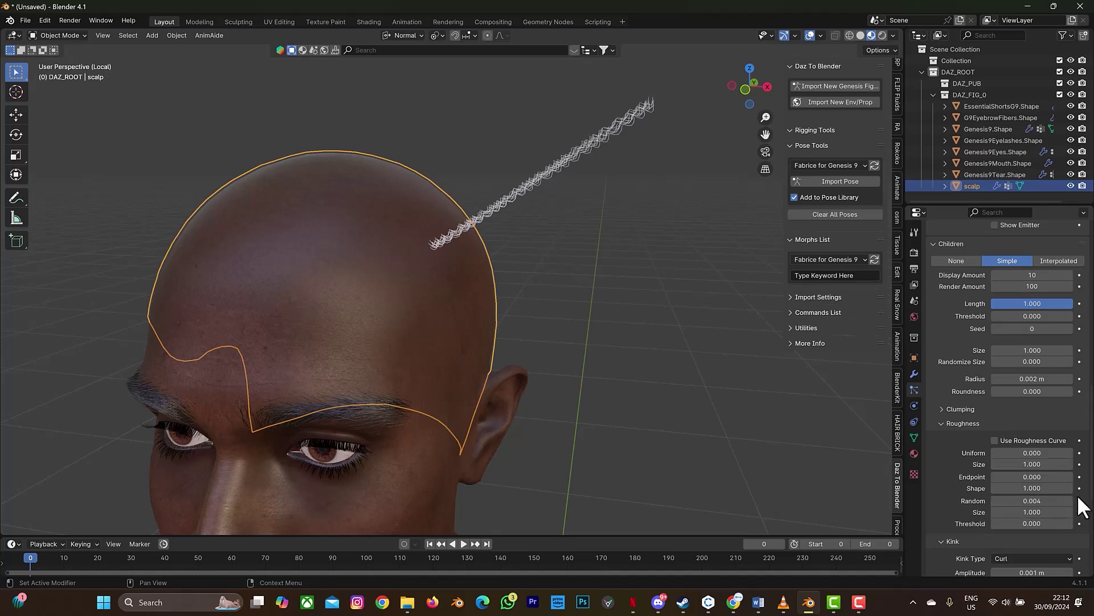
pyautogui.moveTo(765, 83)
pyautogui.mouseDown()
pyautogui.moveTo(690, 140)
pyautogui.moveTo(775, 136)
pyautogui.moveTo(763, 102)
pyautogui.mouseUp()
pyautogui.scroll(2, 494, 268)
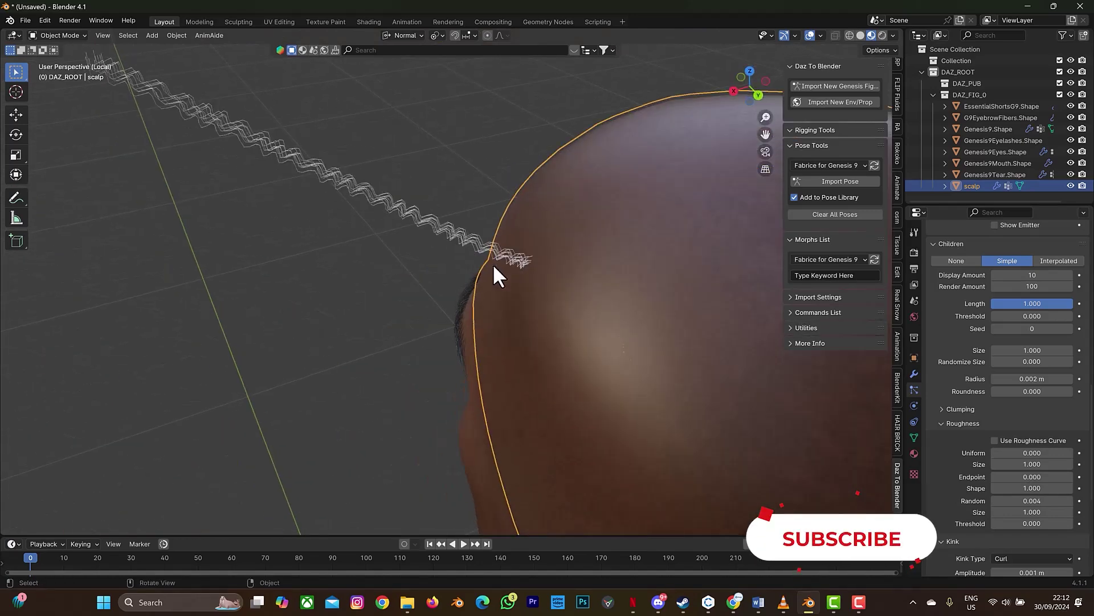
# Step: Set the Random value in the child hairs' Roughness settings to 0.007
pyautogui.click(1045, 501)
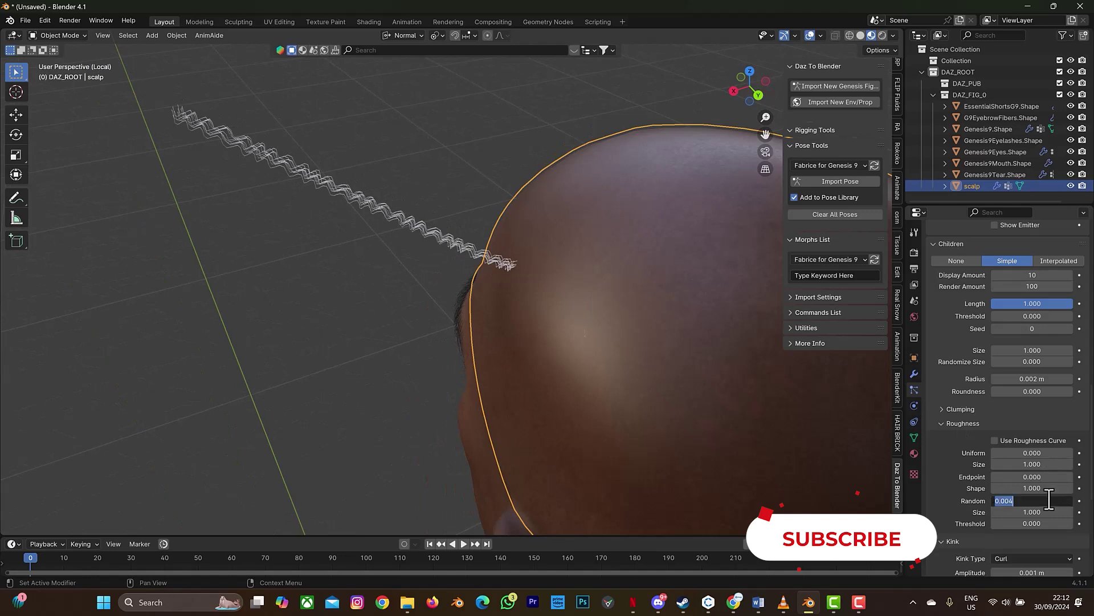
pyautogui.write('0.007')
pyautogui.press('Return')
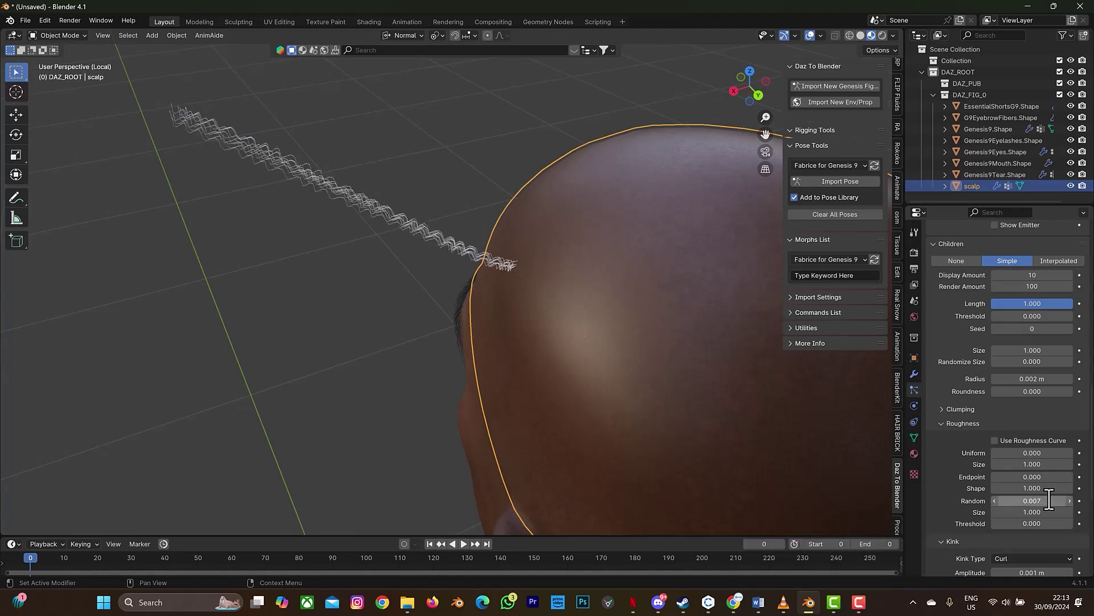
pyautogui.moveTo(747, 80); pyautogui.dragTo(674, 109)
# Step: Check the available materials in the hair's Render settings and review its Viewport Display options
pyautogui.scroll(10, 1031, 334)
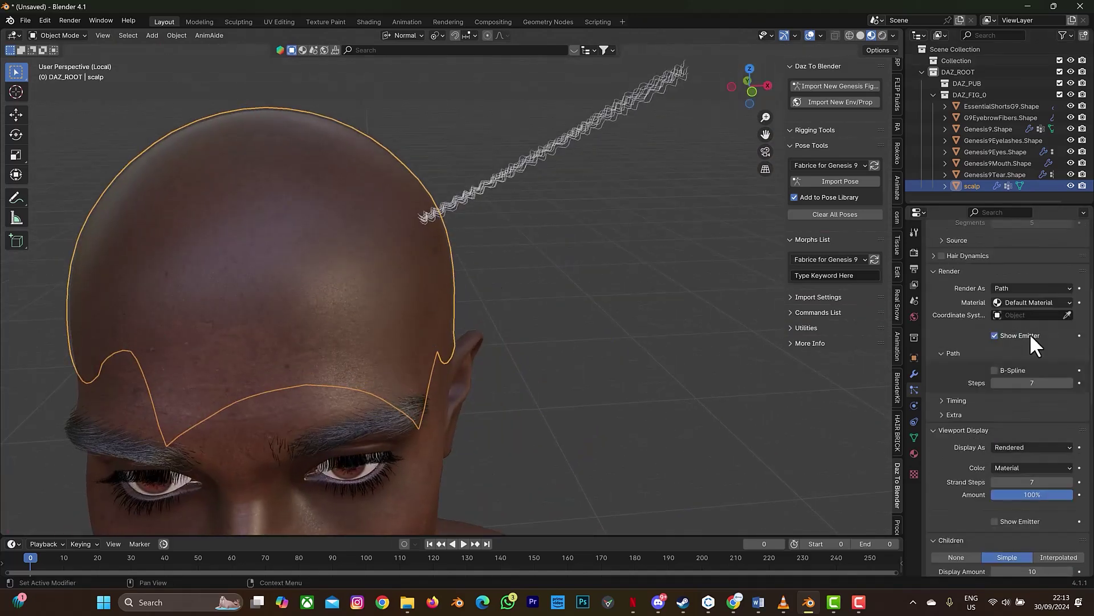
pyautogui.click(1031, 392)
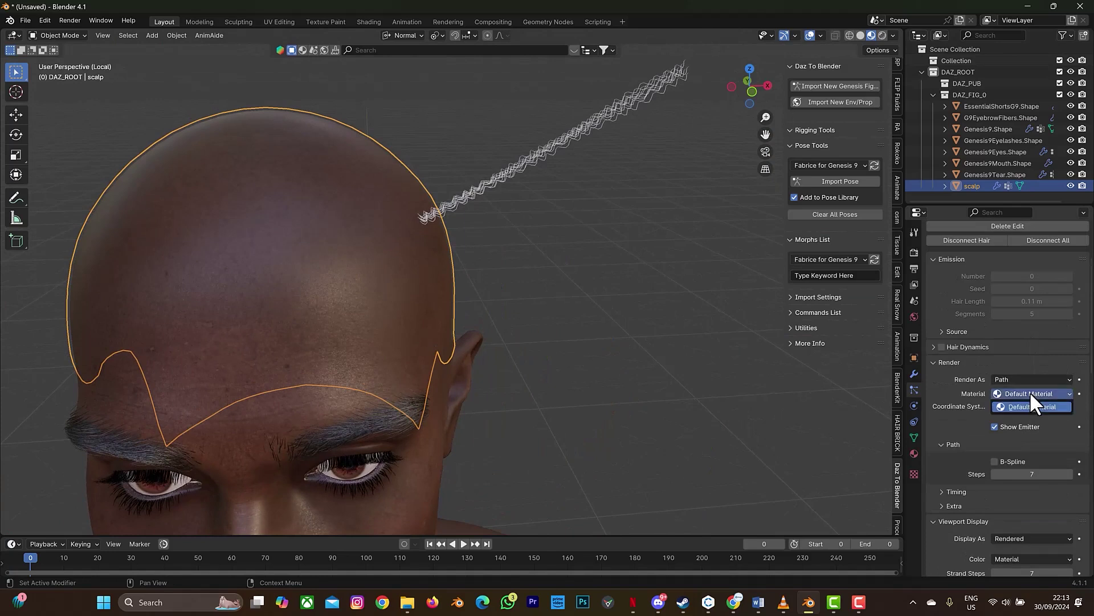
pyautogui.click(1030, 391)
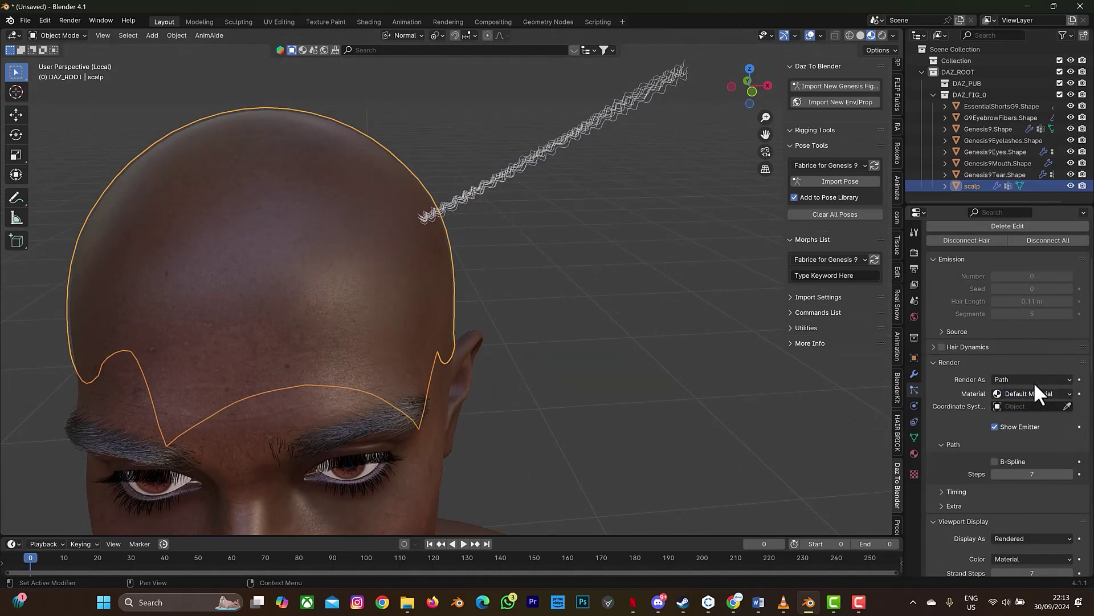
pyautogui.scroll(-2, 1034, 468)
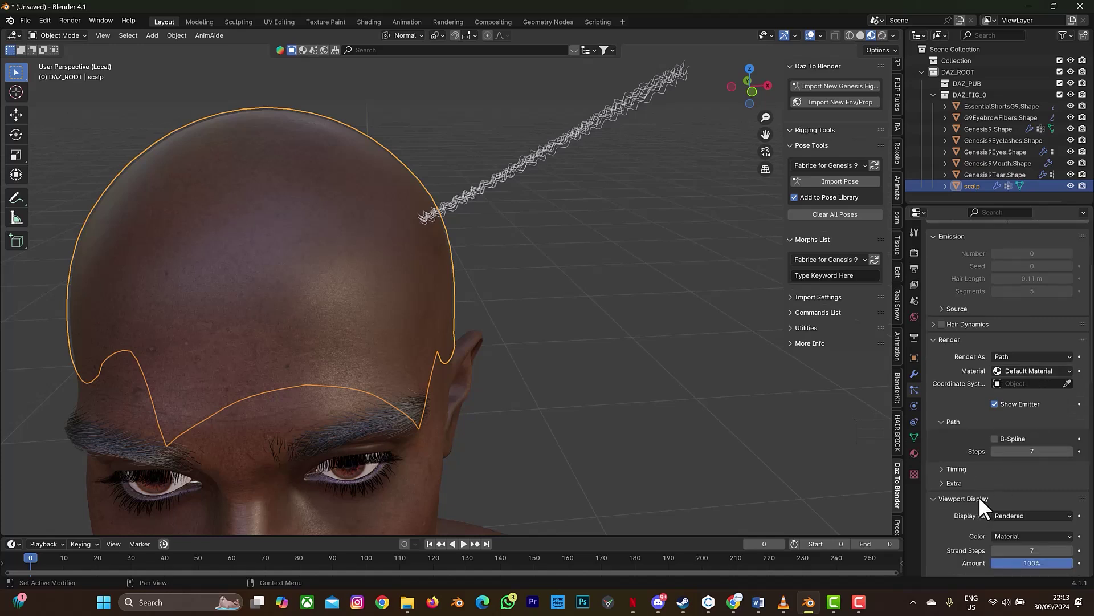
pyautogui.click(1021, 513)
pyautogui.click(1021, 514)
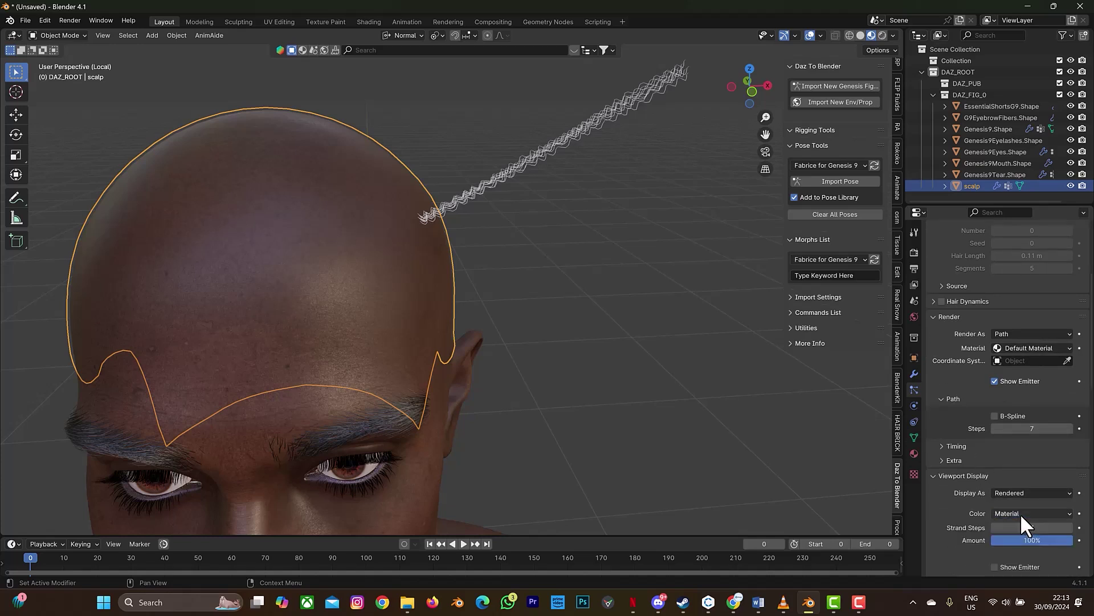
pyautogui.scroll(-2, 1018, 504)
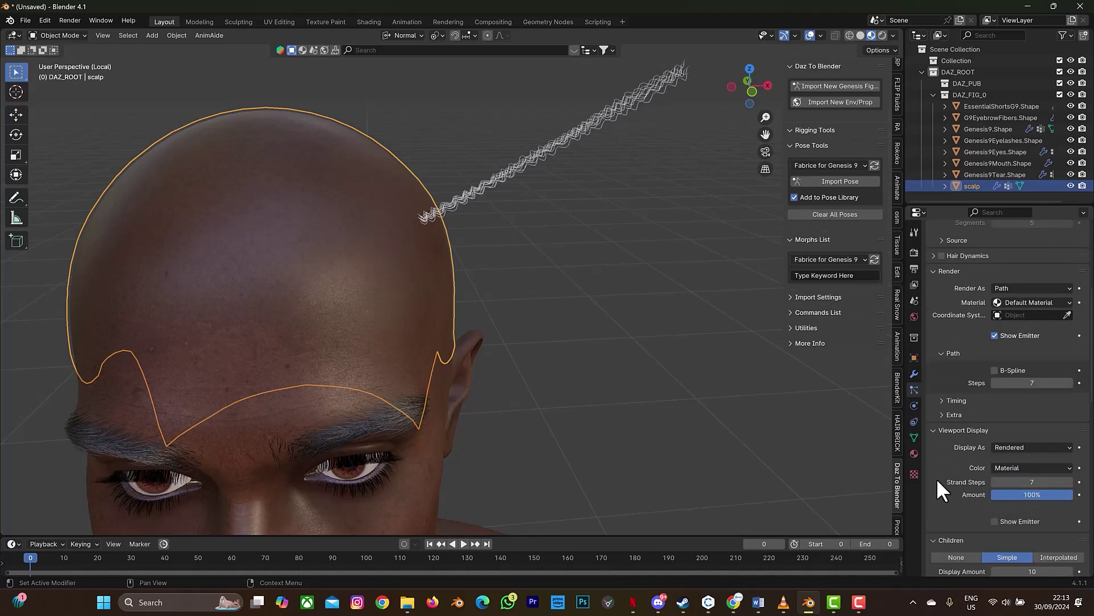
# Step: Create a new material on the scalp and set its Base Color to black
pyautogui.click(913, 452)
pyautogui.click(970, 301)
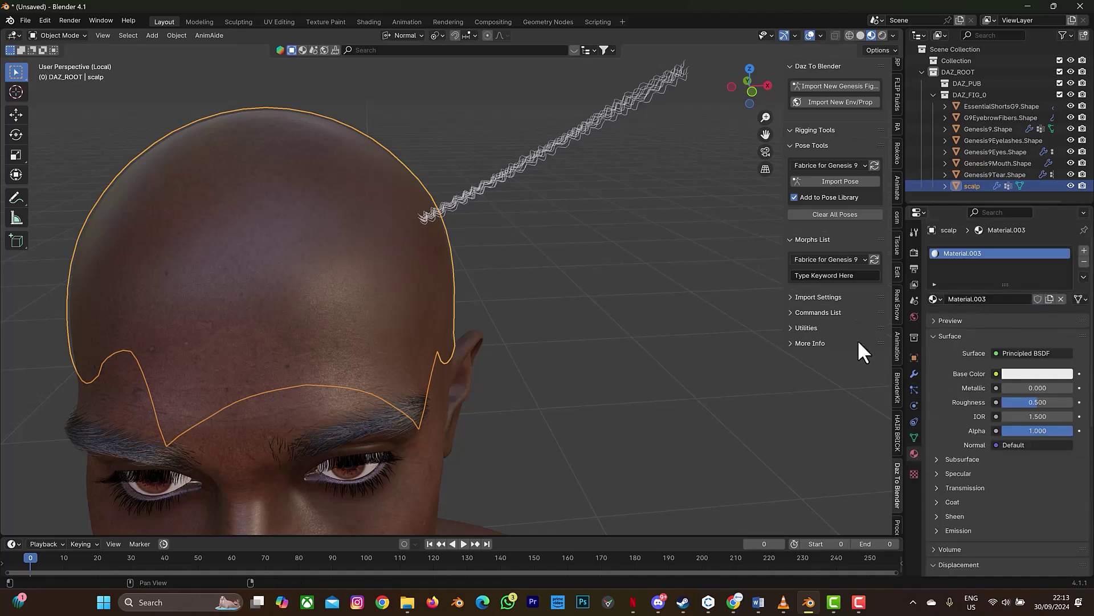
pyautogui.click(1049, 374)
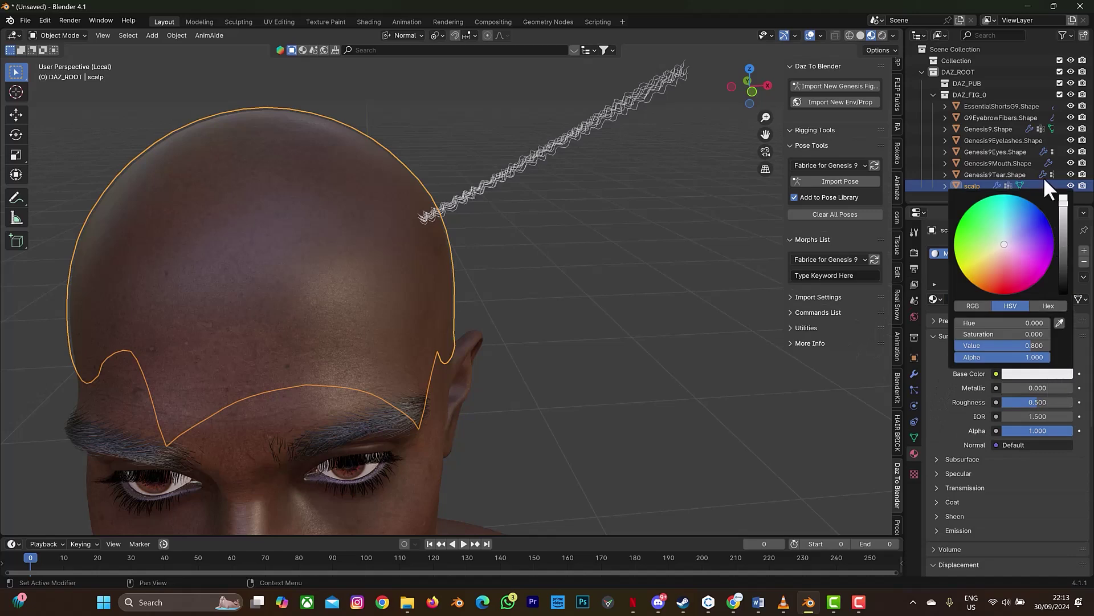
pyautogui.moveTo(1063, 199); pyautogui.dragTo(1069, 292)
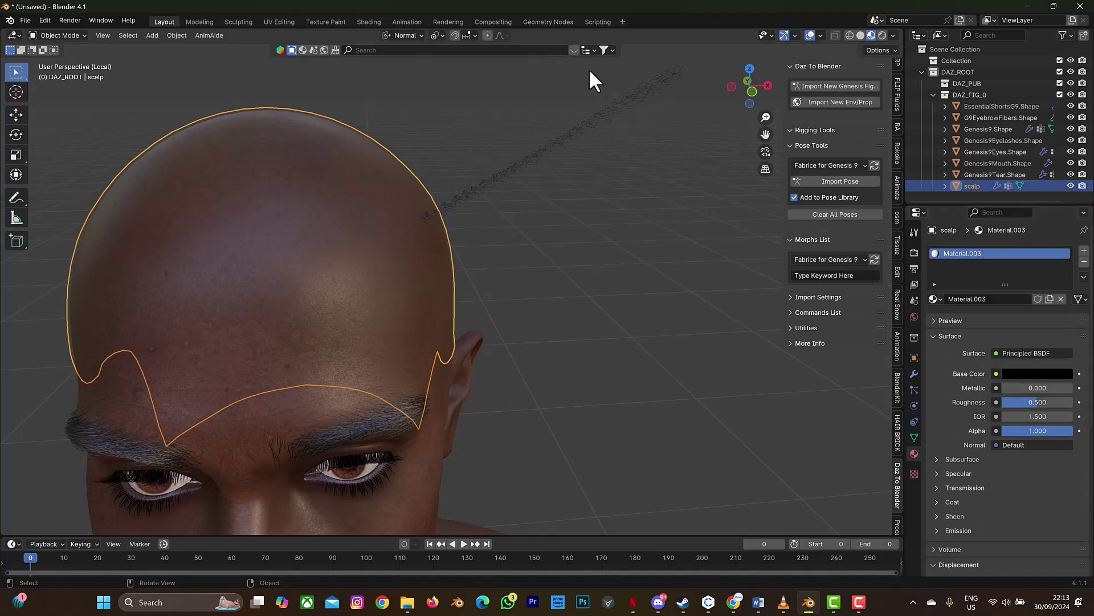
pyautogui.moveTo(756, 79); pyautogui.dragTo(627, 121)
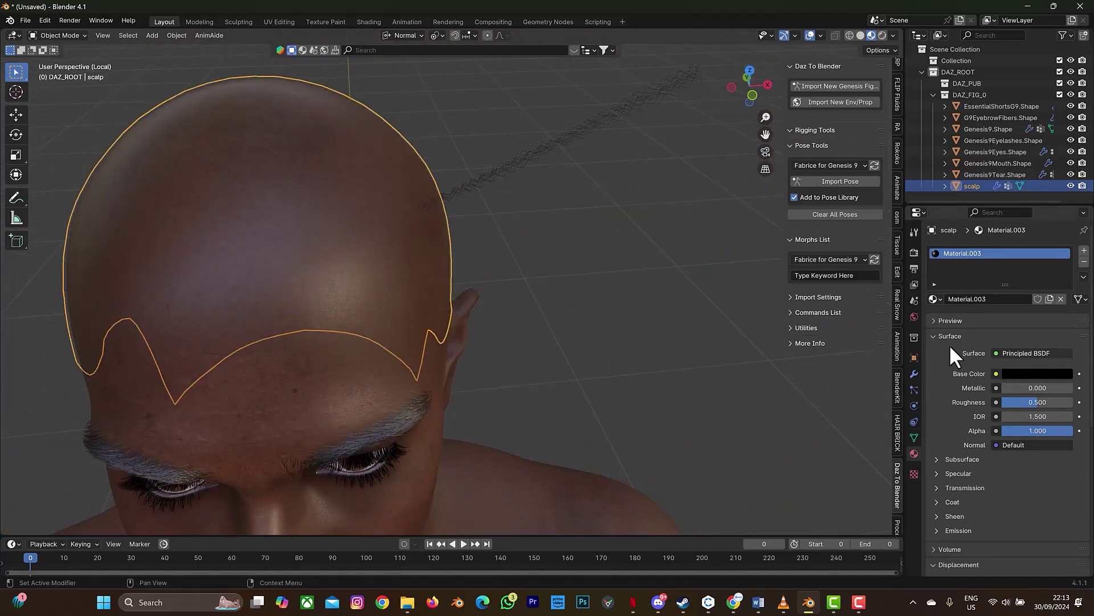
# Step: Review the hair particle settings and set the Display Amount of the children to 50
pyautogui.click(915, 390)
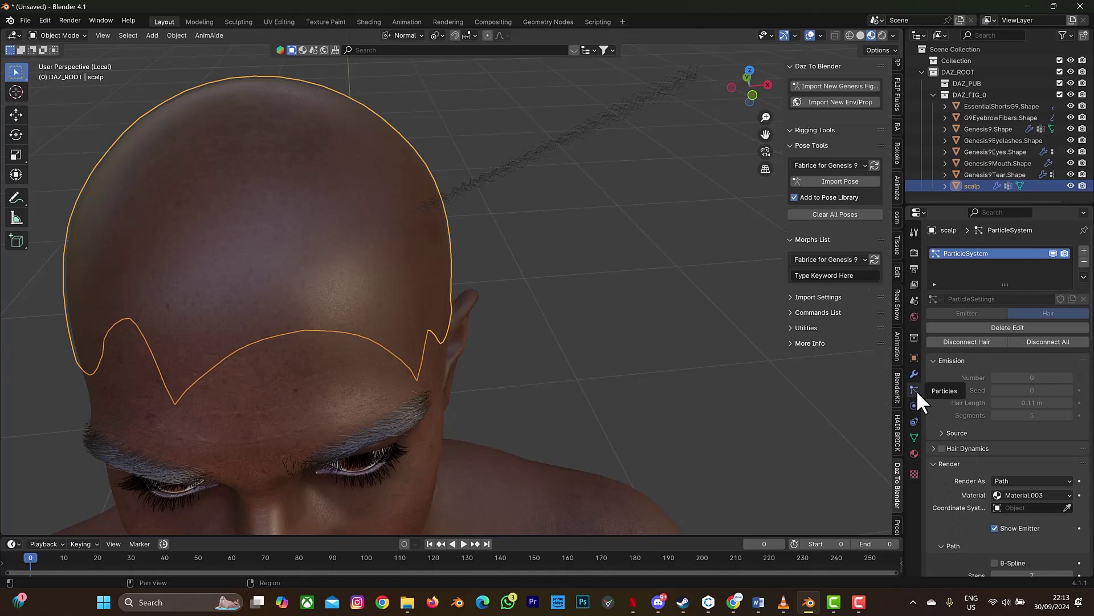
pyautogui.scroll(-15, 1013, 463)
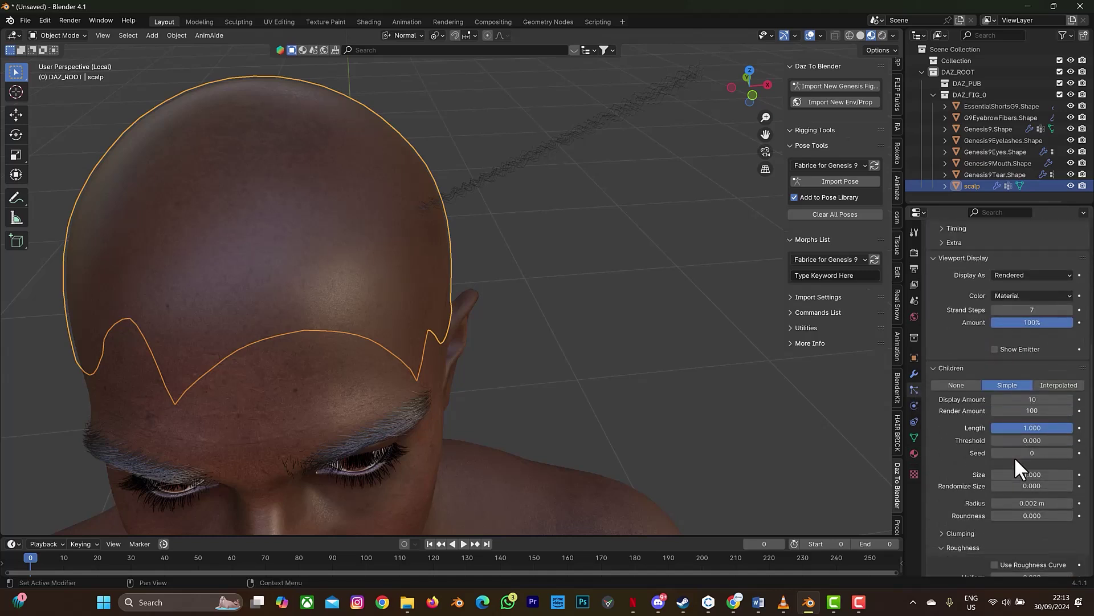
pyautogui.scroll(-10, 1014, 456)
pyautogui.scroll(-2, 1013, 467)
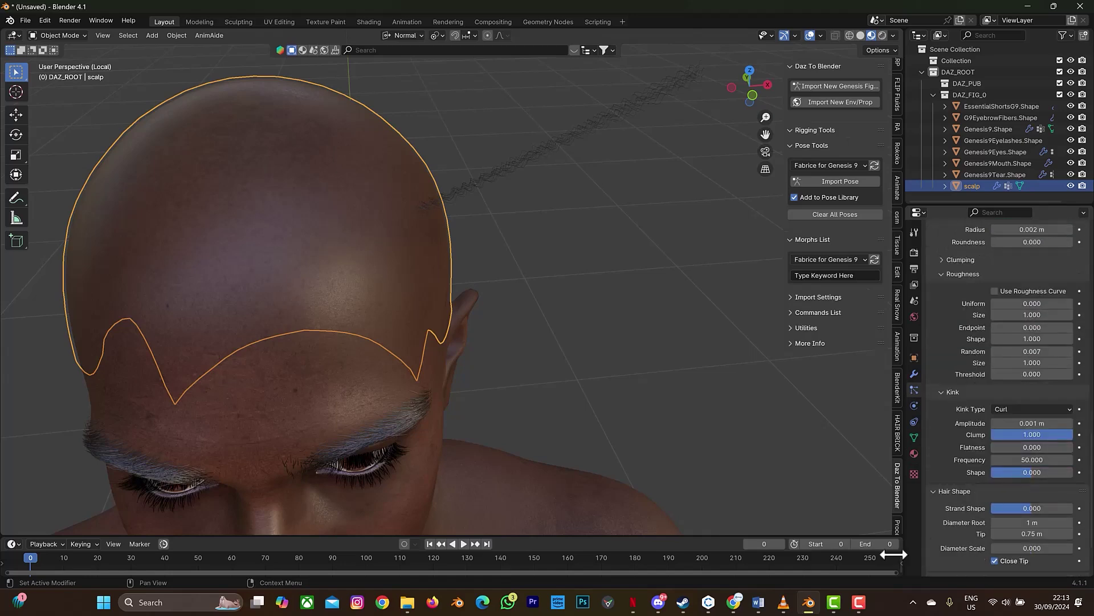
pyautogui.moveTo(265, 84); pyautogui.dragTo(570, 200, button='middle')
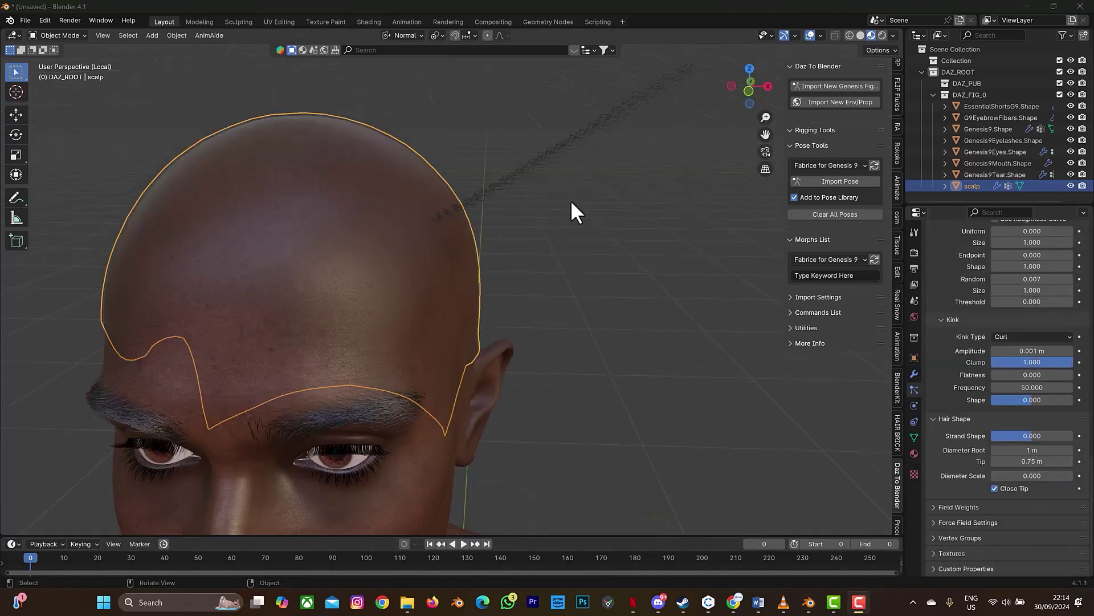
pyautogui.scroll(2, 456, 176)
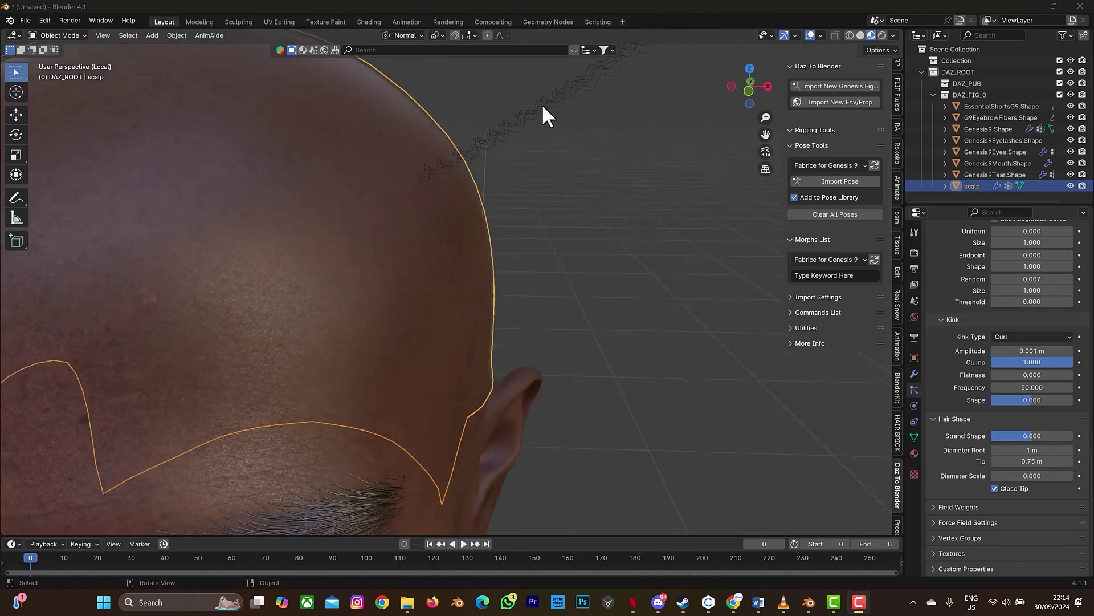
pyautogui.scroll(-3, 542, 102)
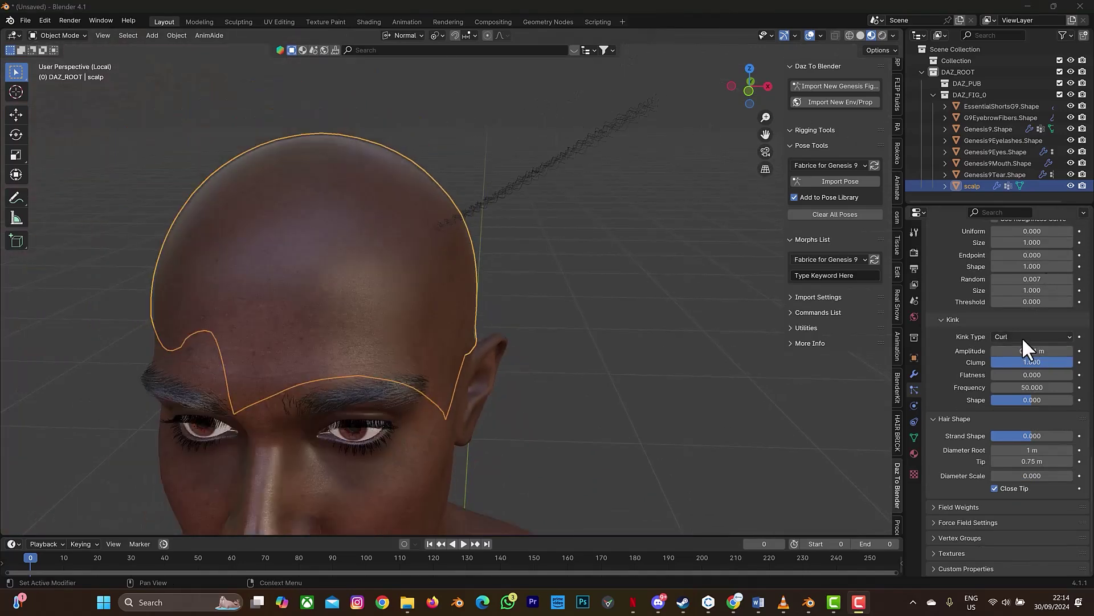
pyautogui.scroll(9, 1021, 336)
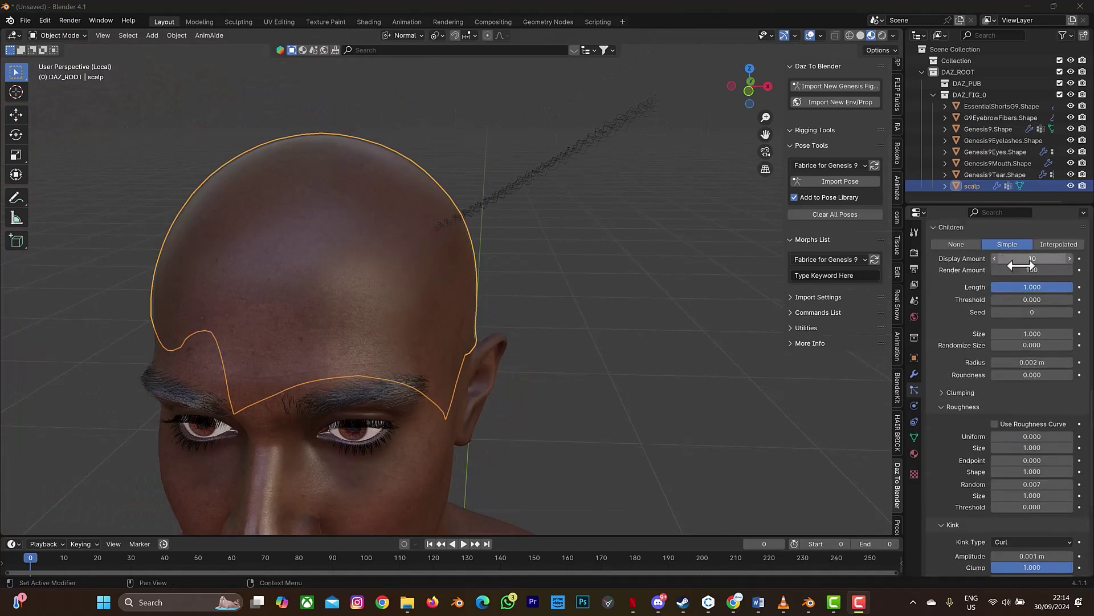
pyautogui.click(1032, 259)
pyautogui.write('5')
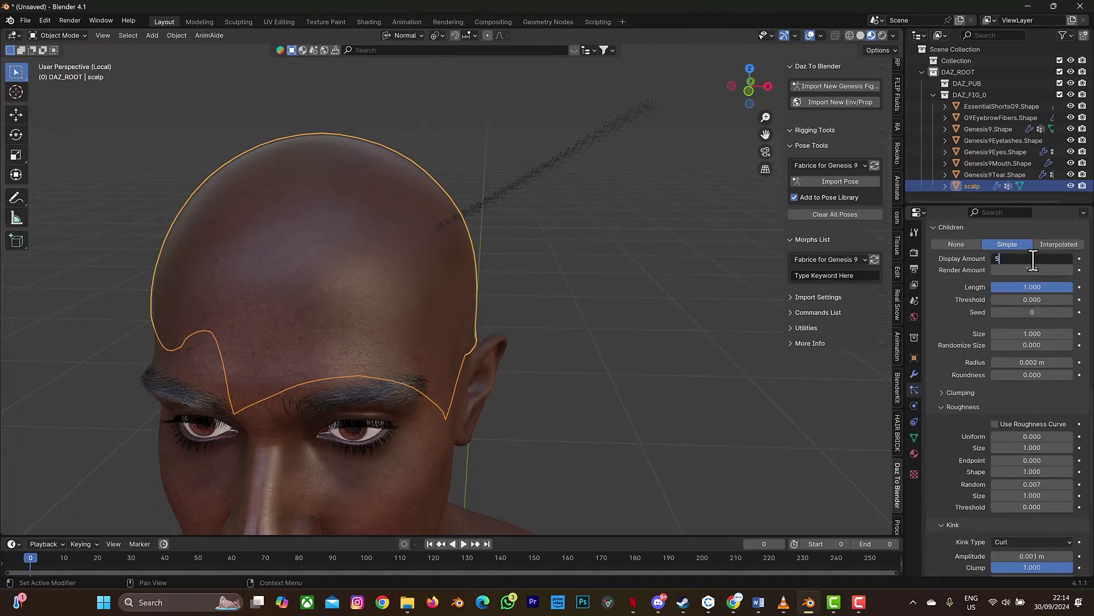
pyautogui.write('0')
pyautogui.press('Return')
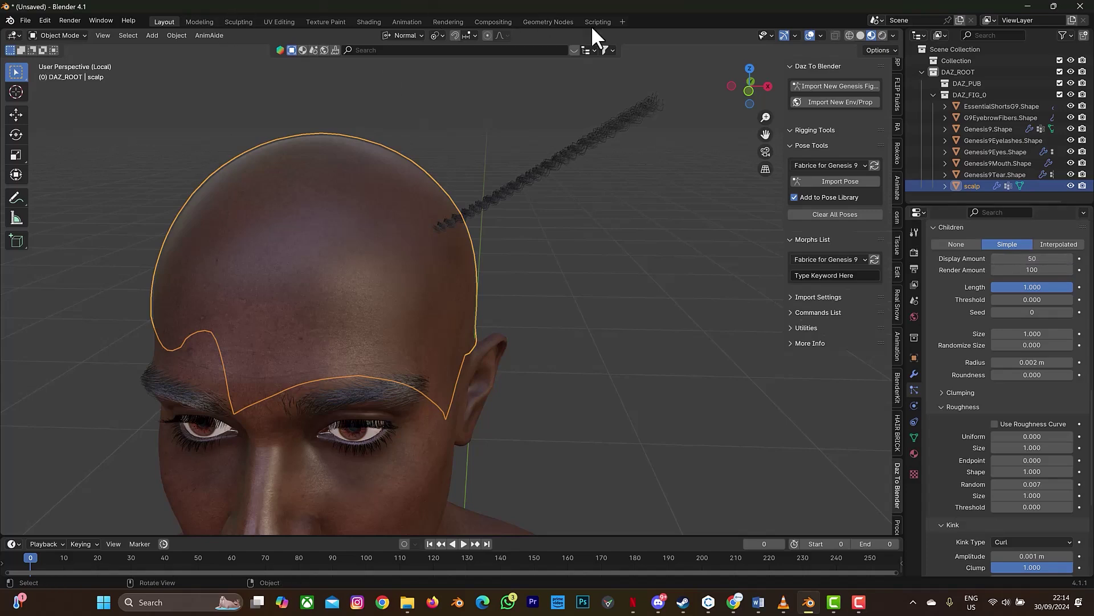
# Step: Switch the scalp to Particle Edit mode and choose the Comb brush
pyautogui.moveTo(751, 73); pyautogui.dragTo(652, 139)
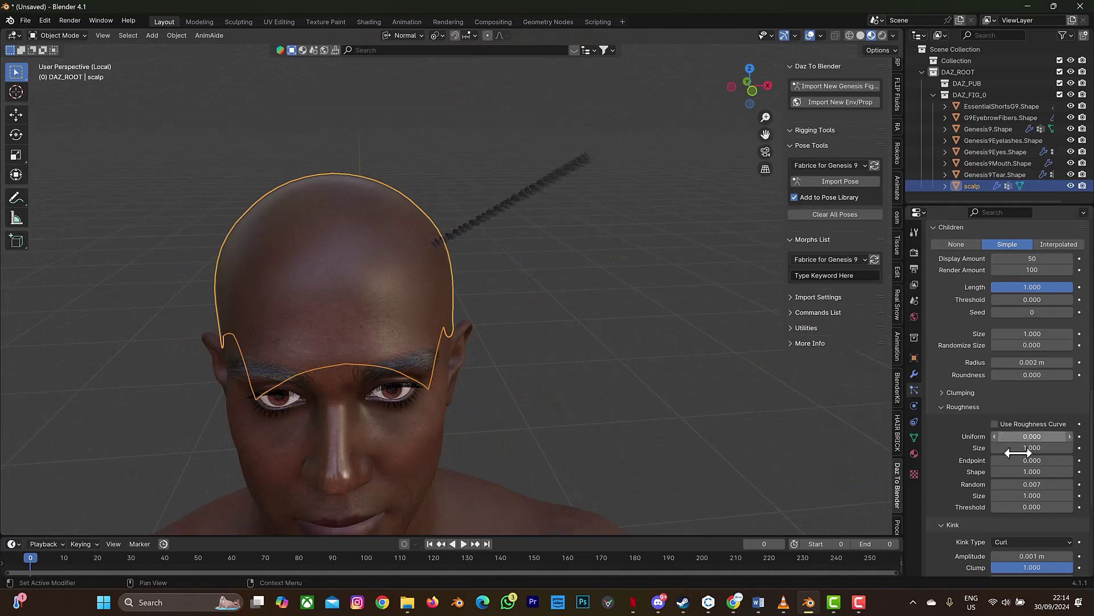
pyautogui.moveTo(766, 137); pyautogui.dragTo(754, 102)
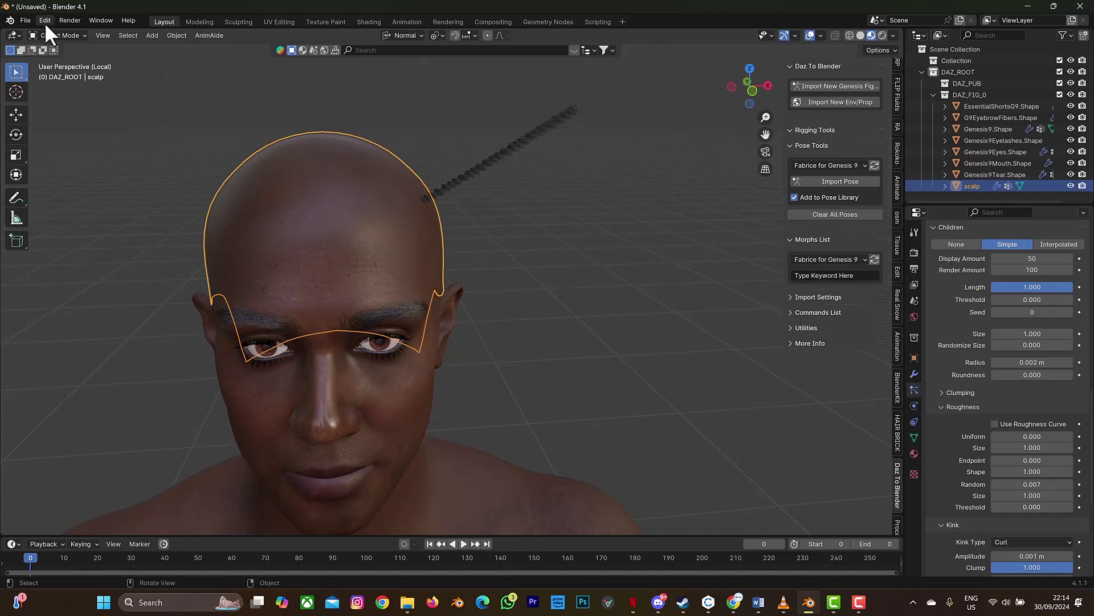
pyautogui.click(57, 36)
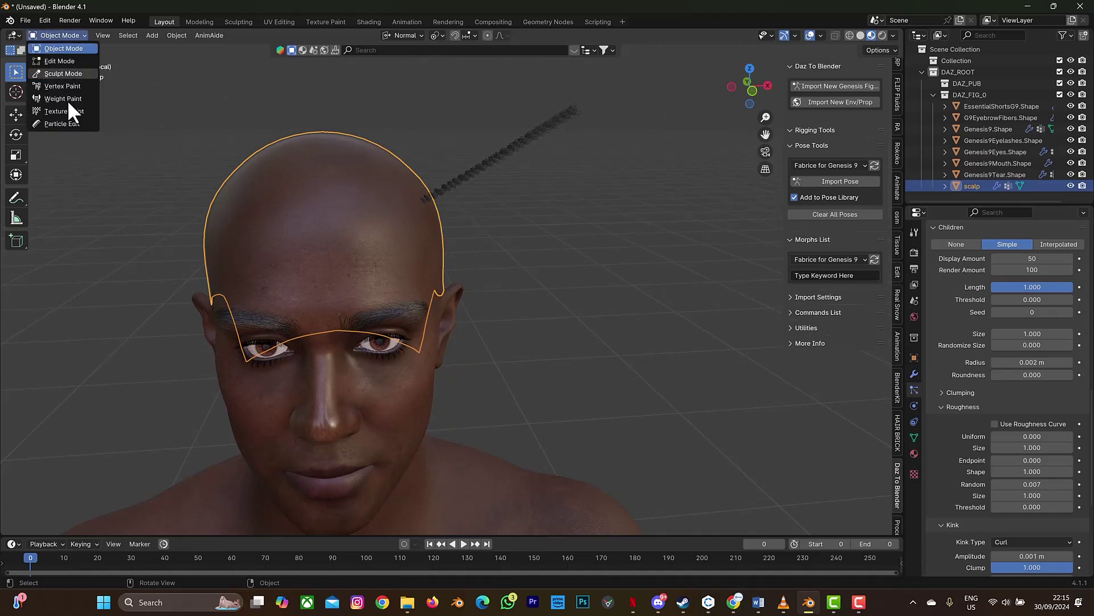
pyautogui.click(67, 125)
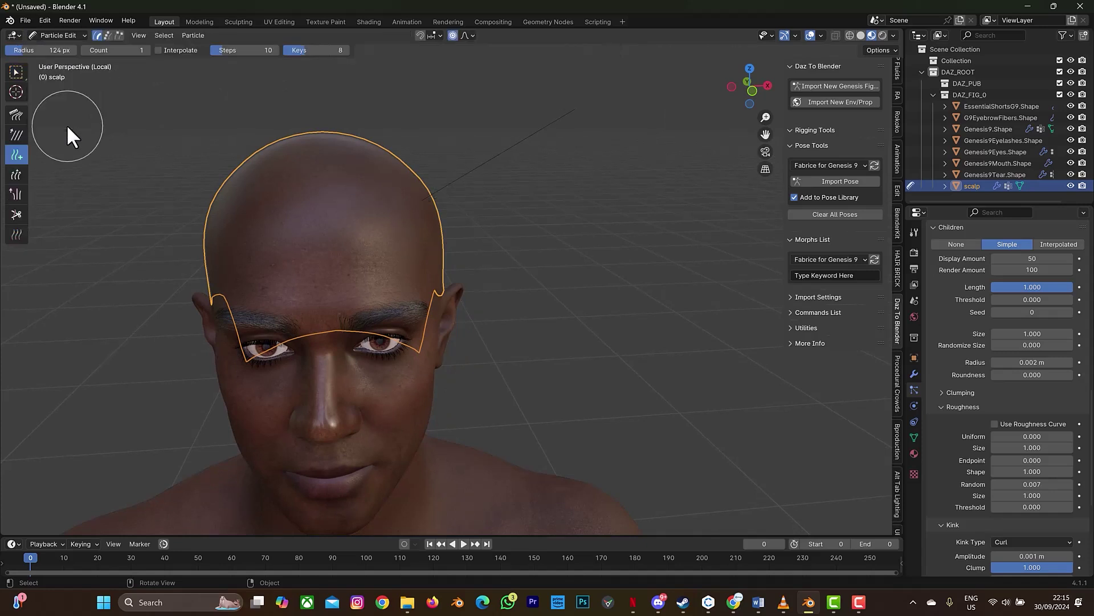
pyautogui.click(18, 114)
pyautogui.click(18, 114)
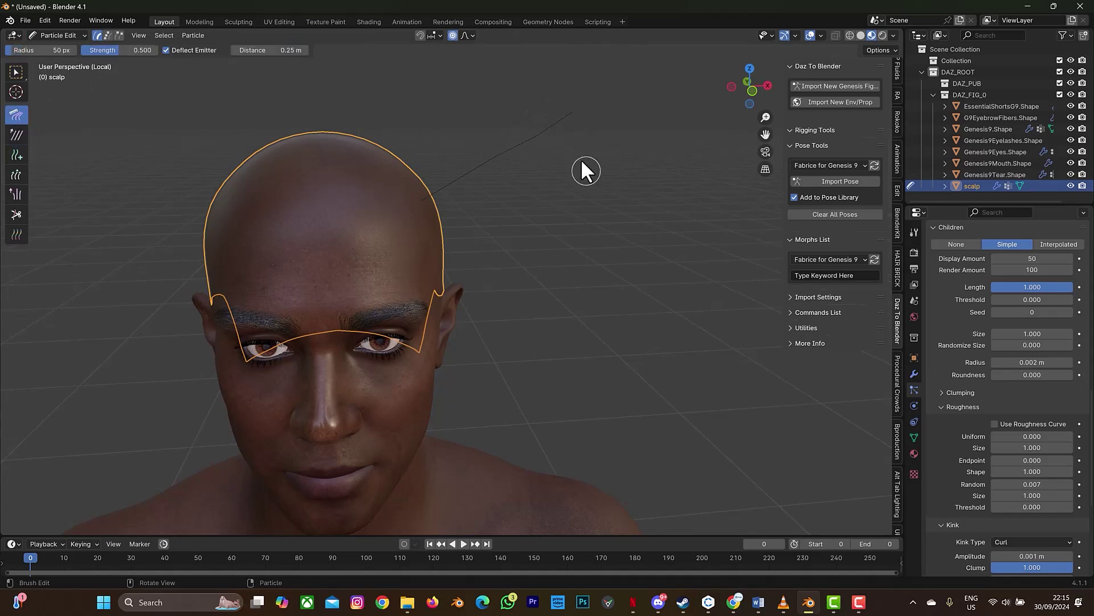
pyautogui.moveTo(549, 143); pyautogui.dragTo(537, 136, button='middle')
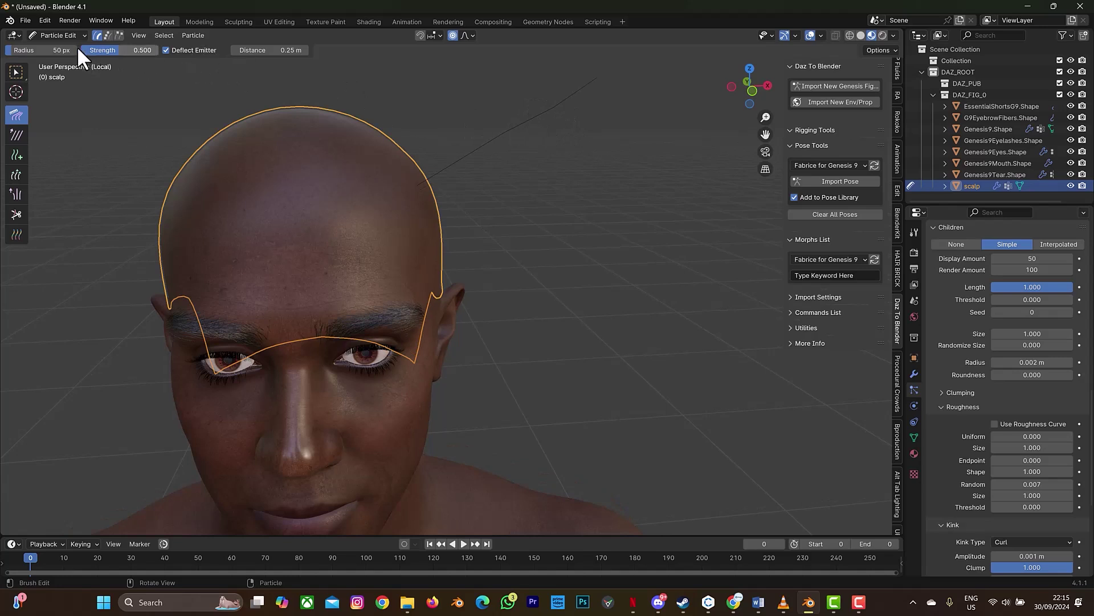
# Step: Comb the existing hair strand downward beside the head with brush Strength 1 and Radius 257 px
pyautogui.click(142, 50)
pyautogui.write('1')
pyautogui.press('Return')
pyautogui.scroll(-2, 474, 94)
pyautogui.moveTo(20, 52); pyautogui.dragTo(61, 53)
pyautogui.moveTo(523, 132)
pyautogui.mouseDown()
pyautogui.moveTo(549, 158)
pyautogui.moveTo(566, 216)
pyautogui.moveTo(554, 198)
pyautogui.moveTo(488, 182)
pyautogui.moveTo(548, 263)
pyautogui.moveTo(561, 302)
pyautogui.moveTo(550, 327)
pyautogui.moveTo(502, 247)
pyautogui.moveTo(551, 307)
pyautogui.moveTo(585, 272)
pyautogui.moveTo(603, 292)
pyautogui.moveTo(599, 331)
pyautogui.moveTo(548, 272)
pyautogui.moveTo(547, 324)
pyautogui.moveTo(525, 253)
pyautogui.moveTo(528, 281)
pyautogui.mouseUp()
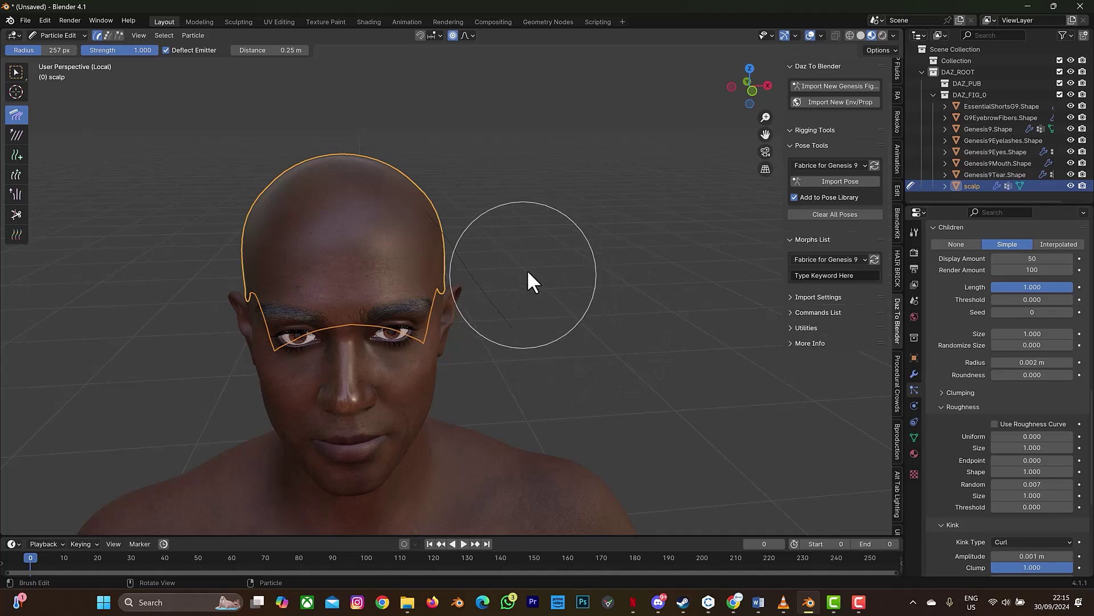
pyautogui.rightClick(723, 96)
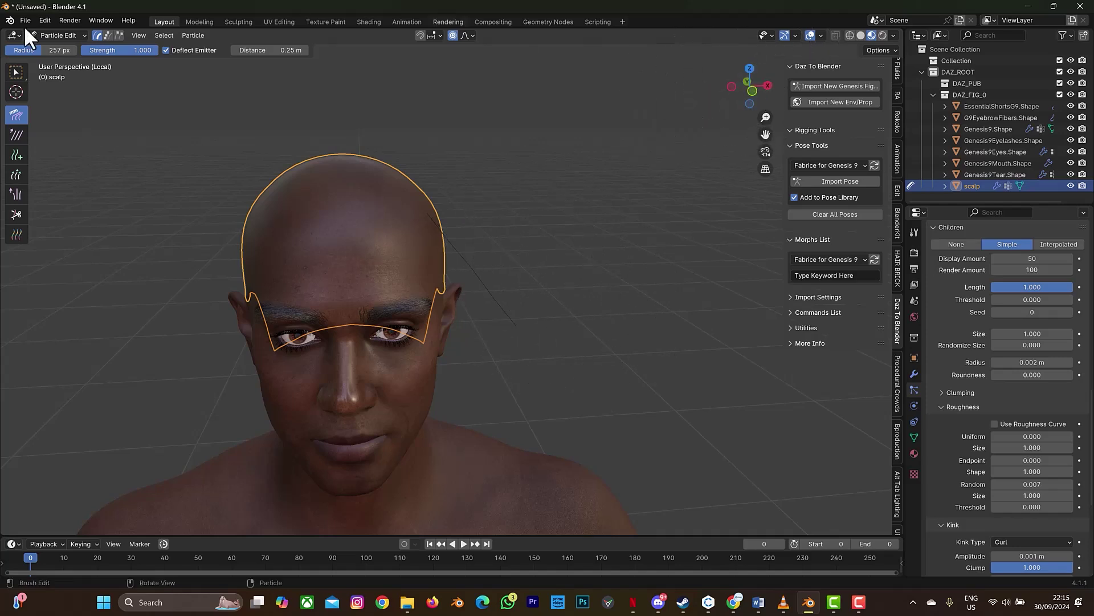
# Step: Add a single hair strand on the side of the scalp above the ear, behind the first strand
pyautogui.click(16, 159)
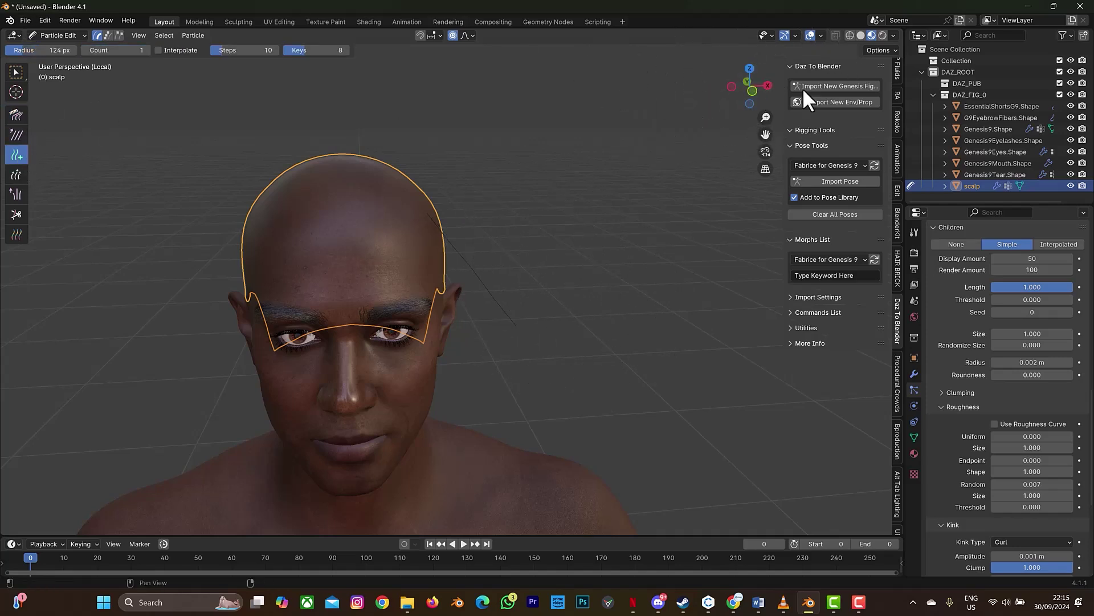
pyautogui.moveTo(770, 86); pyautogui.dragTo(696, 94)
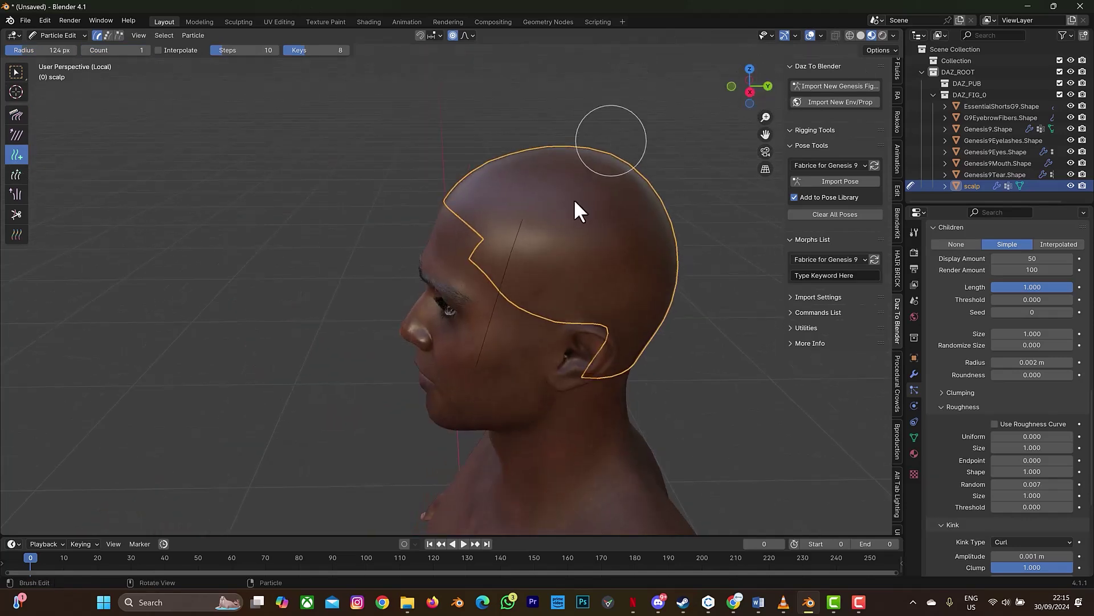
pyautogui.click(538, 225)
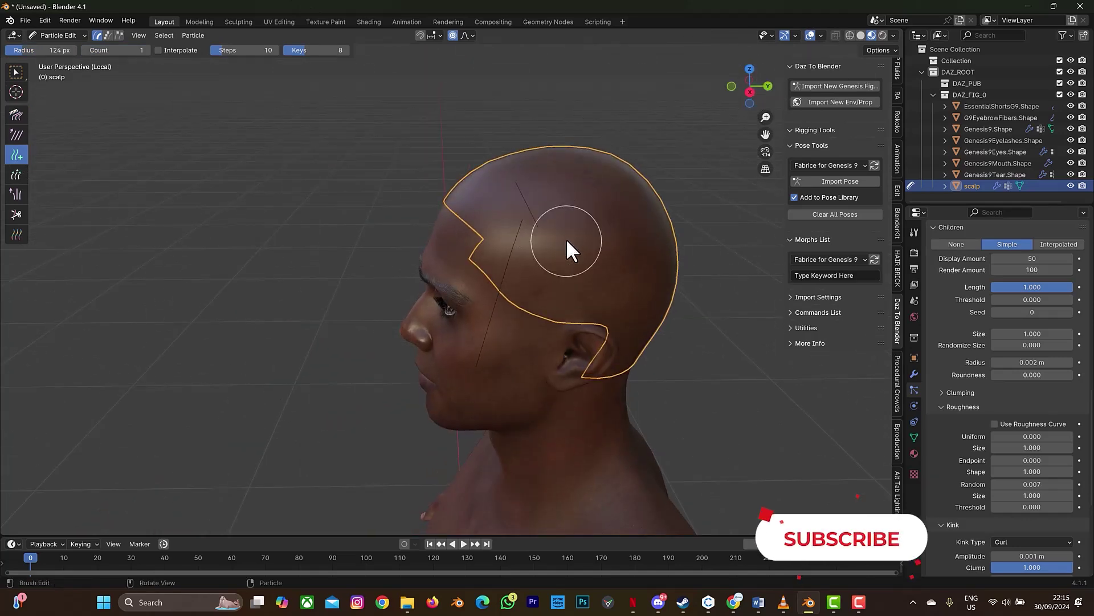
pyautogui.moveTo(563, 226)
pyautogui.mouseDown()
pyautogui.moveTo(654, 230)
pyautogui.moveTo(645, 236)
pyautogui.moveTo(656, 263)
pyautogui.moveTo(676, 281)
pyautogui.moveTo(666, 321)
pyautogui.moveTo(636, 348)
pyautogui.moveTo(629, 279)
pyautogui.moveTo(649, 315)
pyautogui.moveTo(637, 263)
pyautogui.moveTo(531, 264)
pyautogui.moveTo(524, 292)
pyautogui.moveTo(597, 298)
pyautogui.moveTo(598, 221)
pyautogui.moveTo(585, 183)
pyautogui.moveTo(594, 196)
pyautogui.moveTo(601, 187)
pyautogui.moveTo(538, 174)
pyautogui.mouseUp()
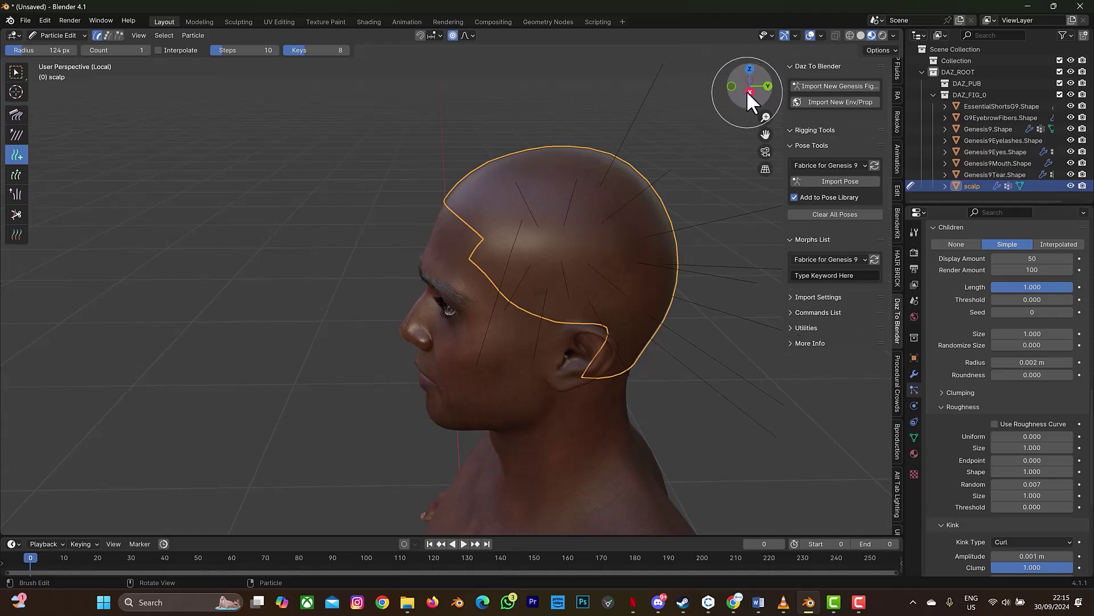
pyautogui.click(748, 92)
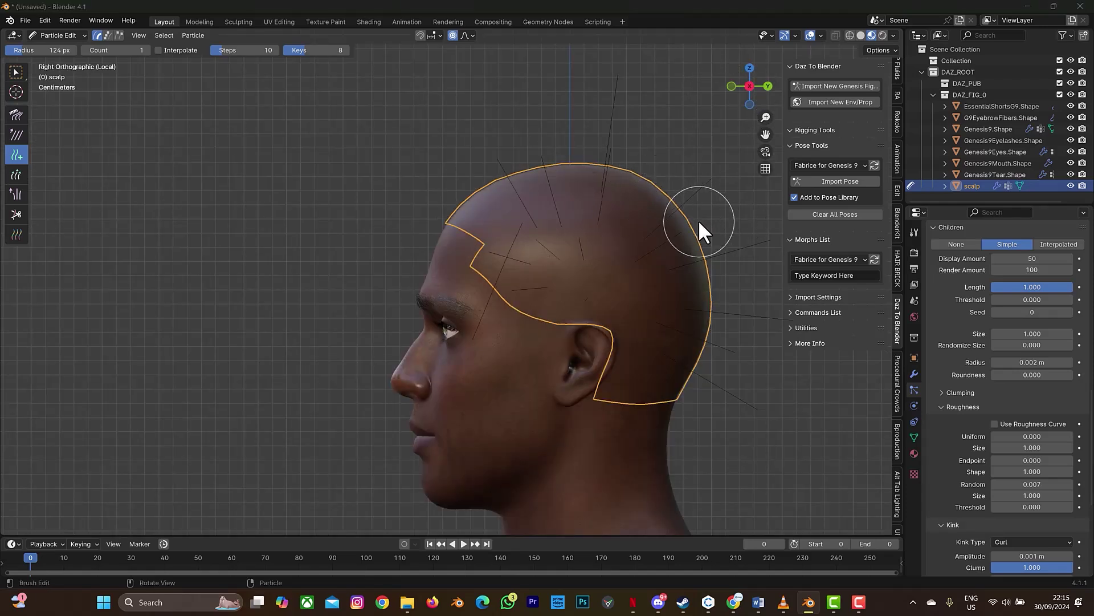
pyautogui.press('super')
pyautogui.click(655, 110)
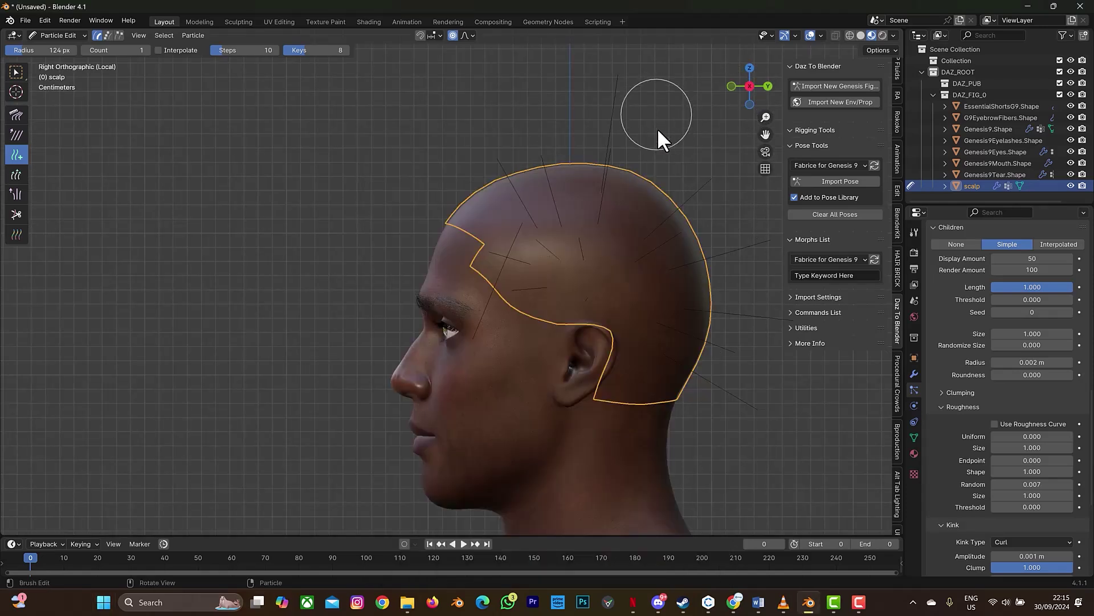
pyautogui.hotkey('ctrl', 'z')
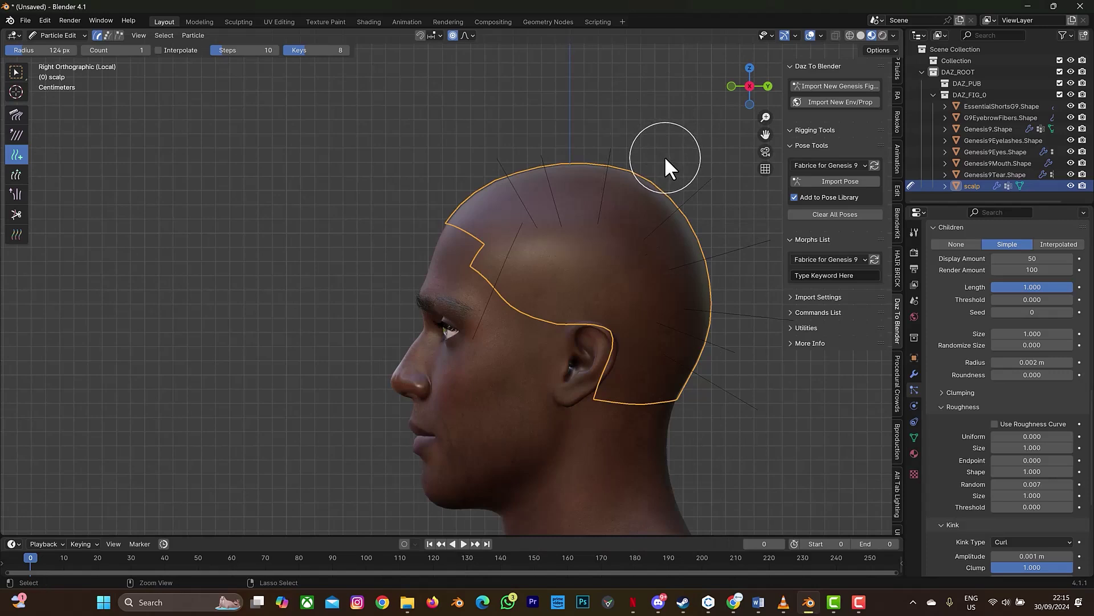
pyautogui.hotkey('ctrl', 'z')
pyautogui.hotkey('ctrl', 'z')
pyautogui.hotkey('ctrl', 'z')
pyautogui.hotkey('ctrl', 'z')
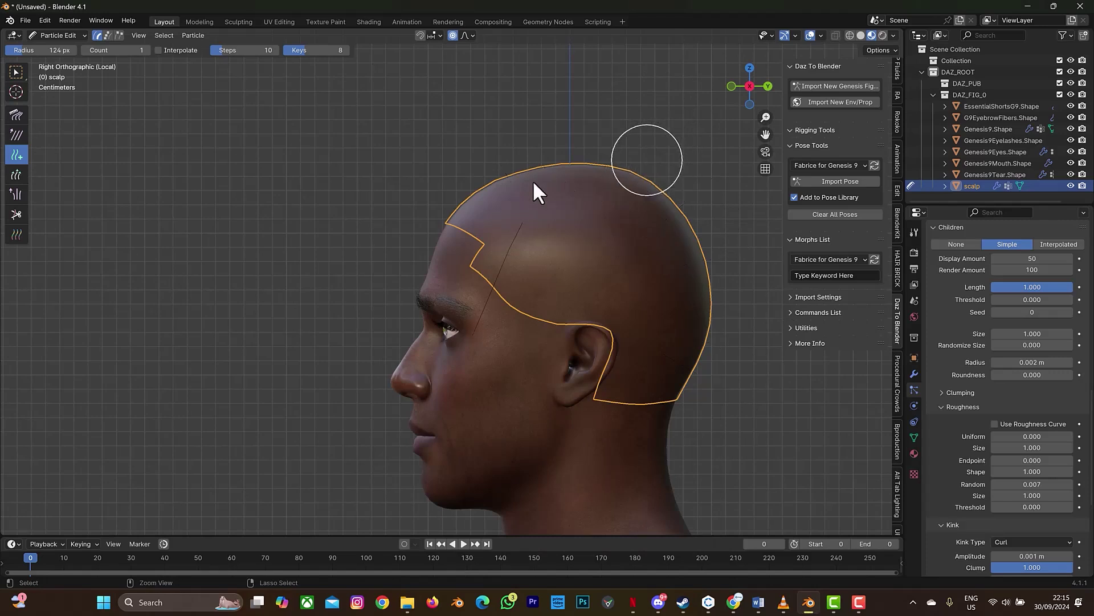
# Step: Add a row of single hair strands along the scalp's profile from the front hairline over the crown to the nape
pyautogui.click(481, 204)
pyautogui.click(511, 186)
pyautogui.click(551, 177)
pyautogui.click(586, 169)
pyautogui.click(633, 173)
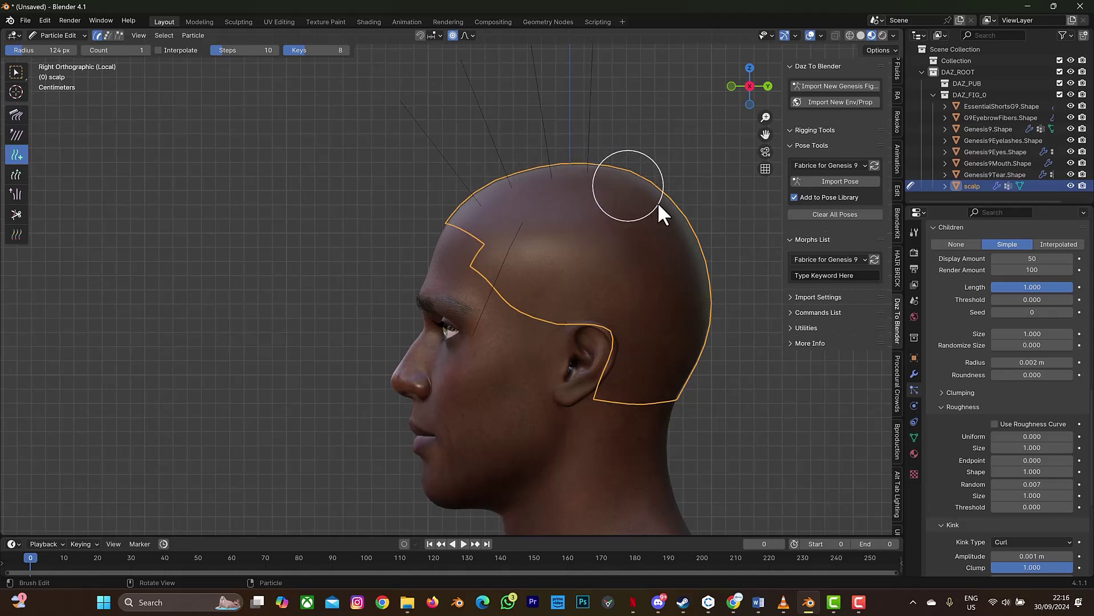
pyautogui.click(667, 213)
pyautogui.click(697, 242)
pyautogui.click(709, 278)
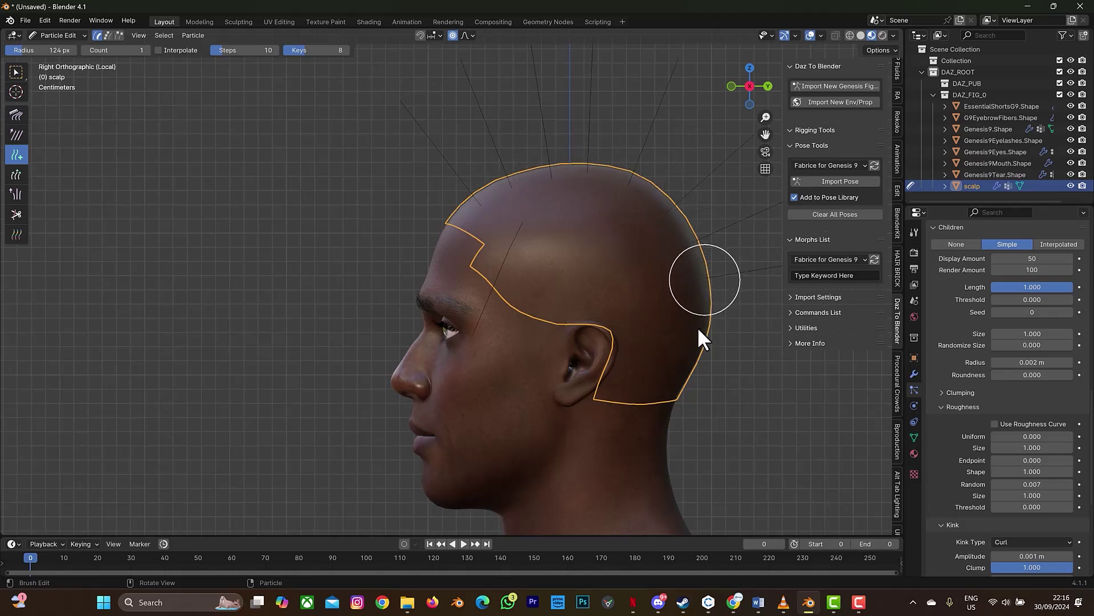
pyautogui.click(696, 349)
pyautogui.click(676, 385)
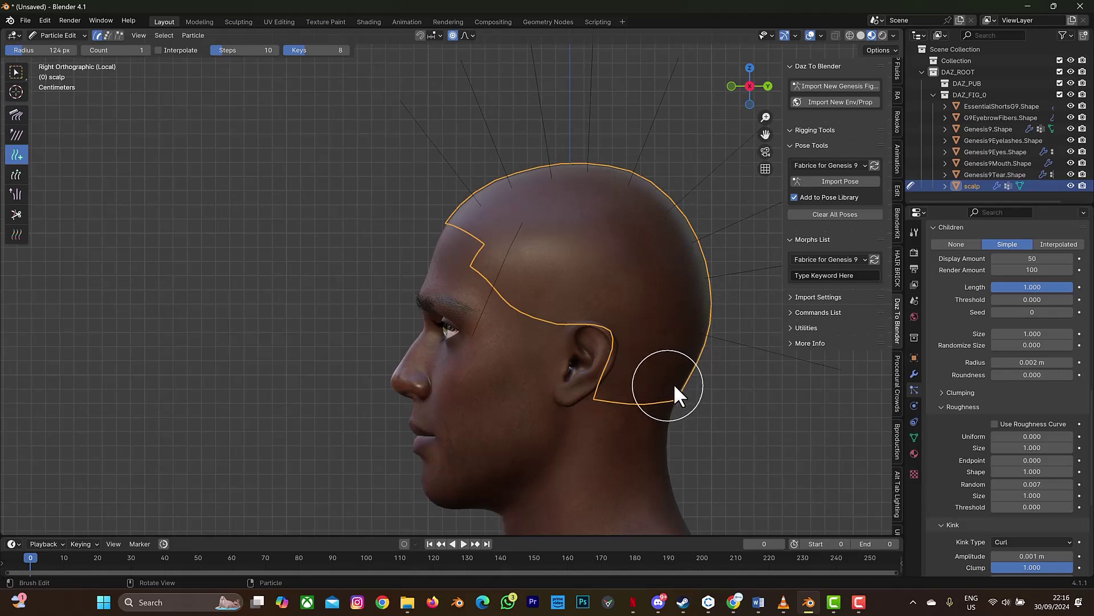
# Step: Add a second row of strands just inside the first, from the nape up over the crown to the temple
pyautogui.click(640, 387)
pyautogui.click(684, 354)
pyautogui.click(679, 297)
pyautogui.click(661, 243)
pyautogui.click(627, 227)
pyautogui.click(599, 209)
pyautogui.click(564, 200)
pyautogui.click(523, 215)
pyautogui.click(505, 228)
# Step: Fill the remaining side of the scalp above and in front of the ear with further single strands
pyautogui.click(547, 246)
pyautogui.click(570, 222)
pyautogui.click(599, 234)
pyautogui.click(624, 231)
pyautogui.click(650, 257)
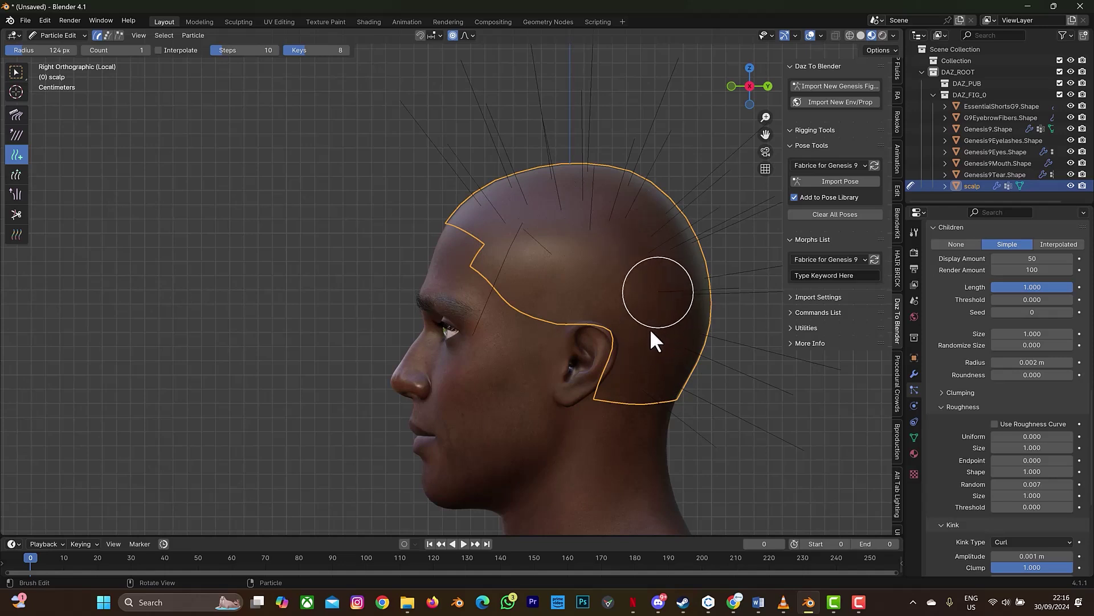
pyautogui.click(605, 285)
pyautogui.click(536, 285)
pyautogui.click(548, 289)
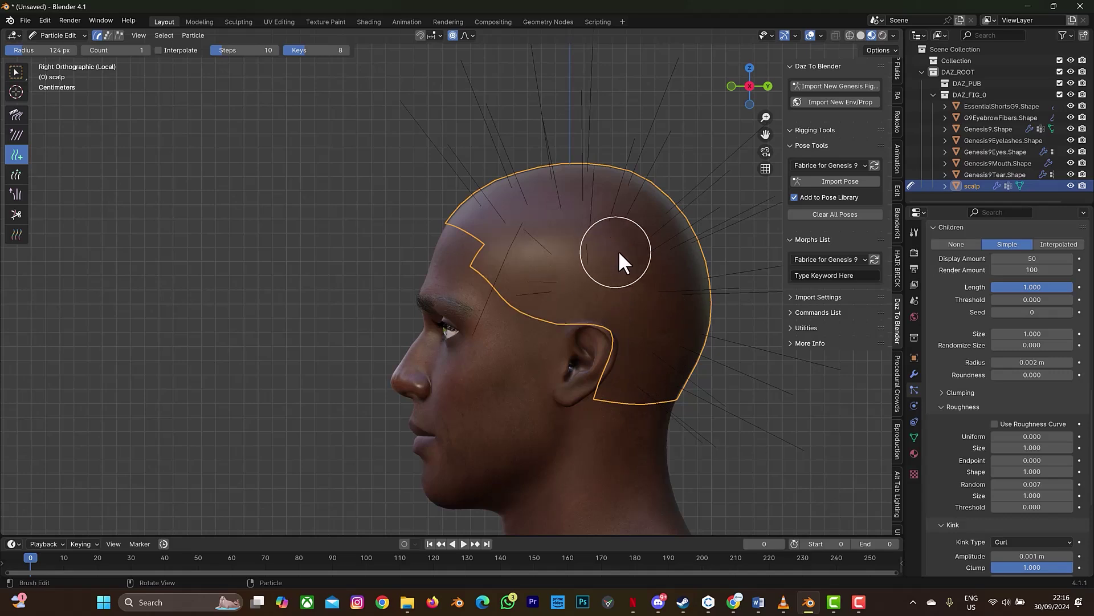
pyautogui.click(578, 305)
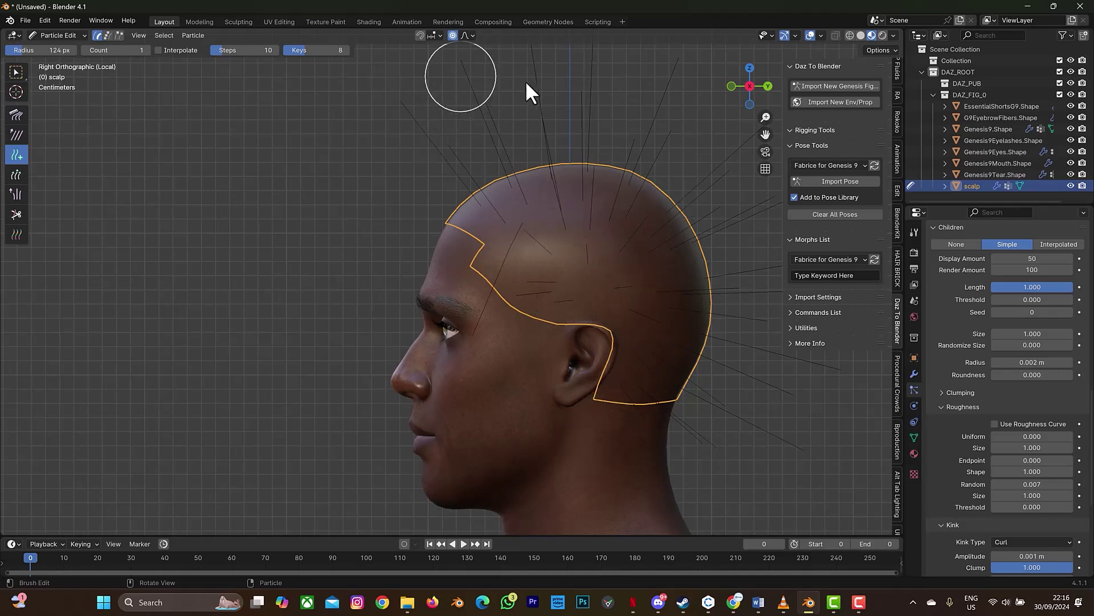
# Step: Comb the new strands down beside the face and ear from the front view
pyautogui.click(728, 88)
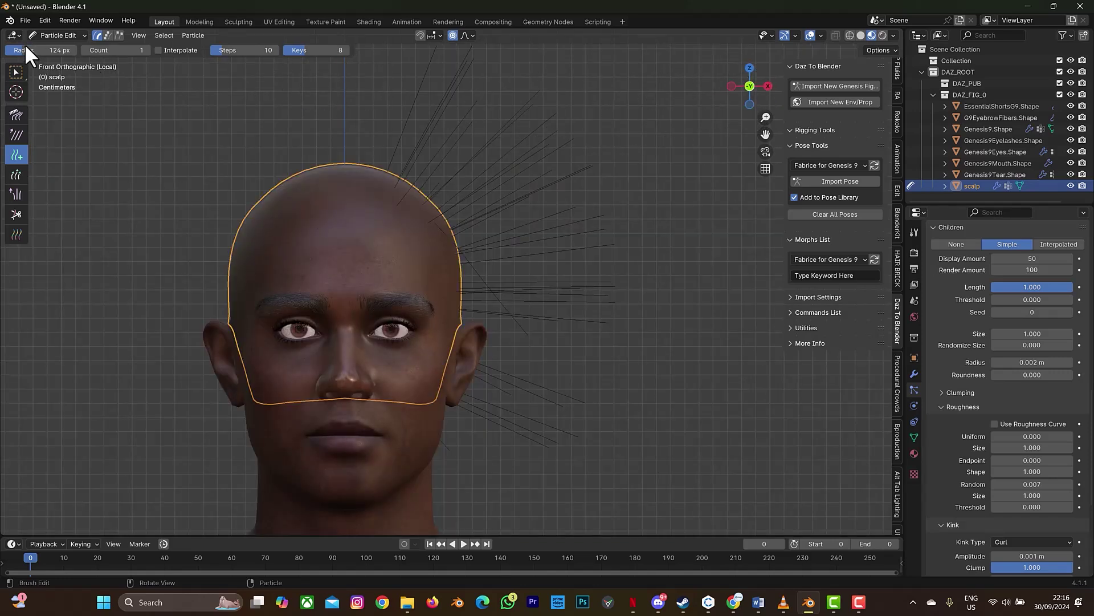
pyautogui.click(16, 114)
pyautogui.moveTo(436, 83)
pyautogui.mouseDown()
pyautogui.moveTo(545, 175)
pyautogui.moveTo(601, 281)
pyautogui.mouseUp()
pyautogui.moveTo(511, 180)
pyautogui.mouseDown()
pyautogui.moveTo(555, 289)
pyautogui.moveTo(556, 277)
pyautogui.moveTo(545, 266)
pyautogui.moveTo(549, 451)
pyautogui.moveTo(522, 460)
pyautogui.mouseUp()
pyautogui.moveTo(572, 302)
pyautogui.mouseDown()
pyautogui.moveTo(489, 438)
pyautogui.moveTo(516, 523)
pyautogui.mouseUp()
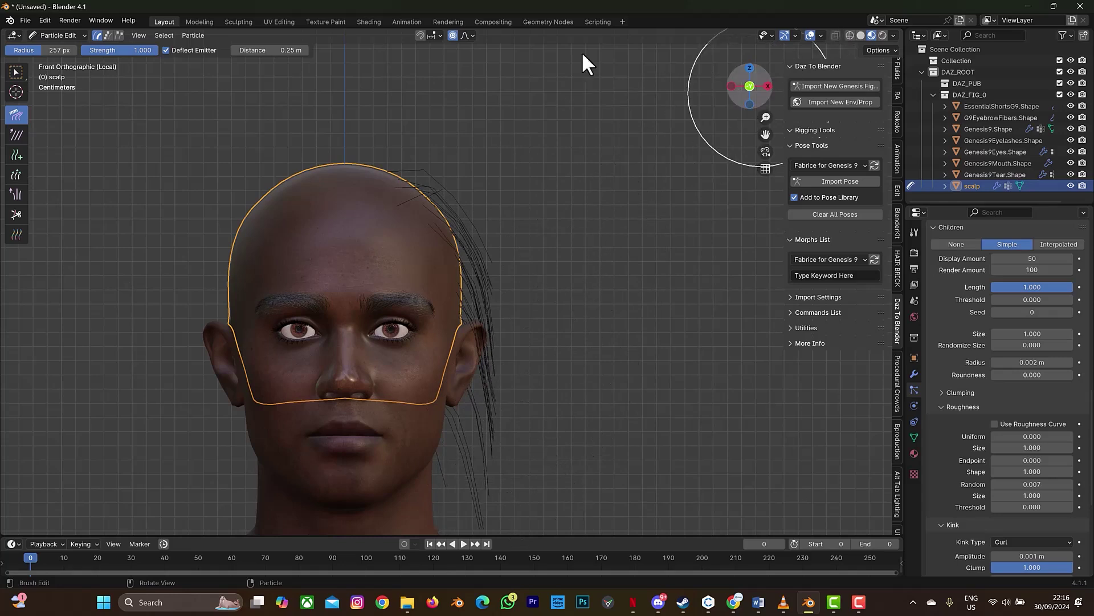
# Step: Switch to Object Mode and examine the hair with its curly children from the side and behind
pyautogui.click(46, 34)
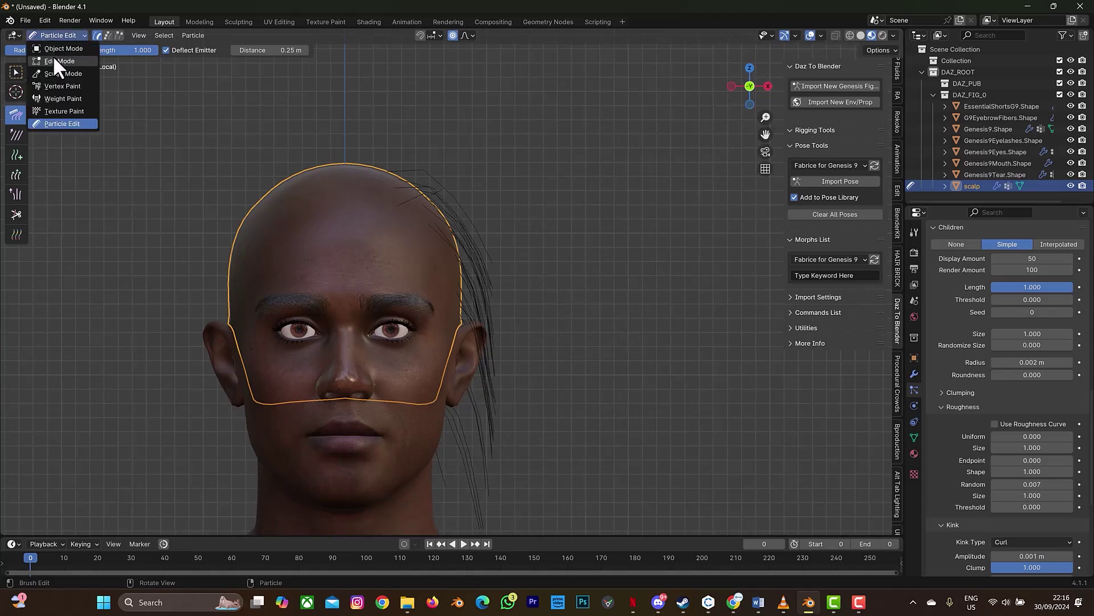
pyautogui.click(59, 49)
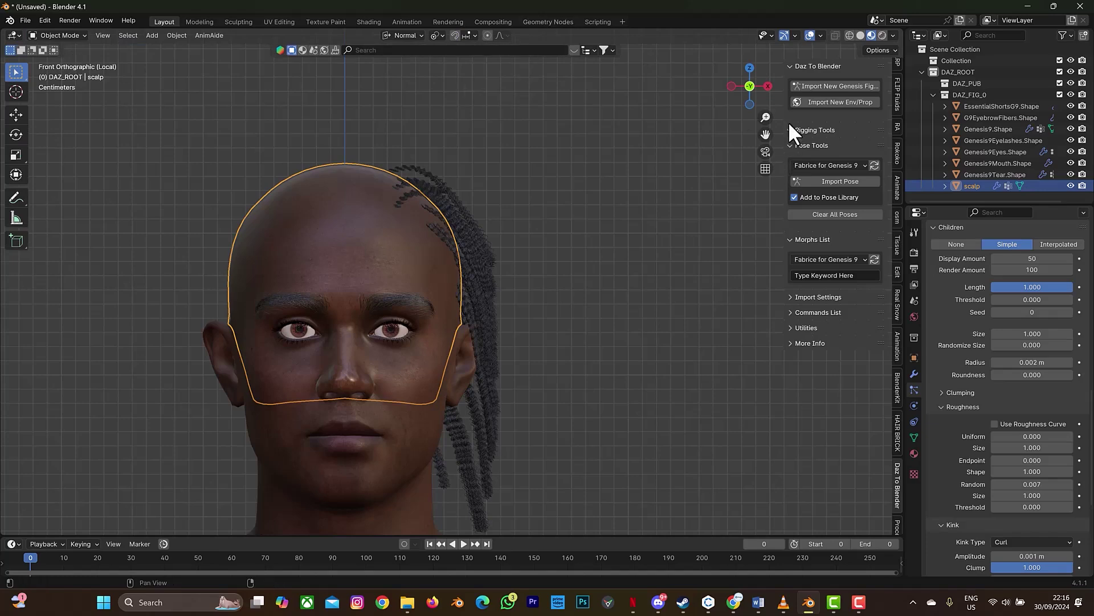
pyautogui.moveTo(768, 84); pyautogui.dragTo(364, 96)
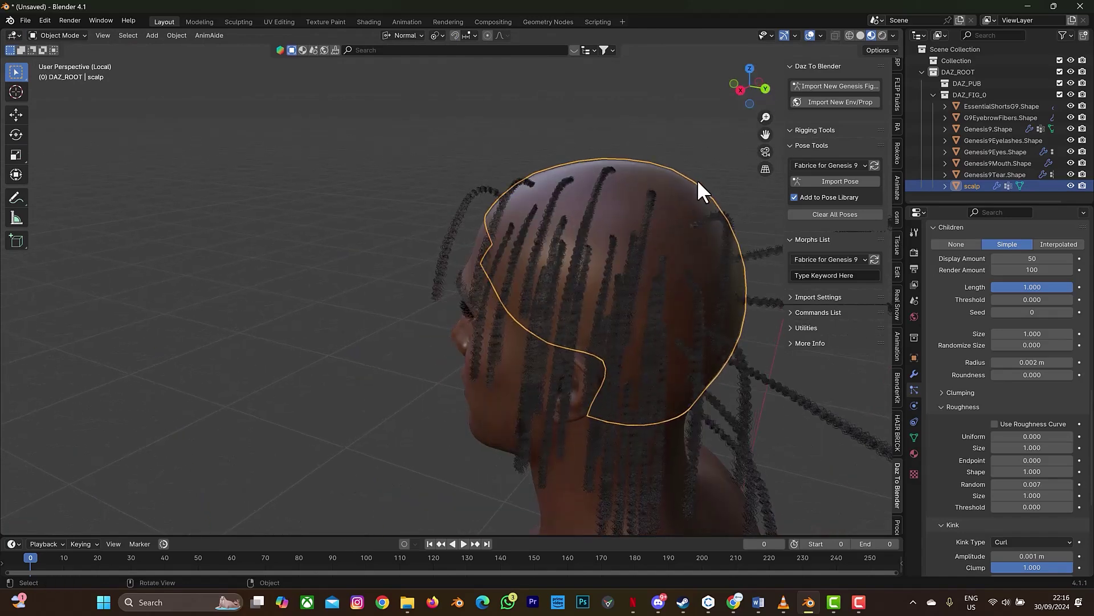
pyautogui.scroll(-3, 686, 163)
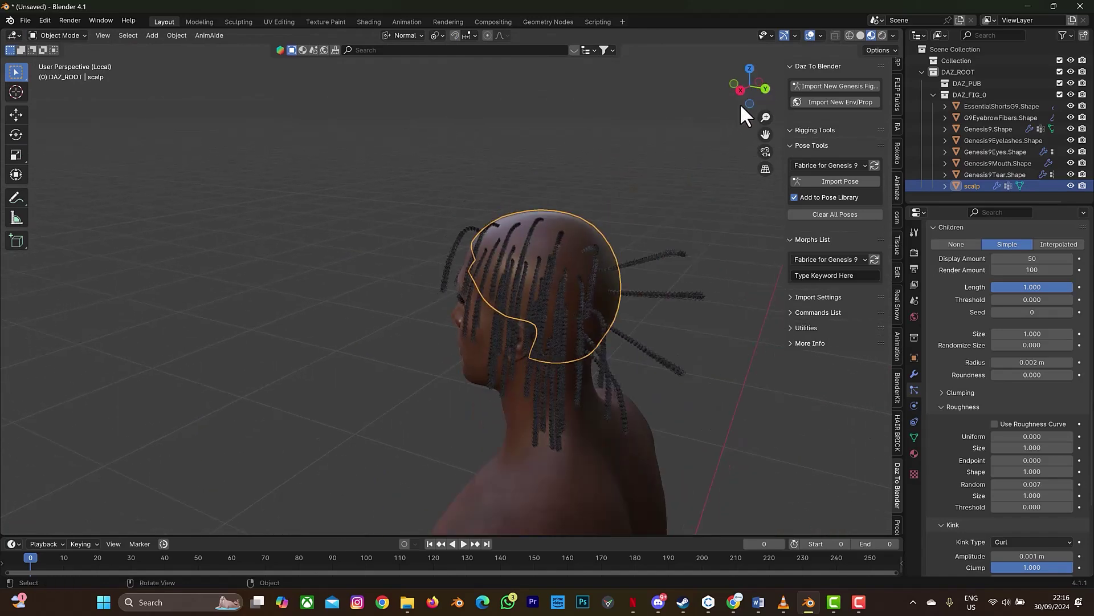
pyautogui.moveTo(751, 85); pyautogui.dragTo(729, 87)
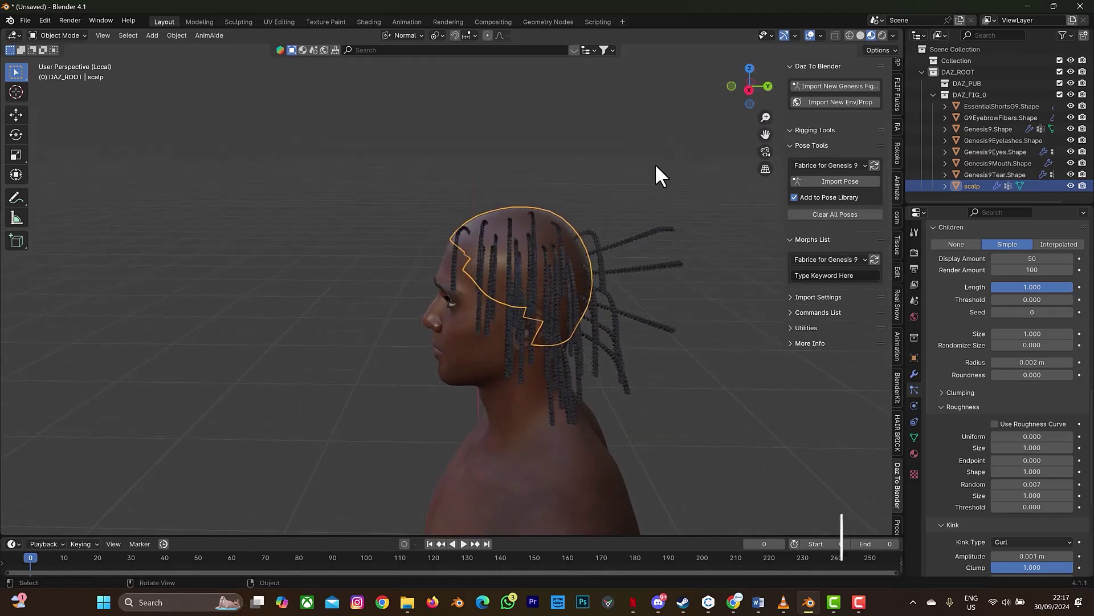
# Step: Return to Particle Edit mode, comb the strands sticking out behind the head down over the nape, and choose the Cut brush
pyautogui.click(54, 34)
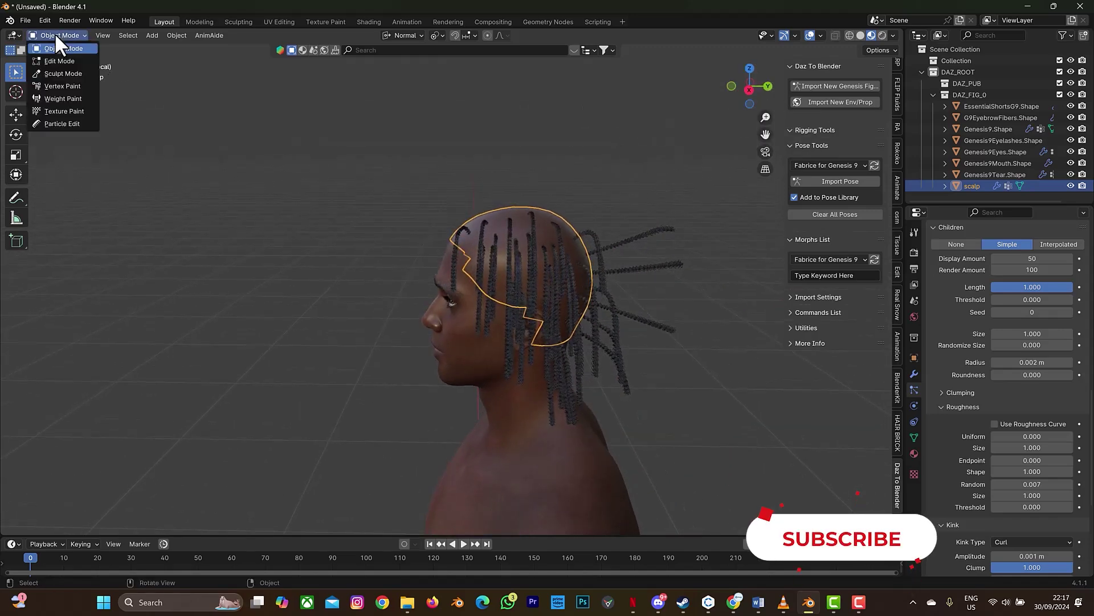
pyautogui.click(70, 118)
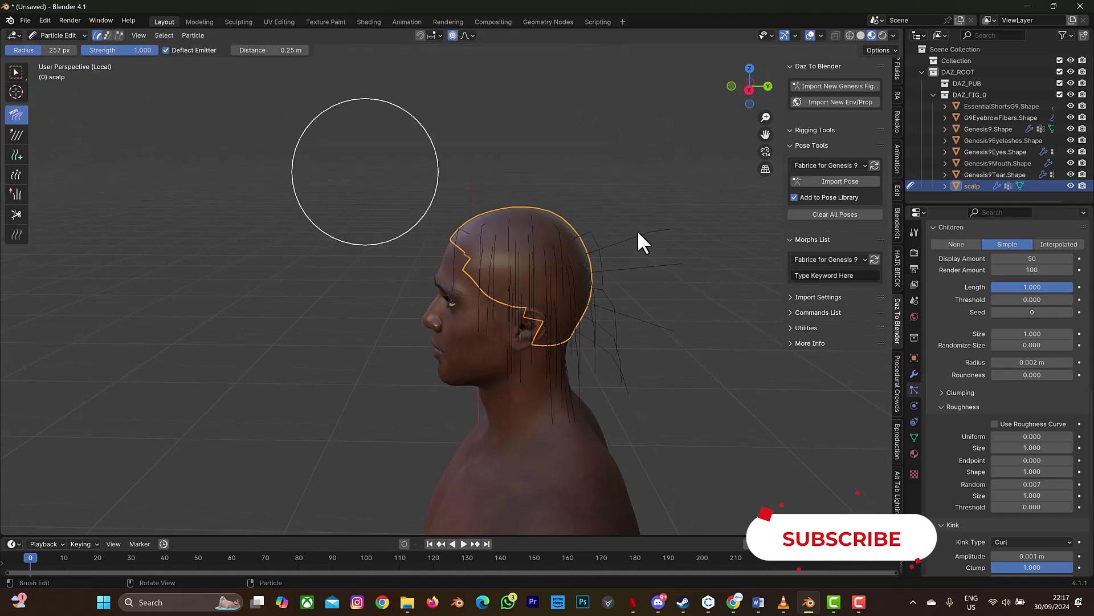
pyautogui.moveTo(628, 223)
pyautogui.mouseDown()
pyautogui.moveTo(658, 311)
pyautogui.moveTo(648, 292)
pyautogui.moveTo(640, 381)
pyautogui.moveTo(612, 419)
pyautogui.moveTo(575, 418)
pyautogui.mouseUp()
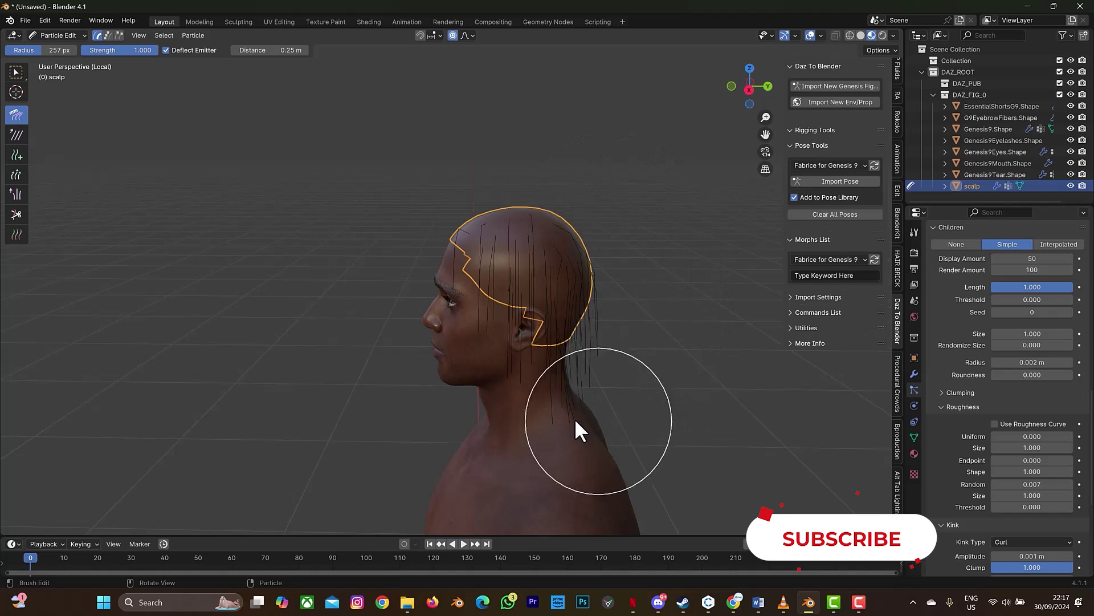
pyautogui.click(16, 212)
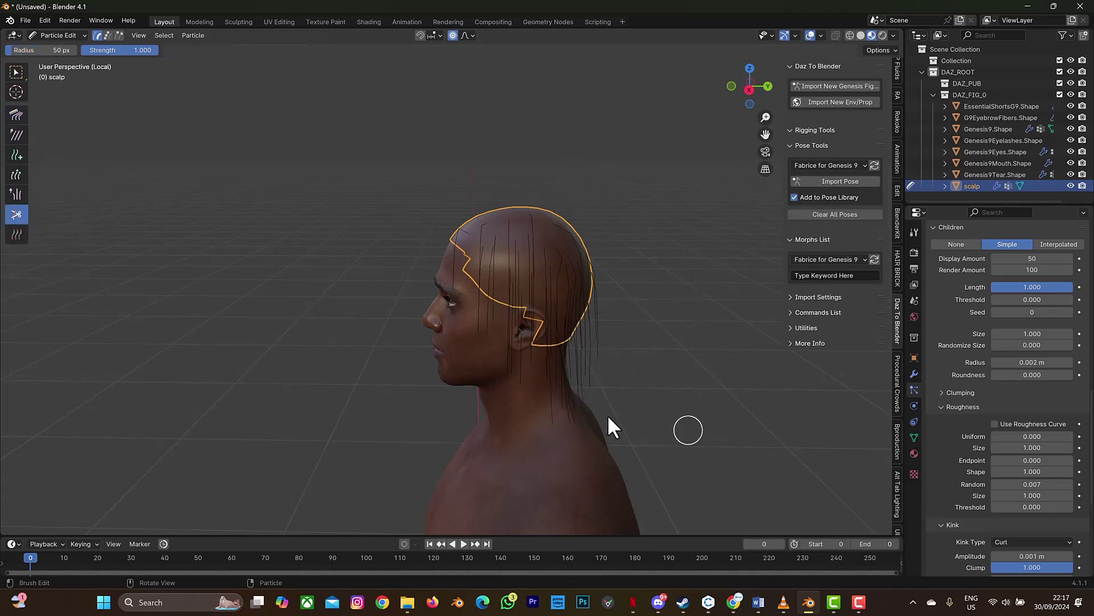
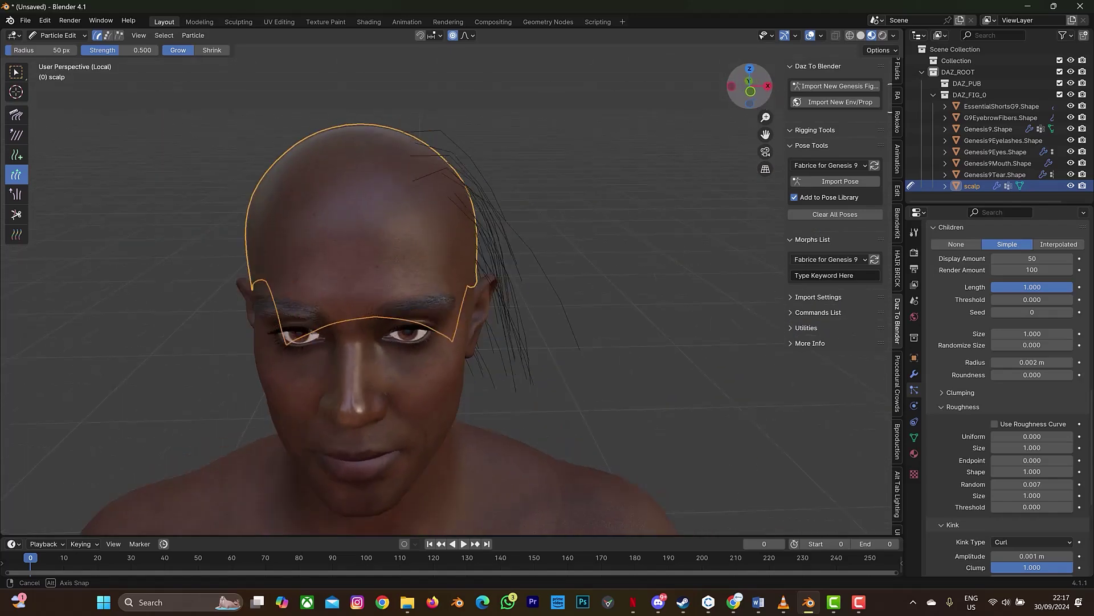
# Step: Comb the strands that stand away from the side of the head closer to the ear and cheek
pyautogui.click(16, 115)
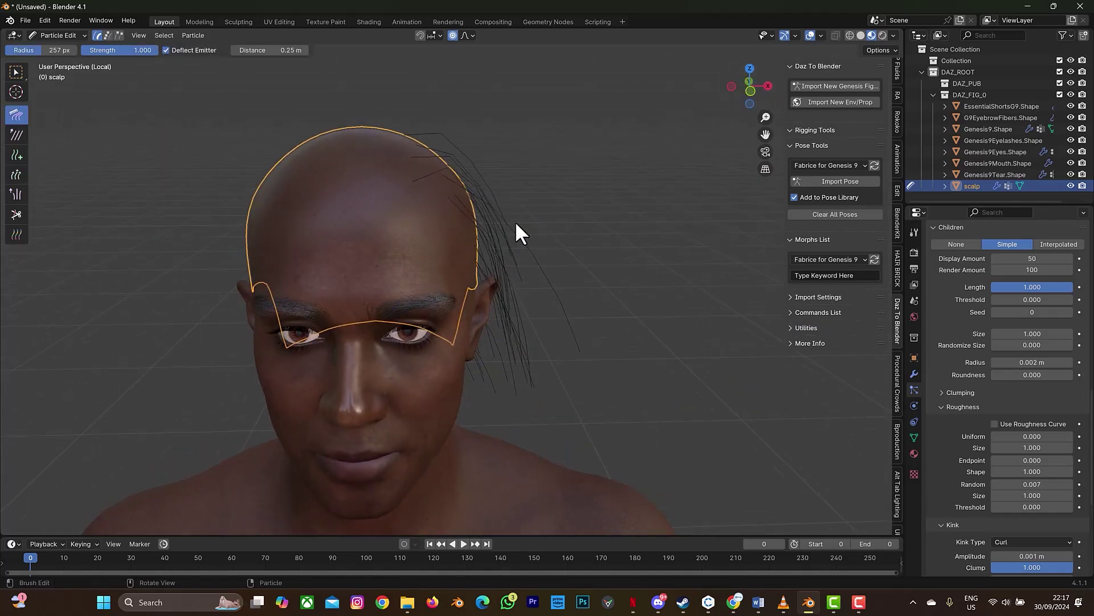
pyautogui.moveTo(501, 191)
pyautogui.mouseDown()
pyautogui.moveTo(551, 370)
pyautogui.moveTo(546, 424)
pyautogui.moveTo(538, 432)
pyautogui.moveTo(527, 404)
pyautogui.moveTo(525, 426)
pyautogui.mouseUp()
# Step: Add single hair strands across the opposite, still bare side of the scalp from the left view
pyautogui.moveTo(742, 96); pyautogui.dragTo(732, 90)
pyautogui.click(731, 91)
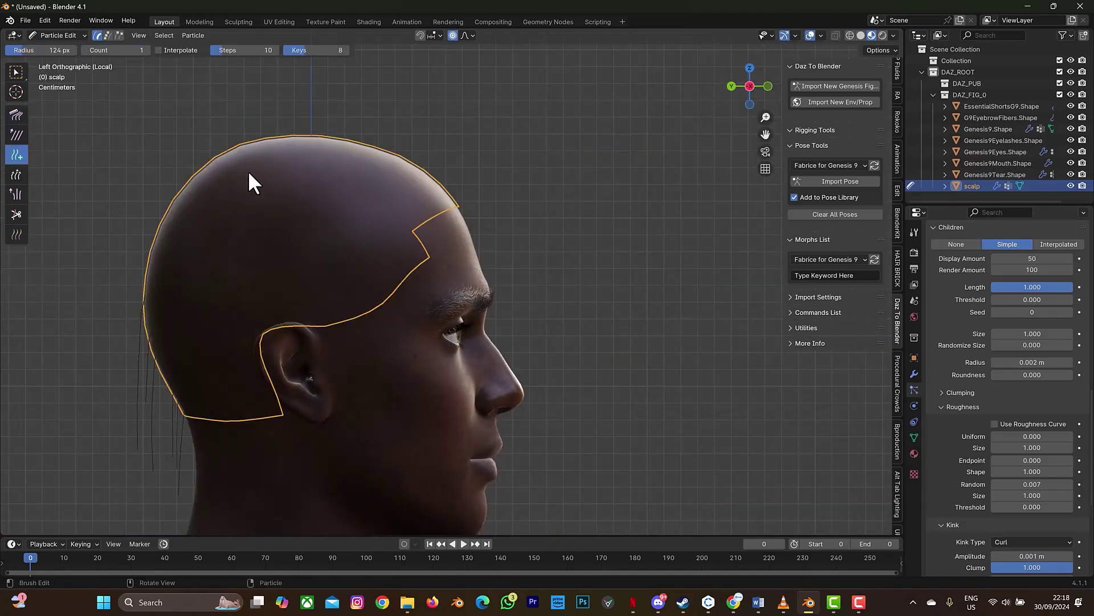
pyautogui.click(16, 154)
pyautogui.moveTo(343, 180)
pyautogui.mouseDown()
pyautogui.moveTo(399, 240)
pyautogui.moveTo(363, 240)
pyautogui.moveTo(308, 194)
pyautogui.moveTo(229, 213)
pyautogui.moveTo(195, 370)
pyautogui.moveTo(221, 387)
pyautogui.moveTo(253, 264)
pyautogui.moveTo(321, 226)
pyautogui.moveTo(395, 260)
pyautogui.moveTo(250, 298)
pyautogui.moveTo(330, 280)
pyautogui.moveTo(310, 179)
pyautogui.moveTo(284, 155)
pyautogui.moveTo(443, 159)
pyautogui.mouseUp()
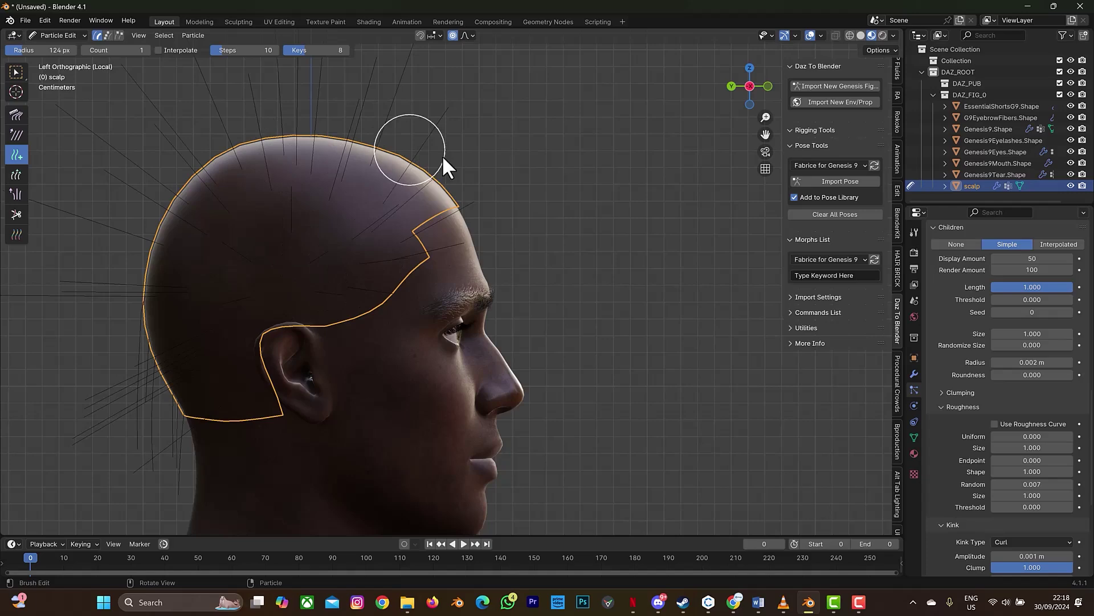
# Step: Comb the newly added strands on the opposite side down beside the ear
pyautogui.click(768, 86)
pyautogui.click(16, 115)
pyautogui.scroll(-2, 345, 190)
pyautogui.moveTo(344, 190); pyautogui.dragTo(292, 405)
# Step: Add hair strands along the top middle of the scalp, between the two combed sides
pyautogui.moveTo(750, 91); pyautogui.dragTo(713, 131)
pyautogui.hotkey('shift', 'space')
pyautogui.moveTo(397, 188)
pyautogui.mouseDown()
pyautogui.moveTo(414, 214)
pyautogui.moveTo(391, 185)
pyautogui.moveTo(380, 246)
pyautogui.moveTo(407, 219)
pyautogui.moveTo(390, 230)
pyautogui.moveTo(386, 194)
pyautogui.moveTo(390, 245)
pyautogui.mouseUp()
# Step: Comb the upright strands on top of the head down to both sides
pyautogui.click(752, 95)
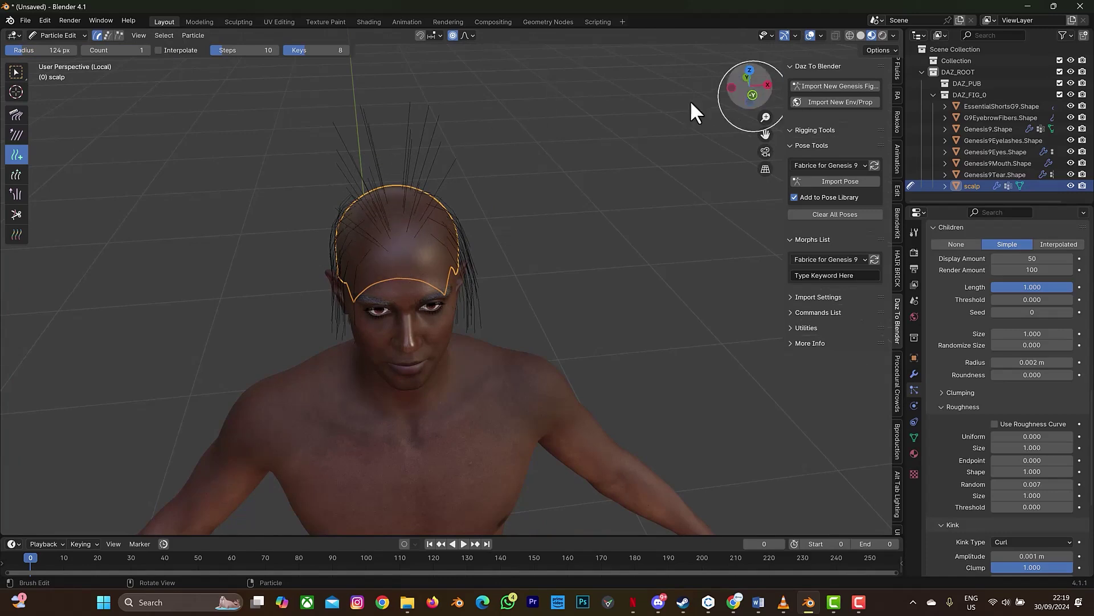
pyautogui.click(16, 114)
pyautogui.moveTo(272, 321)
pyautogui.mouseDown()
pyautogui.moveTo(485, 242)
pyautogui.moveTo(467, 175)
pyautogui.moveTo(519, 188)
pyautogui.moveTo(567, 369)
pyautogui.mouseUp()
pyautogui.moveTo(567, 369)
pyautogui.mouseDown(button='middle')
pyautogui.moveTo(53, 98)
pyautogui.moveTo(432, 272)
pyautogui.moveTo(497, 408)
pyautogui.moveTo(657, 100)
pyautogui.moveTo(589, 142)
pyautogui.mouseUp(button='middle')
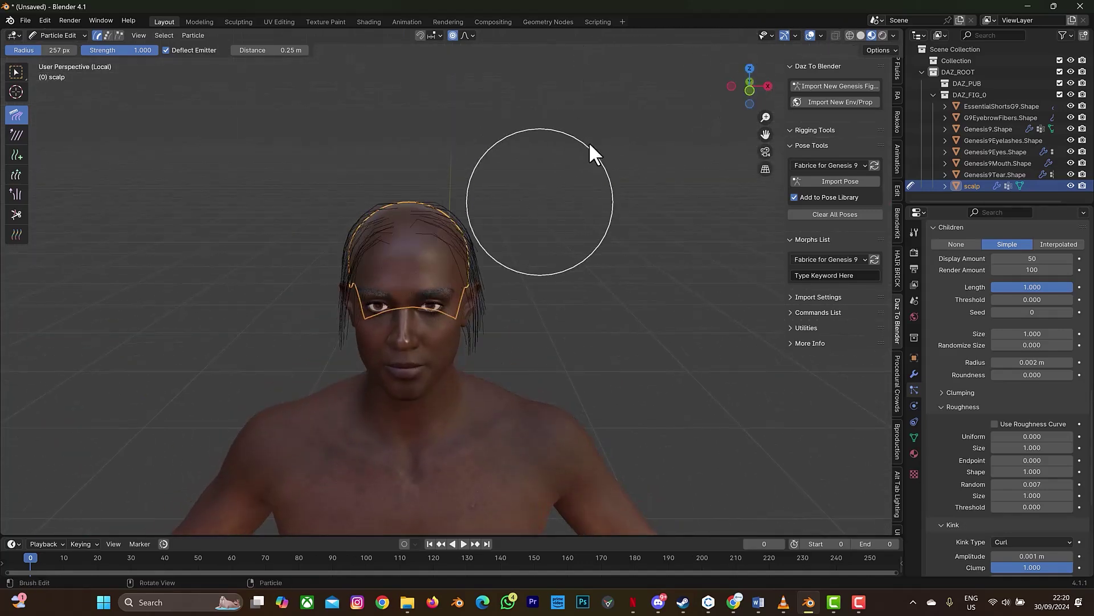
# Step: Add hair strands down the bare middle of the back of the head
pyautogui.moveTo(747, 81); pyautogui.dragTo(426, 196)
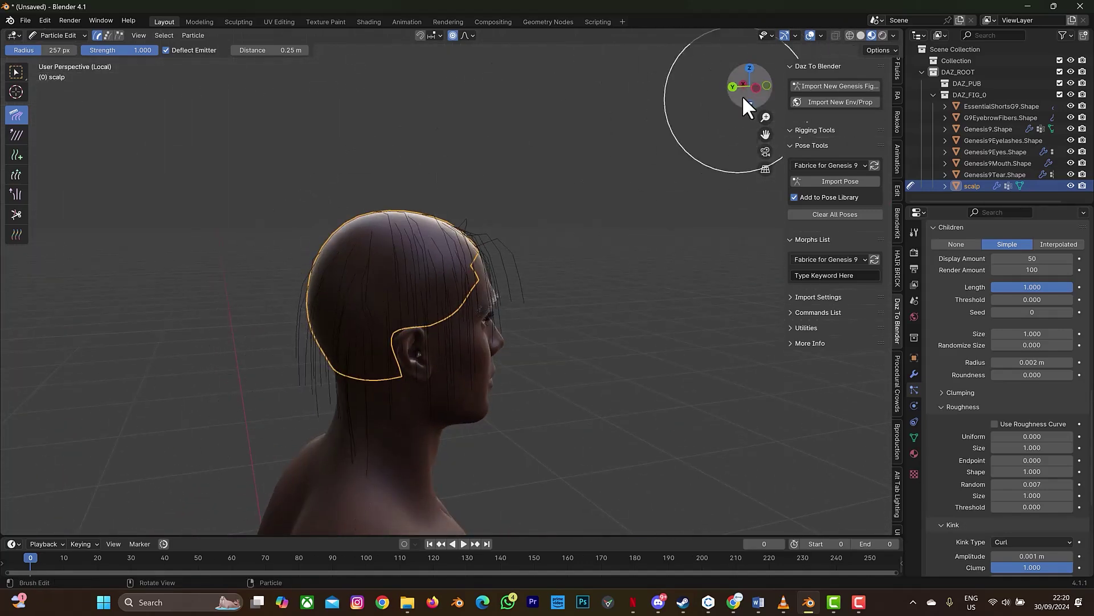
pyautogui.moveTo(745, 98); pyautogui.dragTo(282, 84)
pyautogui.click(16, 154)
pyautogui.click(489, 204)
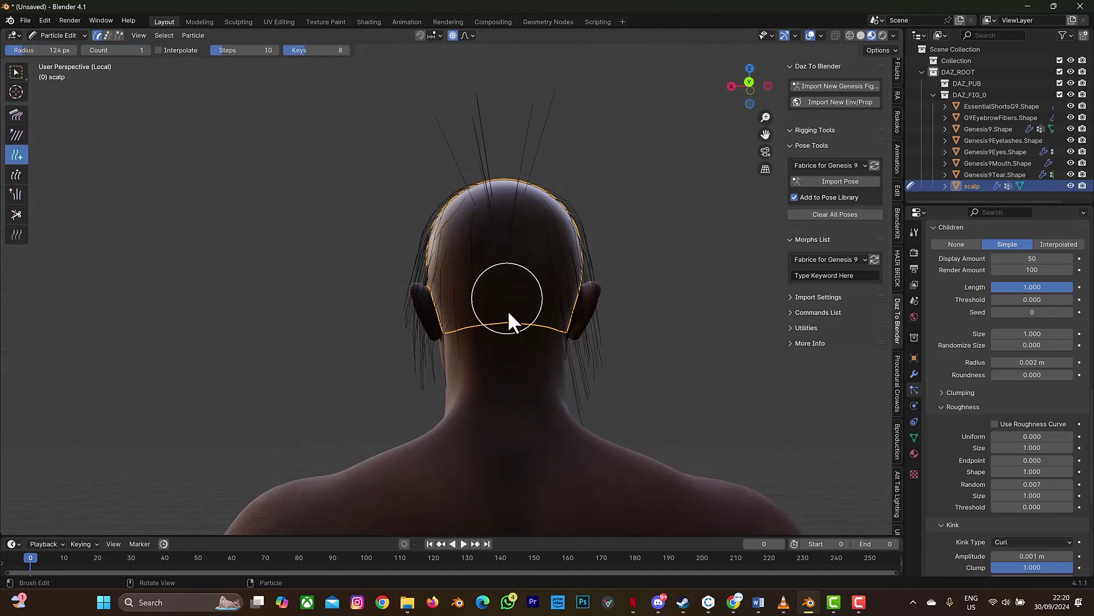
# Step: Comb the new strands at the back of the head down toward the neck
pyautogui.moveTo(749, 87); pyautogui.dragTo(643, 118)
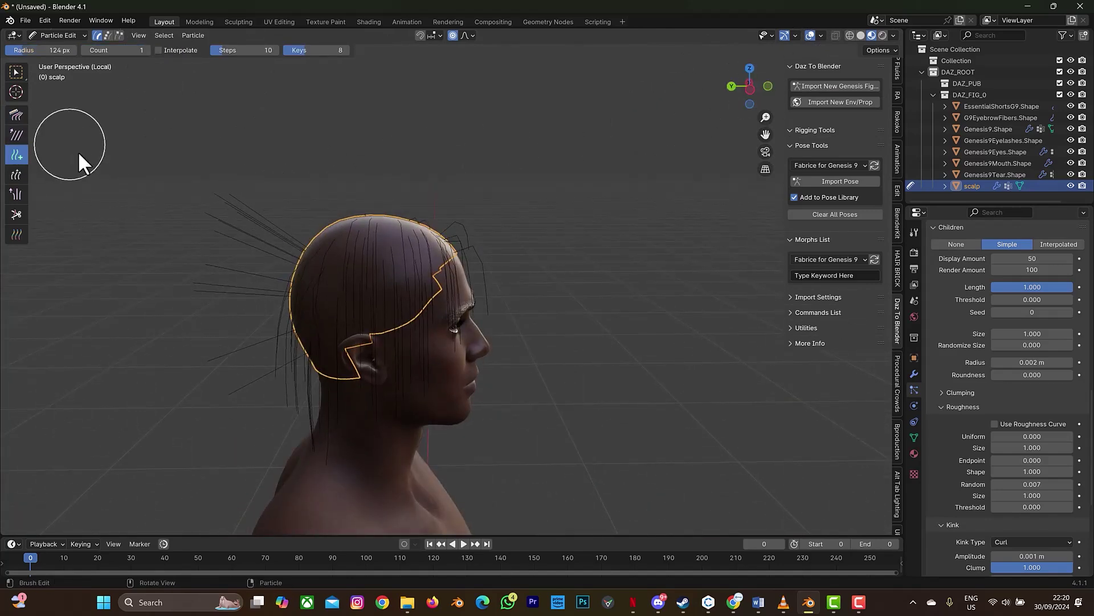
pyautogui.click(16, 114)
pyautogui.moveTo(268, 235); pyautogui.dragTo(256, 394)
# Step: Switch to Object Mode and inspect the finished hair coverage close up from both sides
pyautogui.moveTo(634, 131); pyautogui.dragTo(517, 164, button='middle')
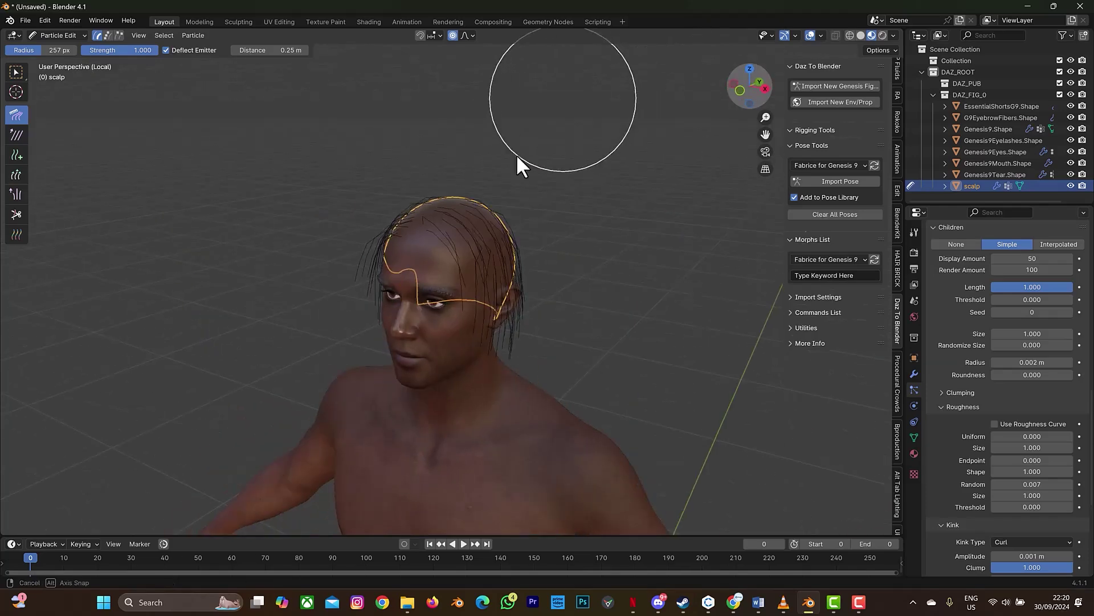
pyautogui.moveTo(768, 81)
pyautogui.mouseDown()
pyautogui.moveTo(667, 98)
pyautogui.moveTo(749, 86)
pyautogui.mouseUp()
pyautogui.click(57, 35)
pyautogui.click(54, 48)
pyautogui.moveTo(342, 228); pyautogui.dragTo(684, 131, button='middle')
pyautogui.moveTo(750, 86); pyautogui.dragTo(735, 91)
pyautogui.scroll(4, 378, 276)
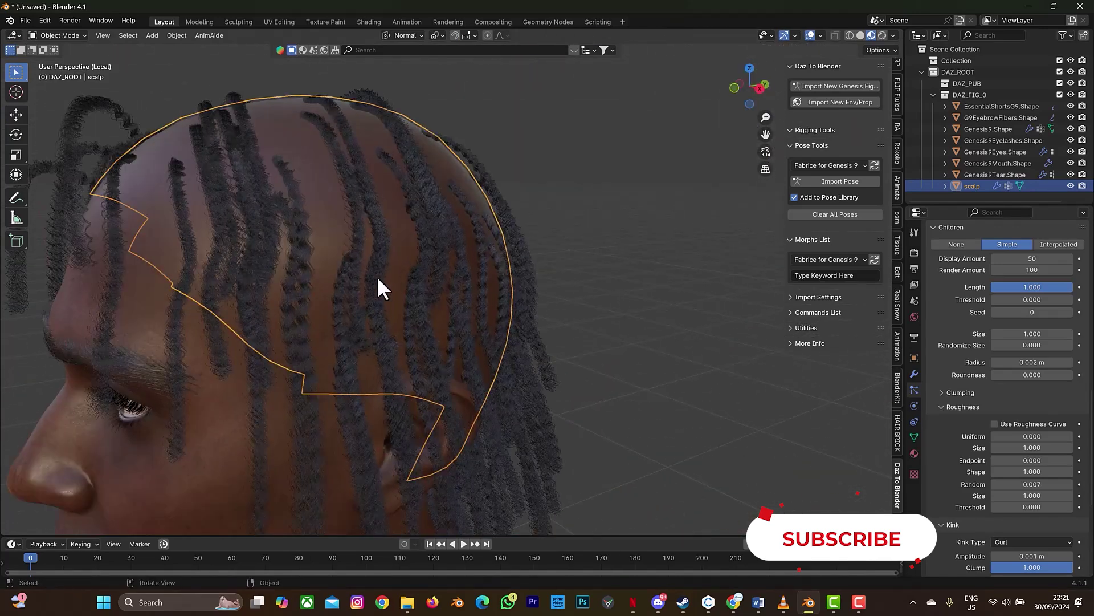
pyautogui.scroll(-3, 272, 222)
pyautogui.moveTo(271, 222); pyautogui.dragTo(369, 112, button='middle')
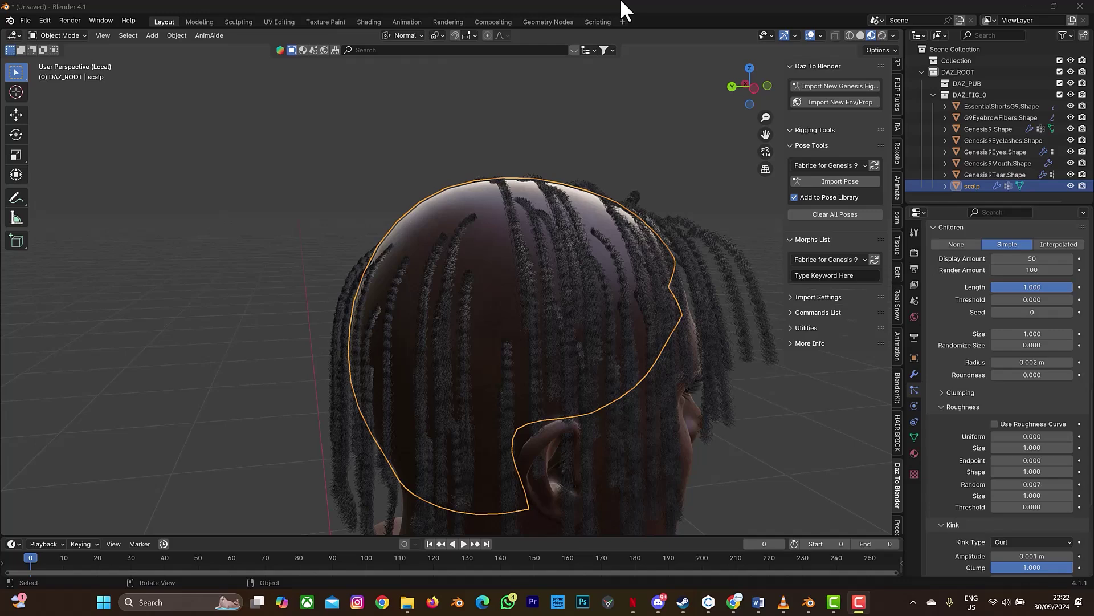
# Step: Add a second particle system to the scalp and set its type to Hair
pyautogui.click(914, 375)
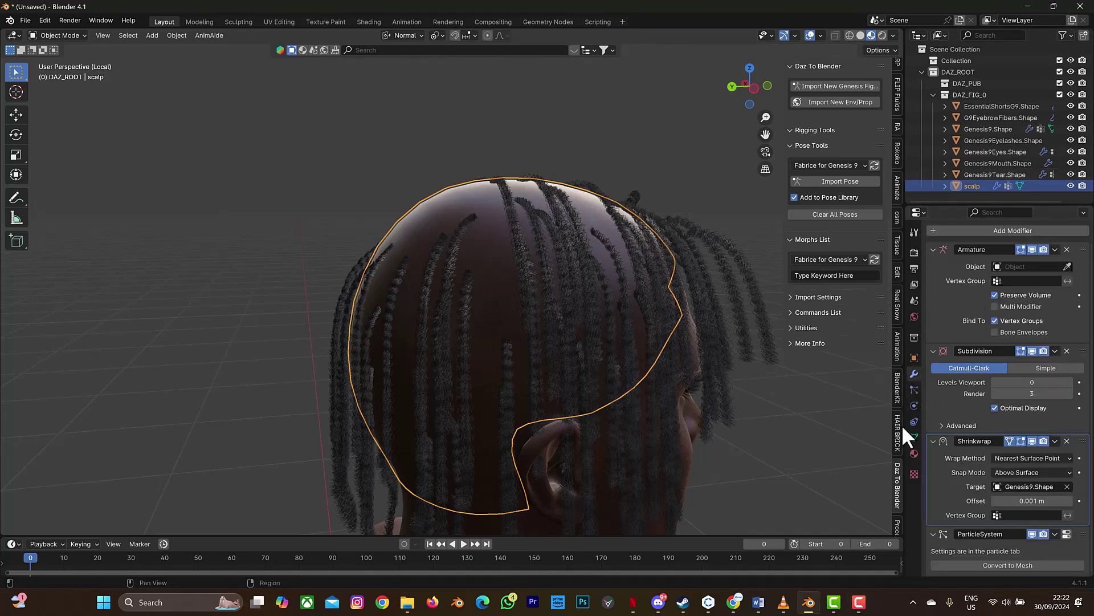
pyautogui.click(913, 390)
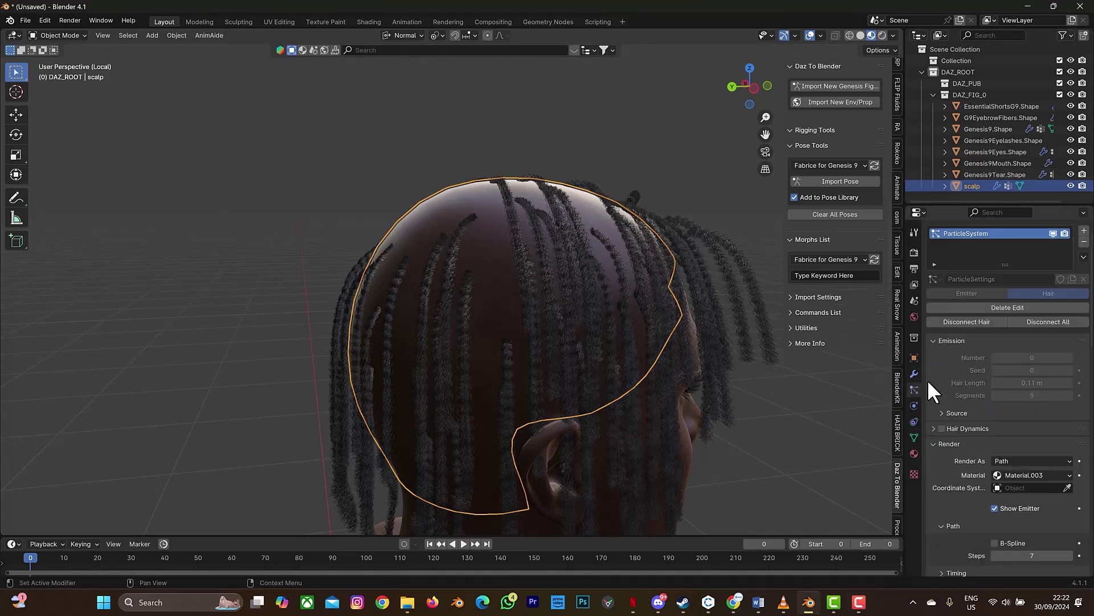
pyautogui.click(1084, 232)
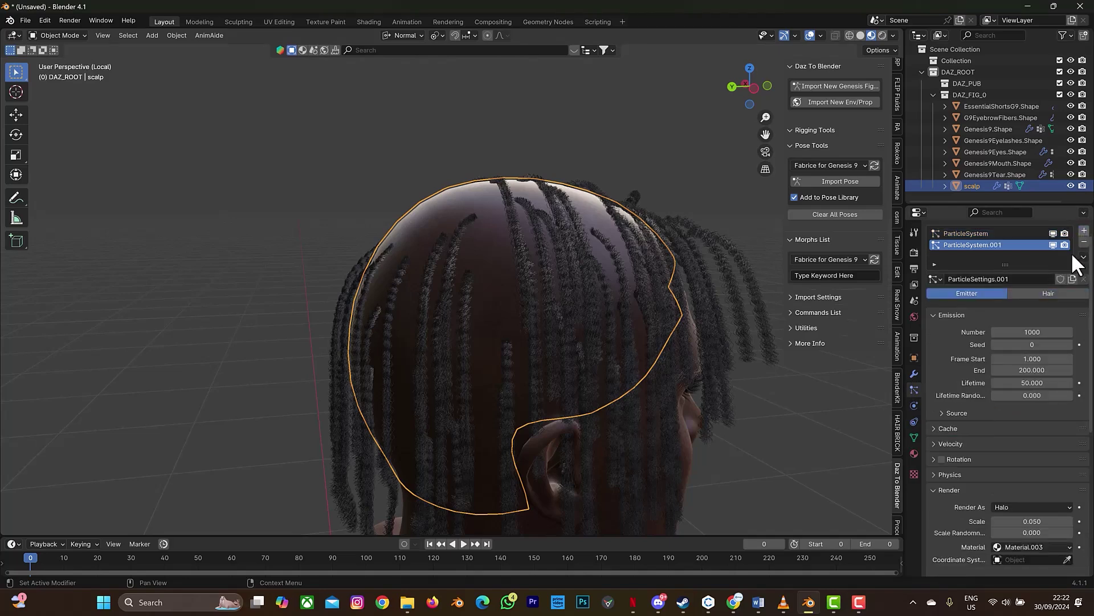
pyautogui.click(1040, 292)
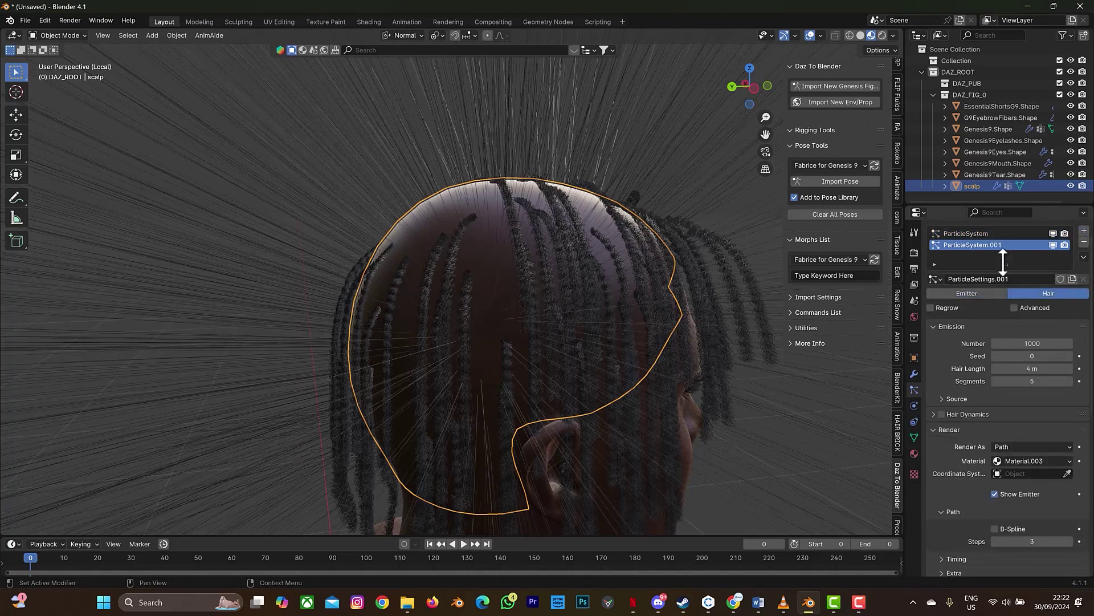
# Step: Set the new particle system's hair length to 0.4 m
pyautogui.moveTo(760, 77); pyautogui.dragTo(737, 114)
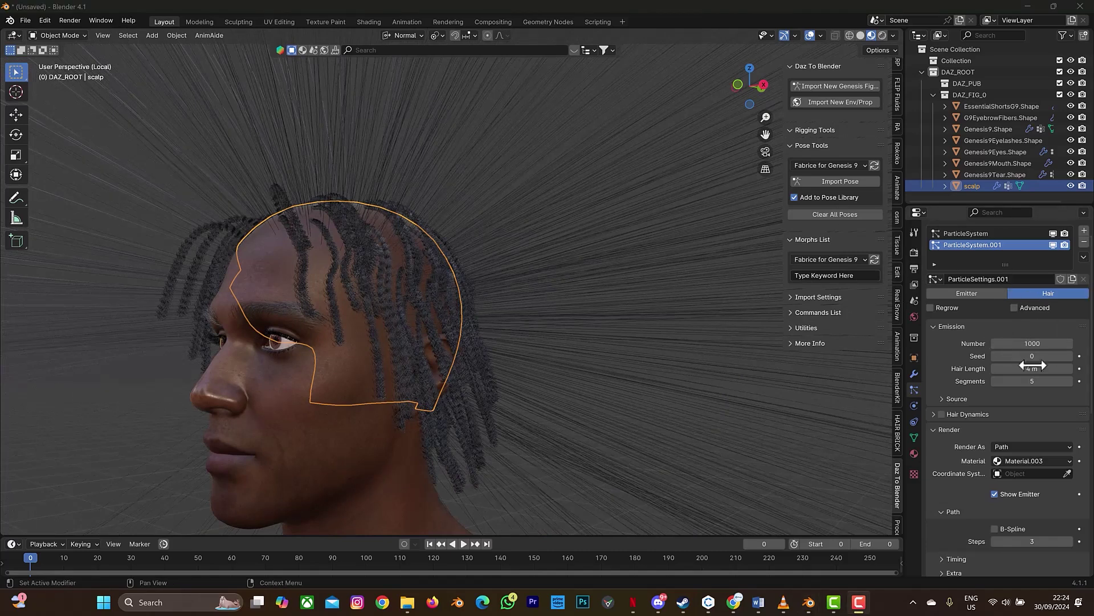
pyautogui.moveTo(1032, 365); pyautogui.dragTo(1036, 365)
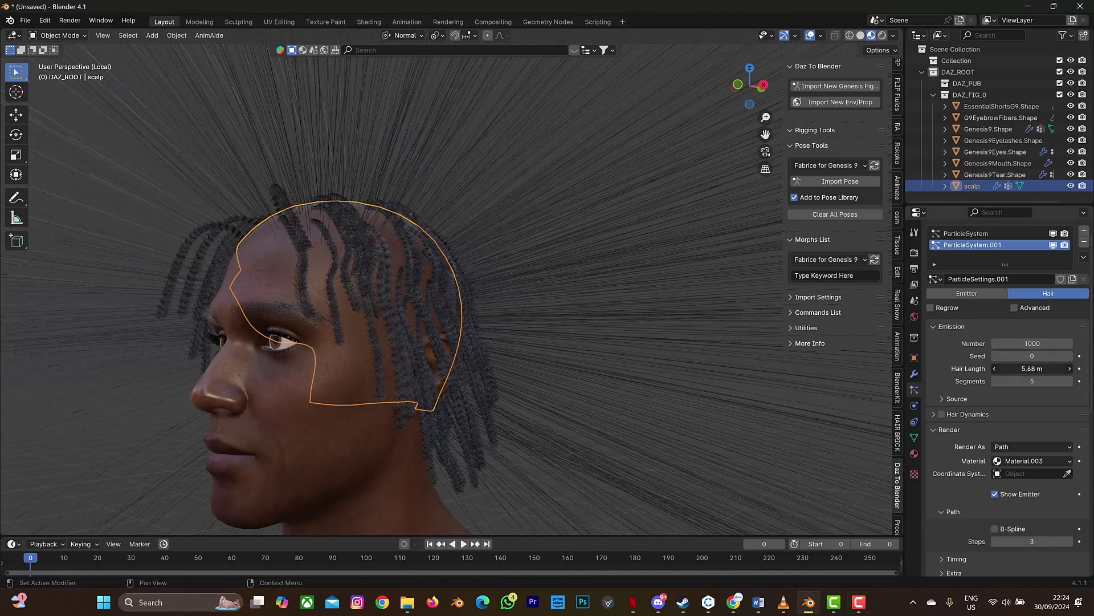
pyautogui.click(1026, 369)
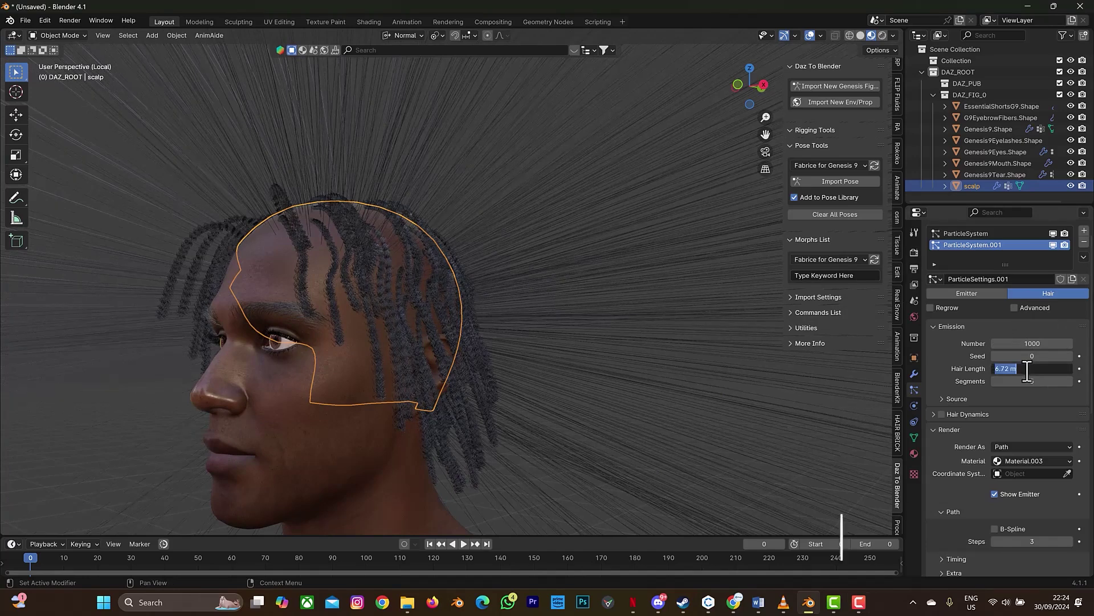
pyautogui.write('0.')
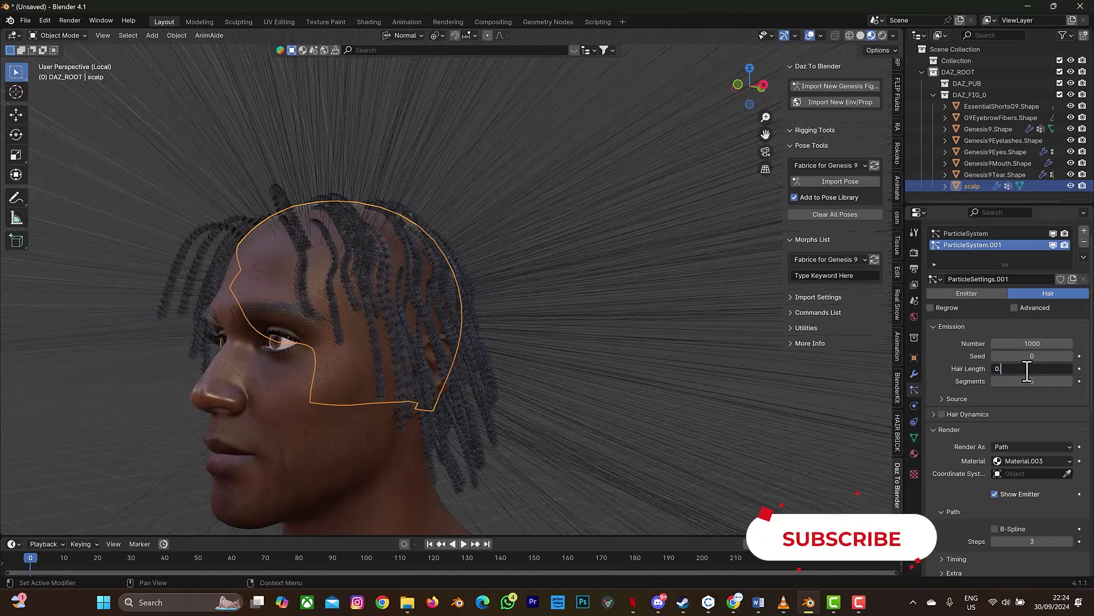
pyautogui.write('4')
pyautogui.press('Return')
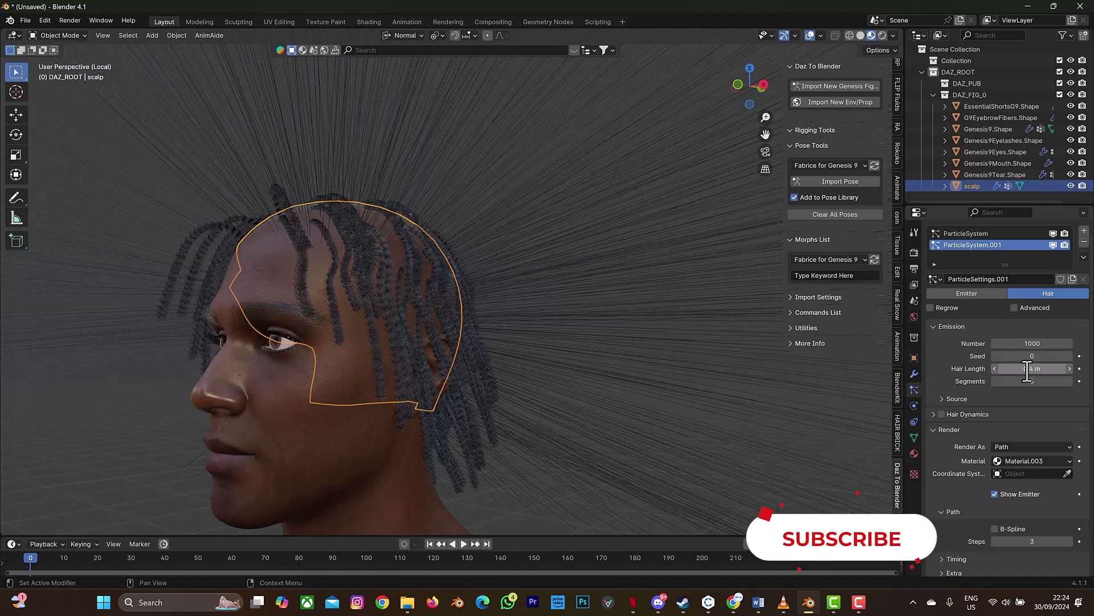
# Step: Set the new particle system's hair length to 0.004 m and inspect the short hairs on the scalp
pyautogui.click(1027, 370)
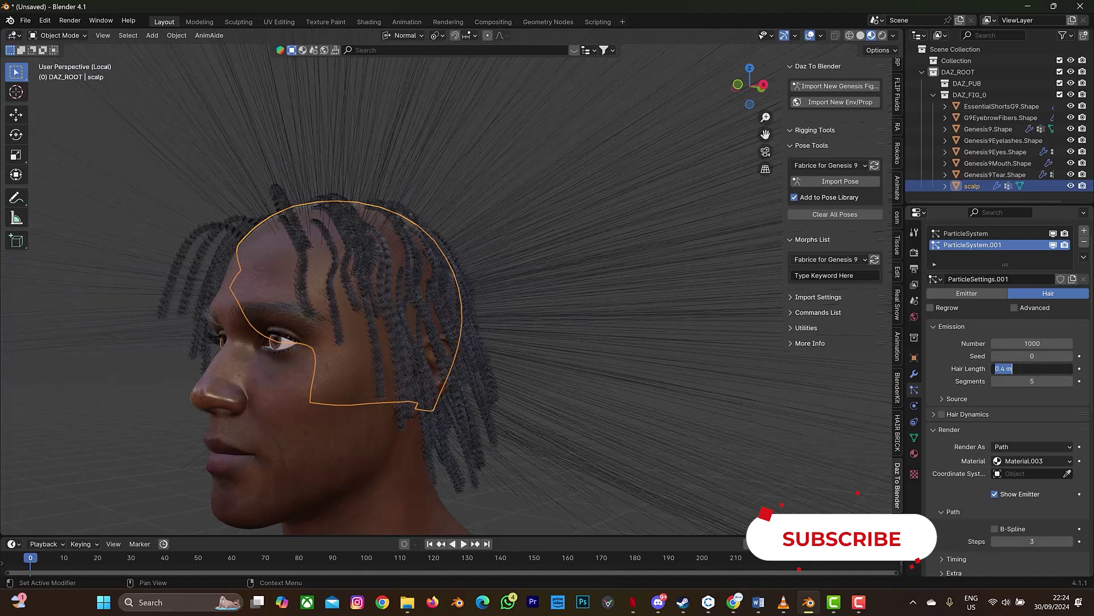
pyautogui.write('0.004')
pyautogui.press('Return')
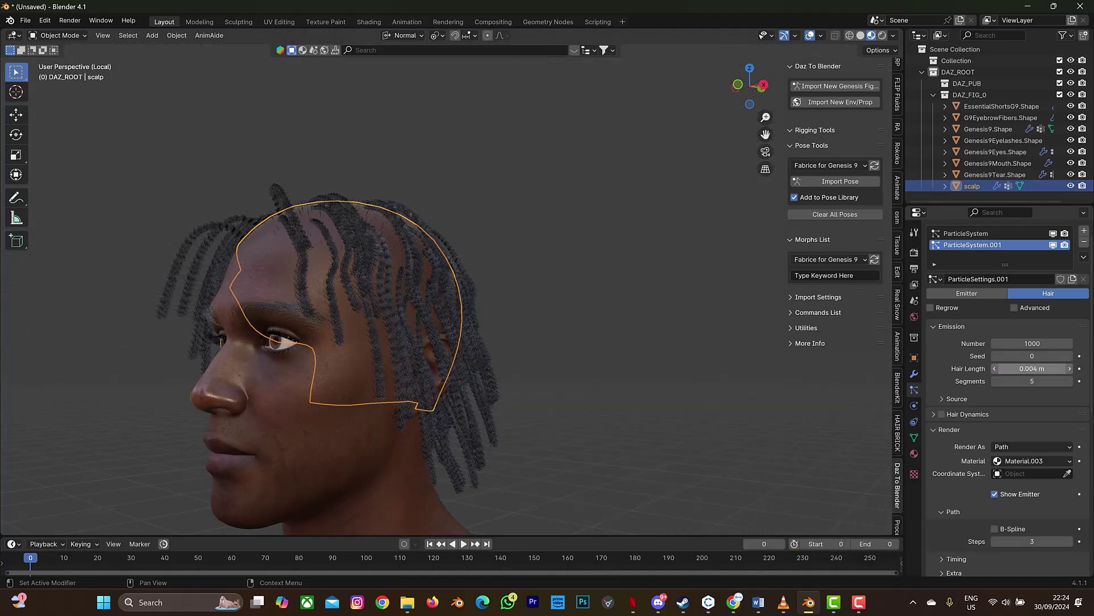
pyautogui.scroll(6, 395, 247)
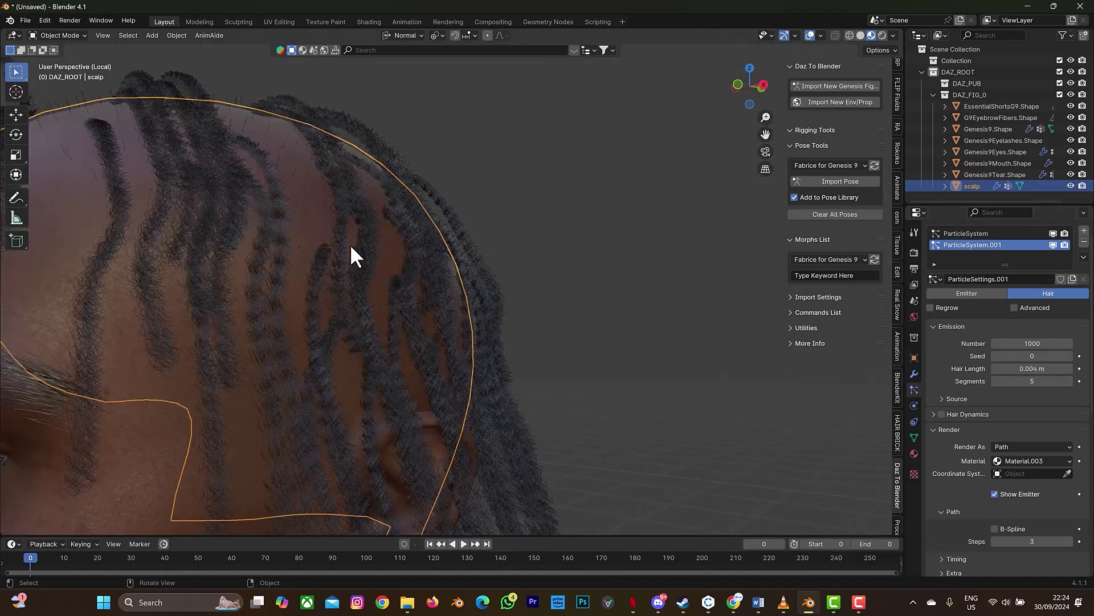
pyautogui.scroll(-4, 249, 191)
pyautogui.moveTo(254, 237); pyautogui.dragTo(295, 249, button='middle')
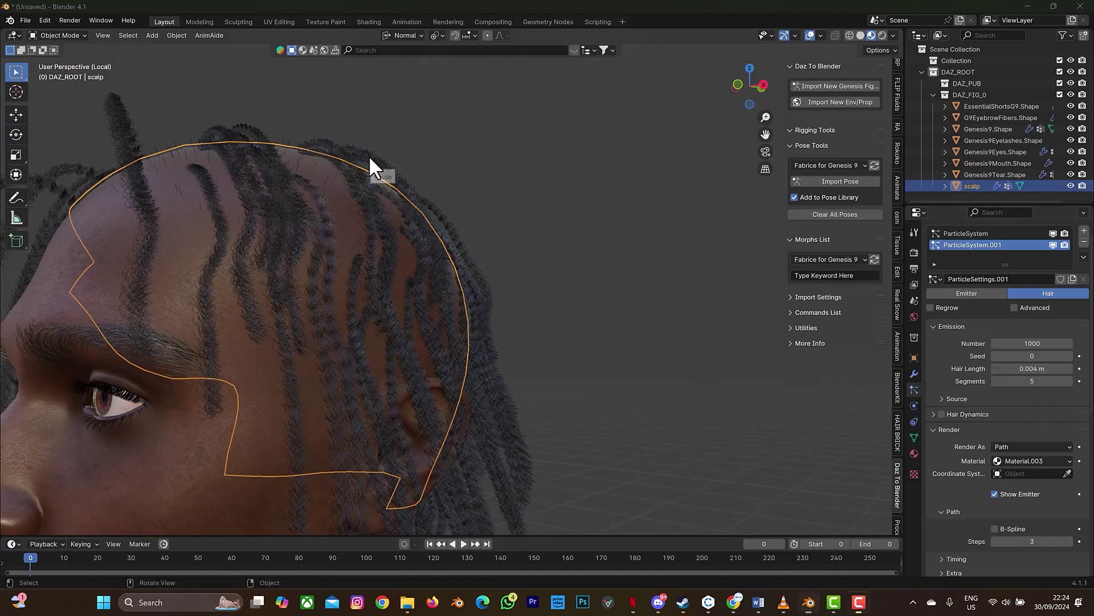
# Step: Set the viewport display strand steps of the short hair to 5
pyautogui.scroll(-2, 1026, 530)
pyautogui.click(1034, 494)
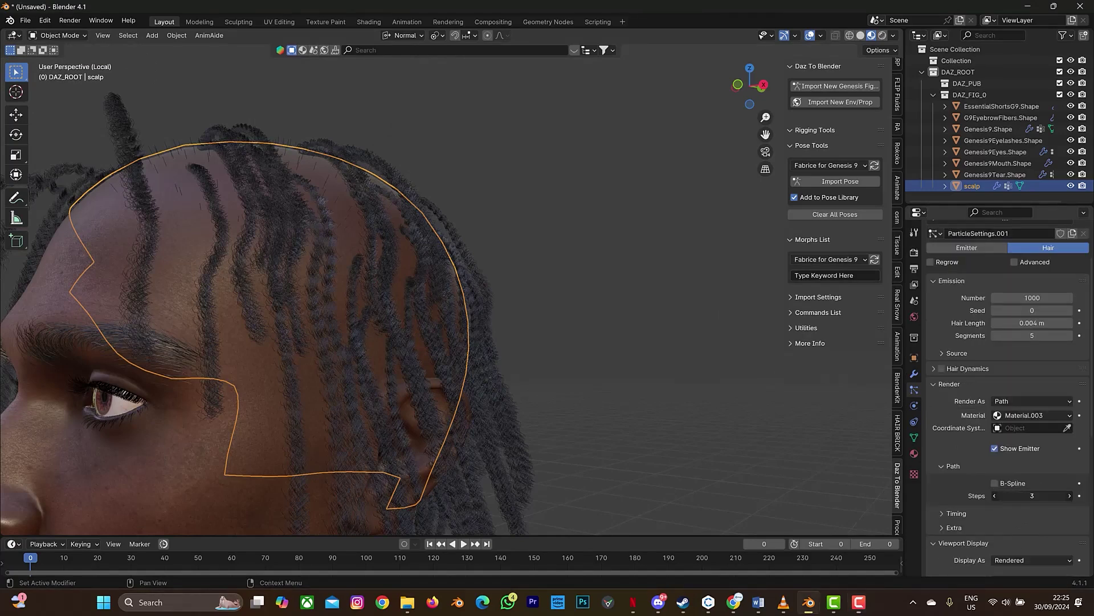
pyautogui.press('Return')
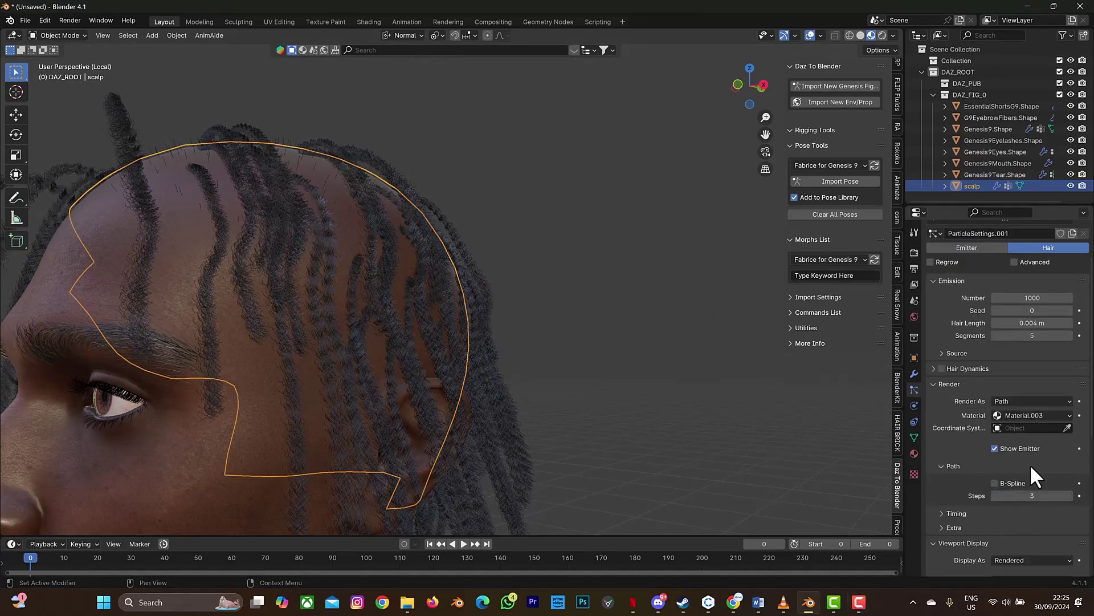
pyautogui.scroll(-3, 1034, 512)
pyautogui.scroll(-2, 1032, 526)
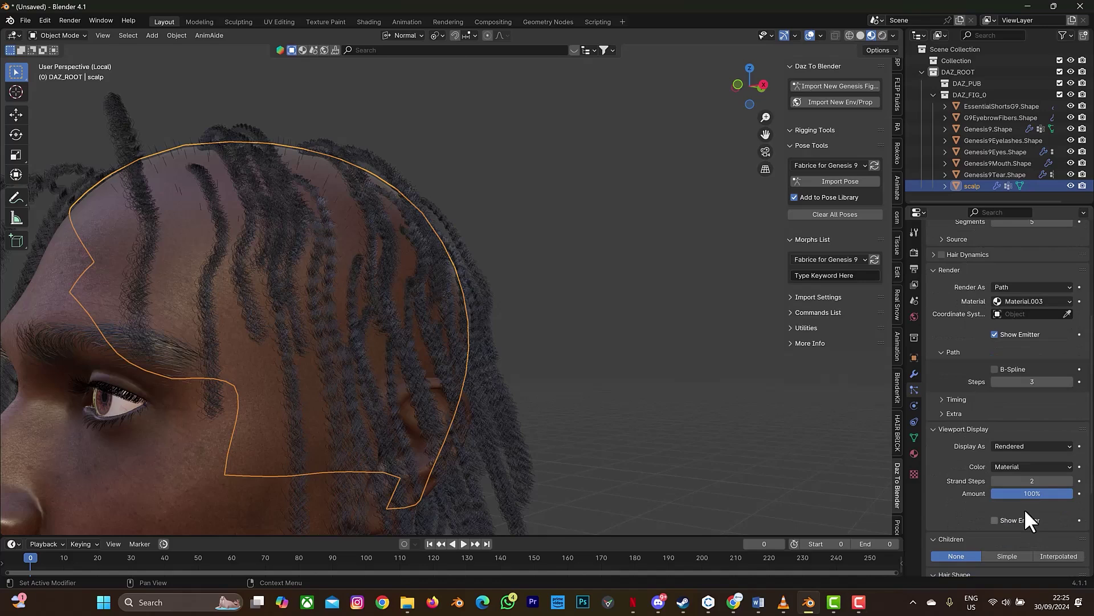
pyautogui.click(1032, 481)
pyautogui.write('5')
pyautogui.press('Return')
# Step: Give the short hair Interpolated children with the Curl kink type
pyautogui.scroll(-3, 1035, 489)
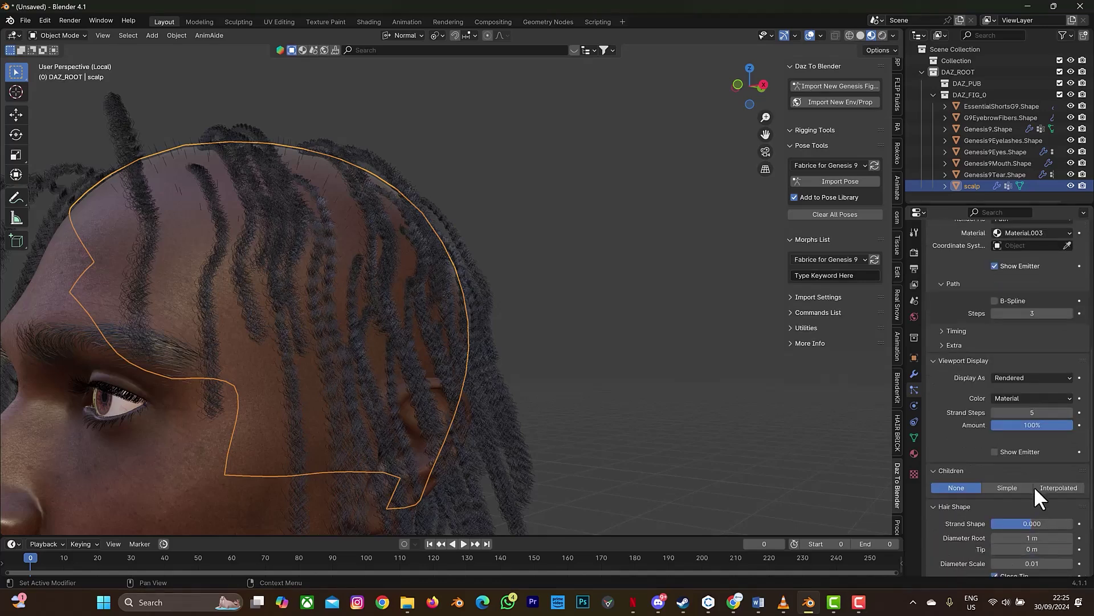
pyautogui.click(1052, 485)
pyautogui.scroll(-6, 1023, 505)
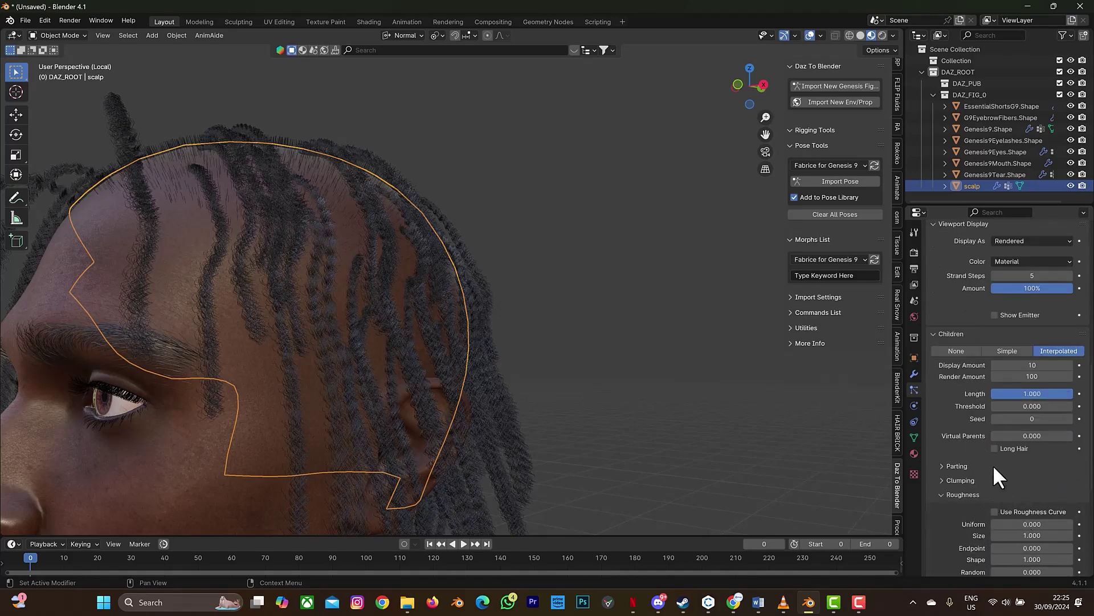
pyautogui.scroll(-5, 954, 488)
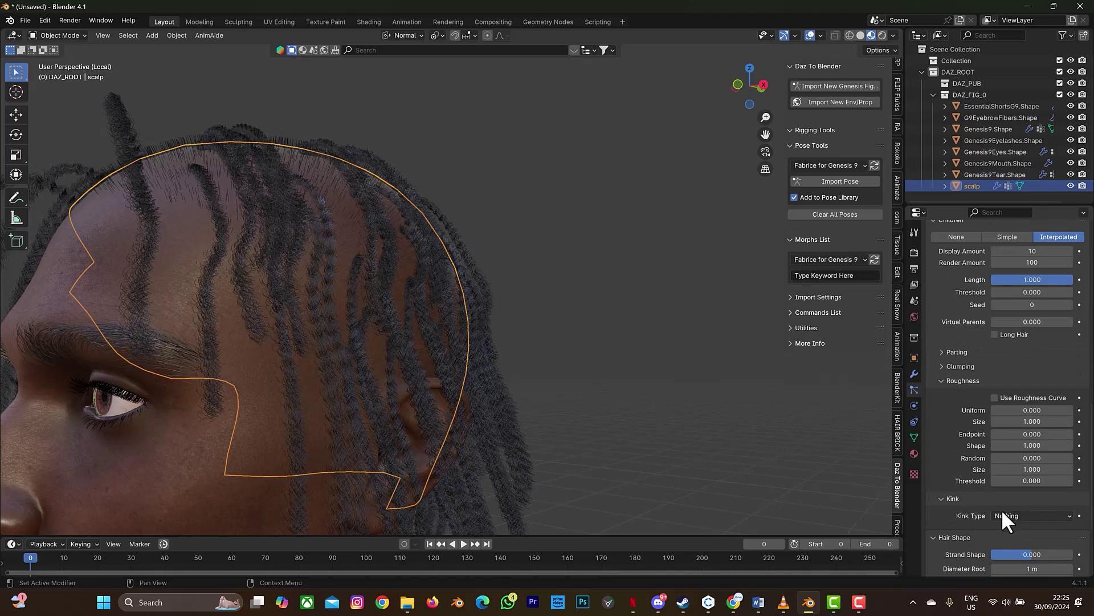
pyautogui.click(1004, 515)
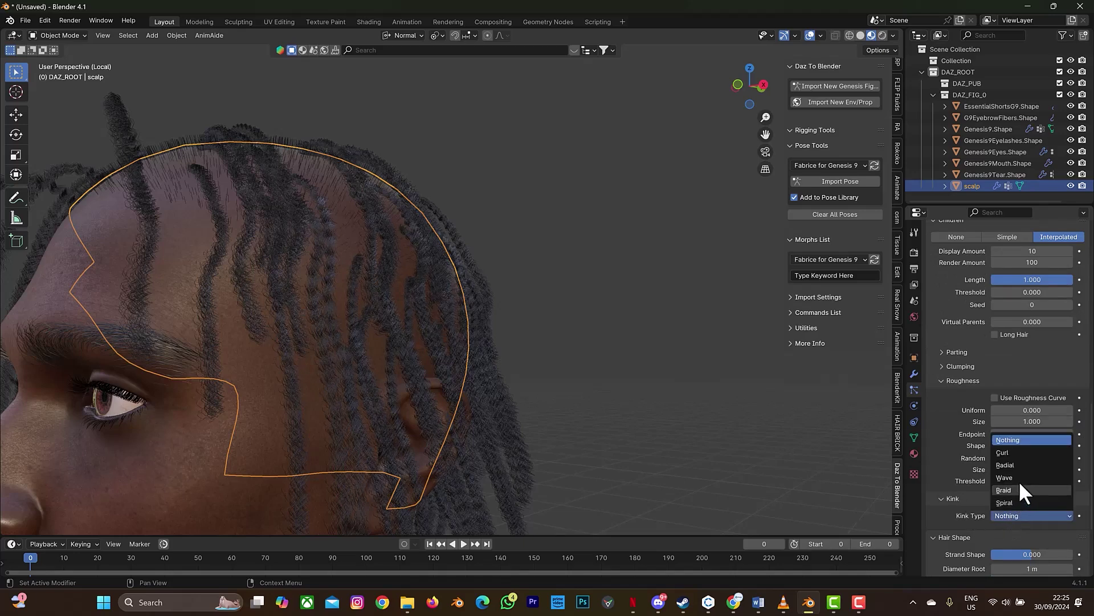
pyautogui.click(1021, 449)
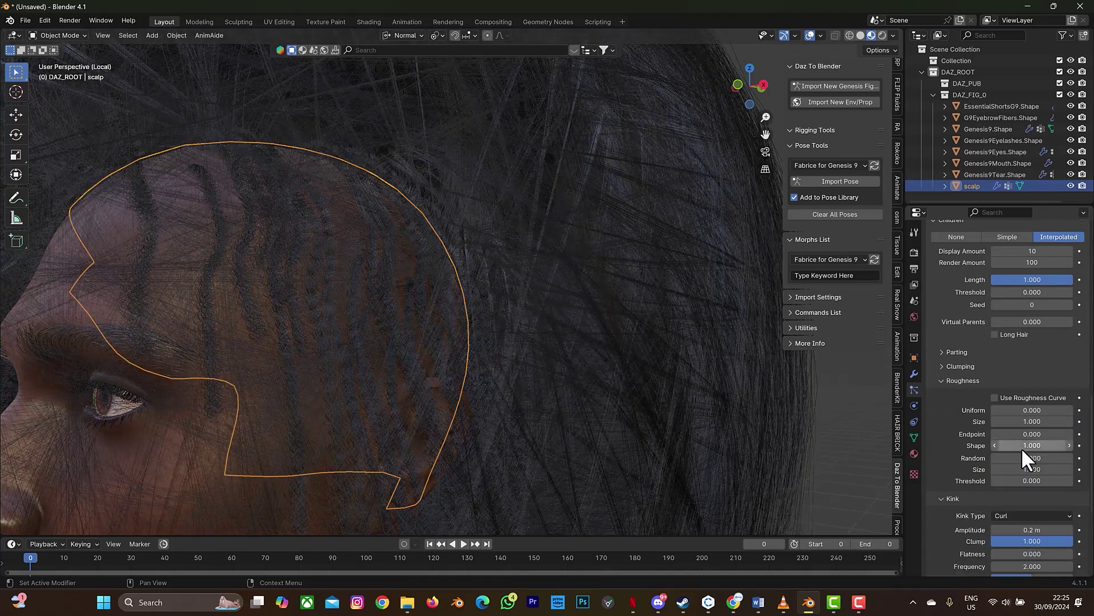
# Step: Set the short hair's curl amplitude to 0.01 m and check the result close up
pyautogui.scroll(-2, 594, 396)
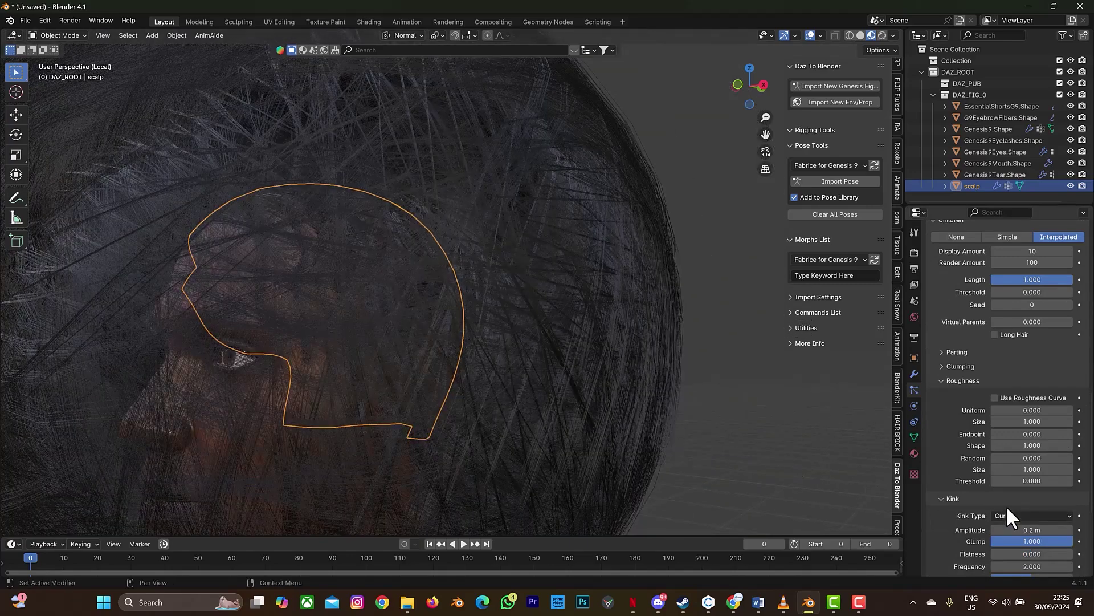
pyautogui.scroll(-2, 1009, 501)
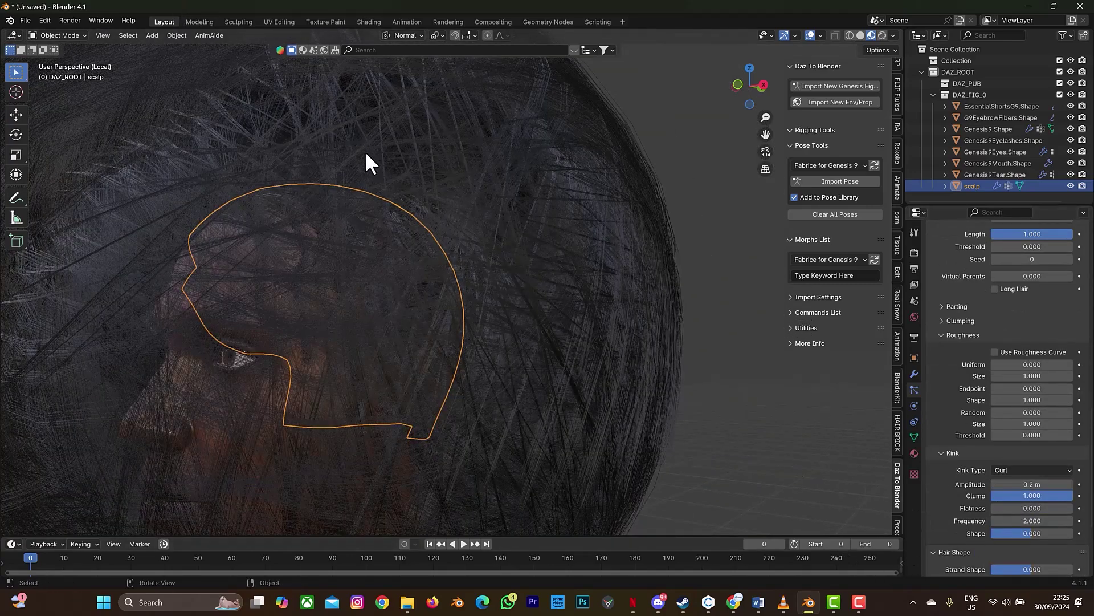
pyautogui.moveTo(1029, 482); pyautogui.dragTo(1025, 482)
pyautogui.click(1030, 482)
pyautogui.write('0.01')
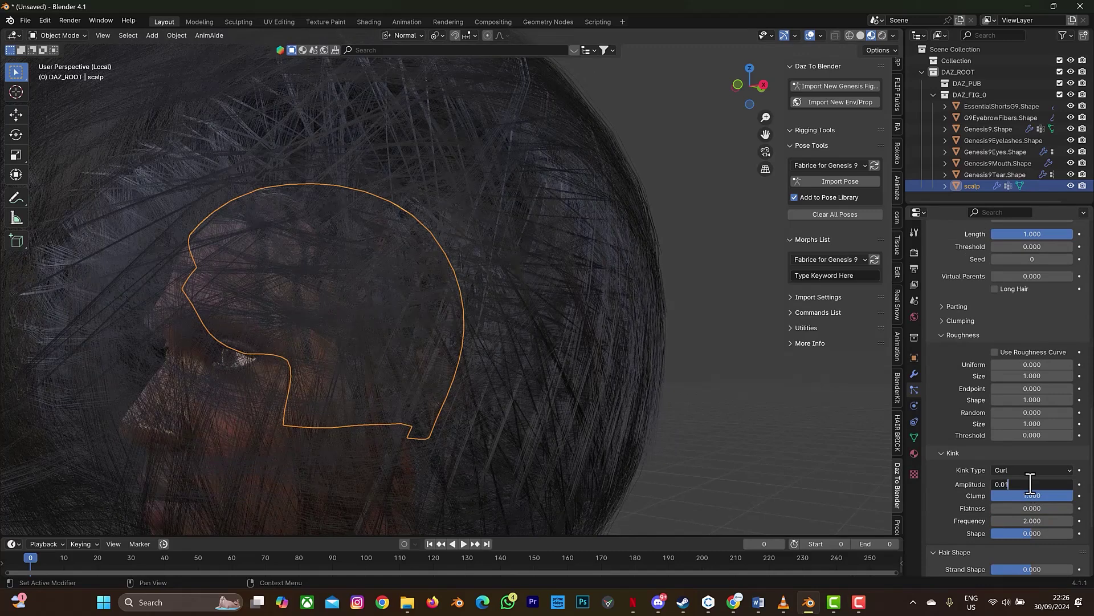
pyautogui.press('Return')
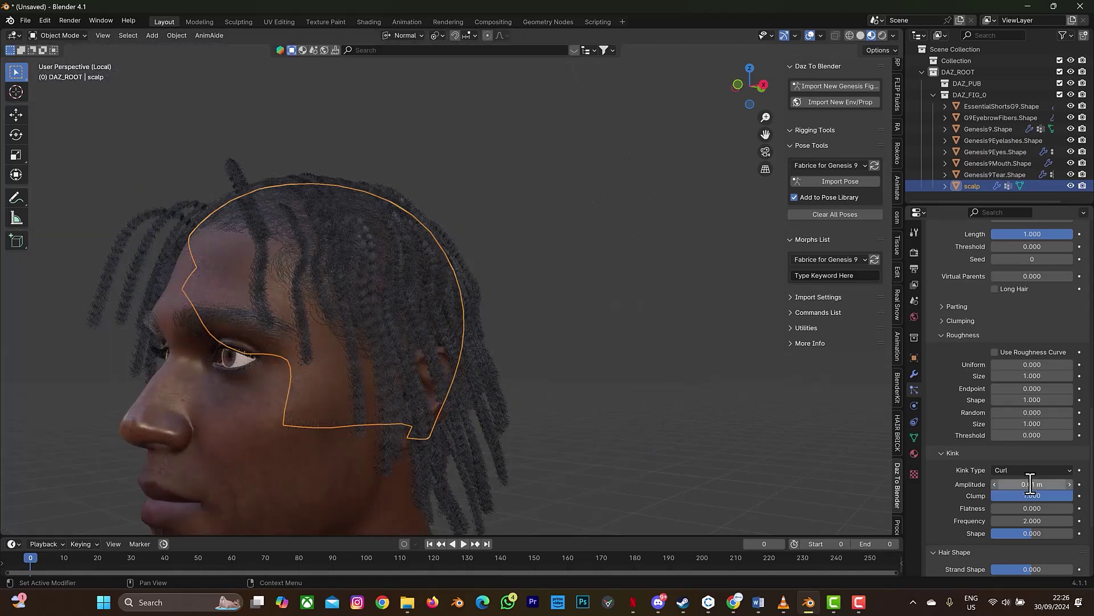
pyautogui.scroll(4, 341, 285)
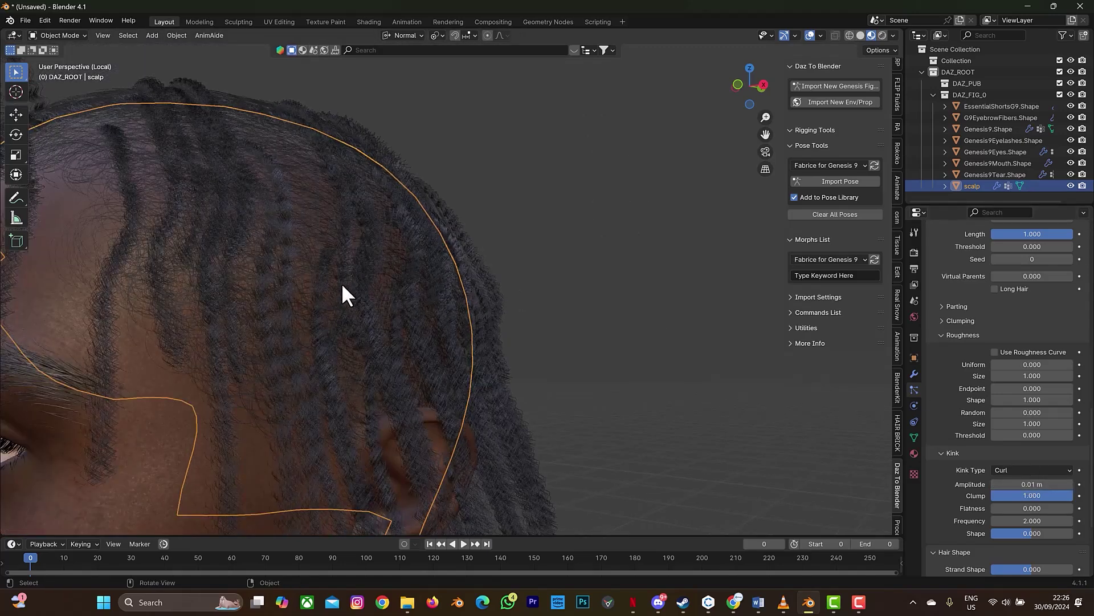
# Step: Reduce the short hair's curl amplitude to 0.001 m
pyautogui.click(1034, 484)
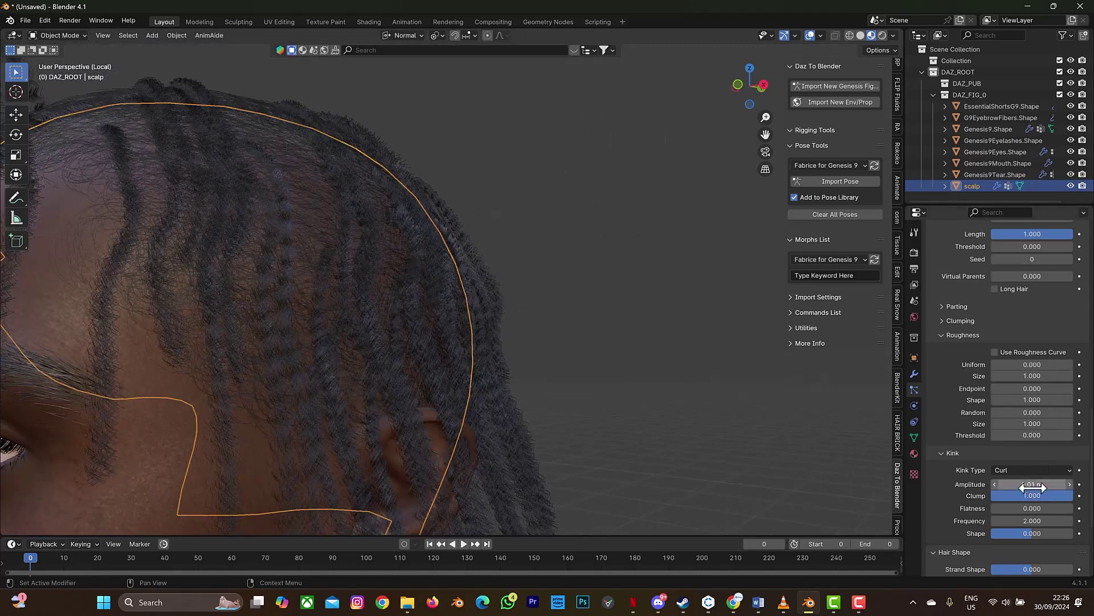
pyautogui.write('0.00')
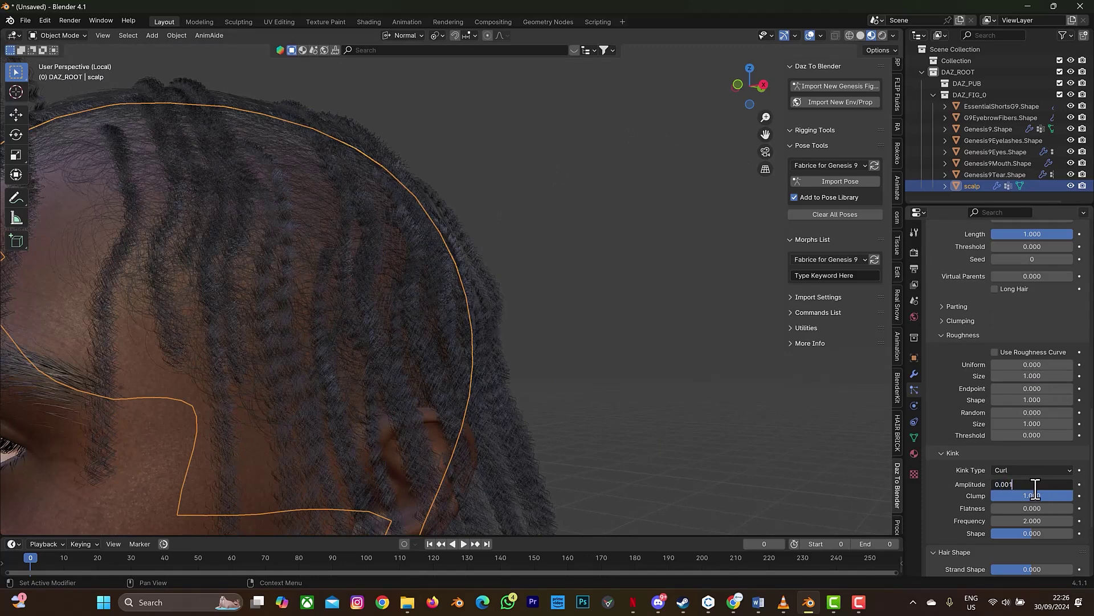
pyautogui.write('1')
pyautogui.press('Return')
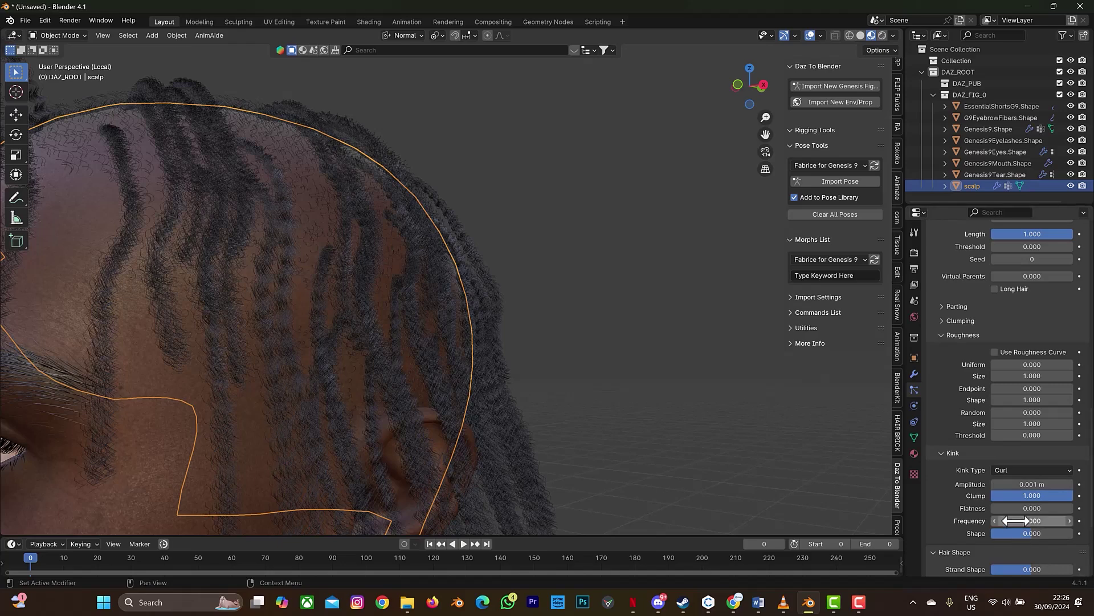
# Step: Set the short hair's curl frequency to 10, check the side of the head, and fine-tune it to 9.954
pyautogui.click(1023, 521)
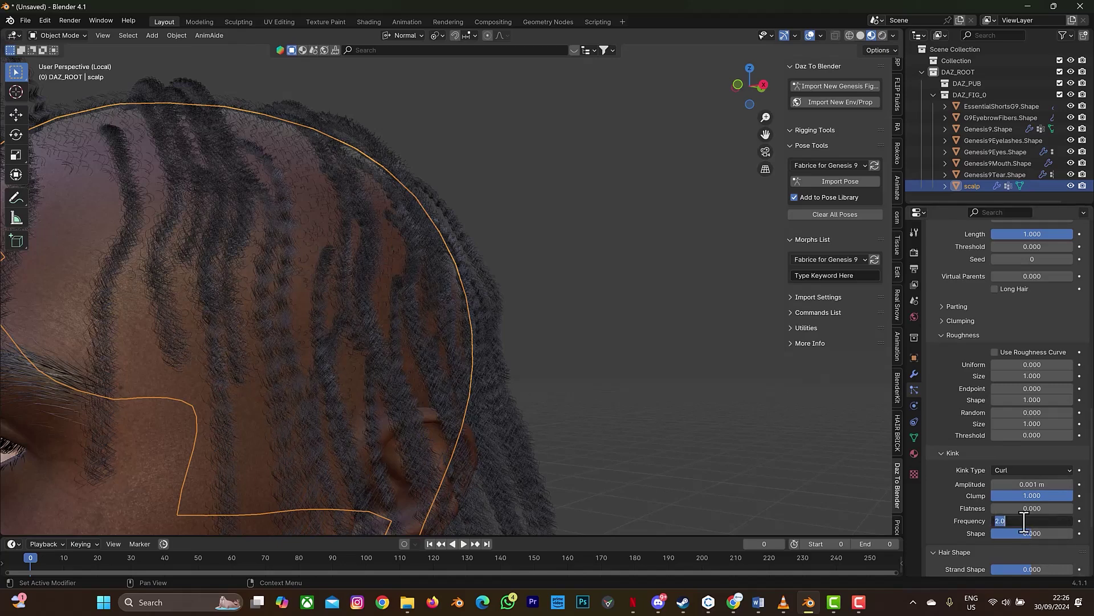
pyautogui.write('10')
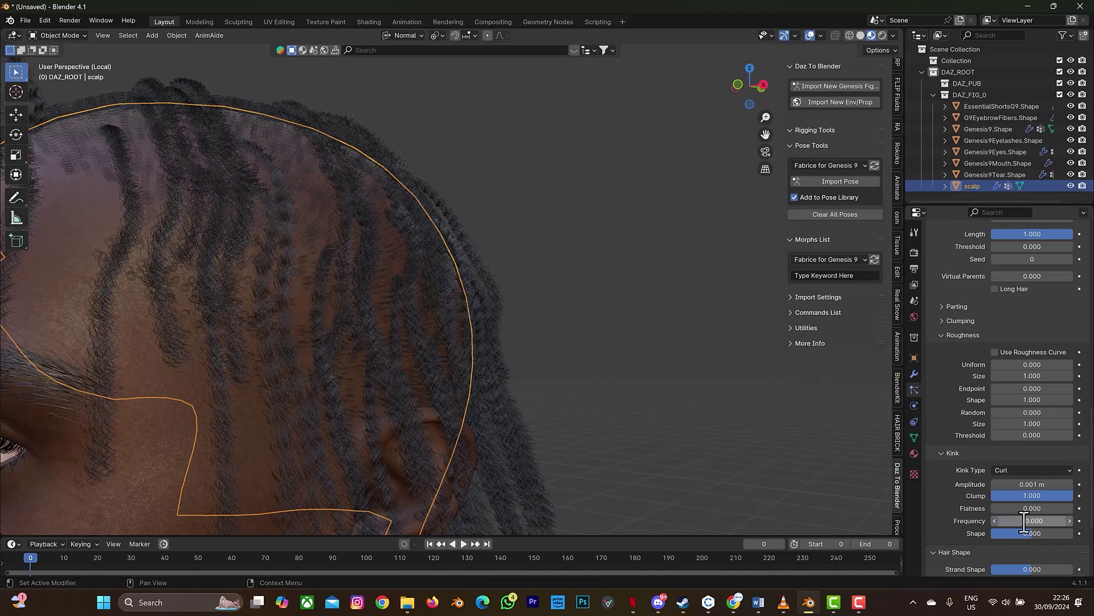
pyautogui.press('Return')
pyautogui.moveTo(743, 83); pyautogui.dragTo(714, 76)
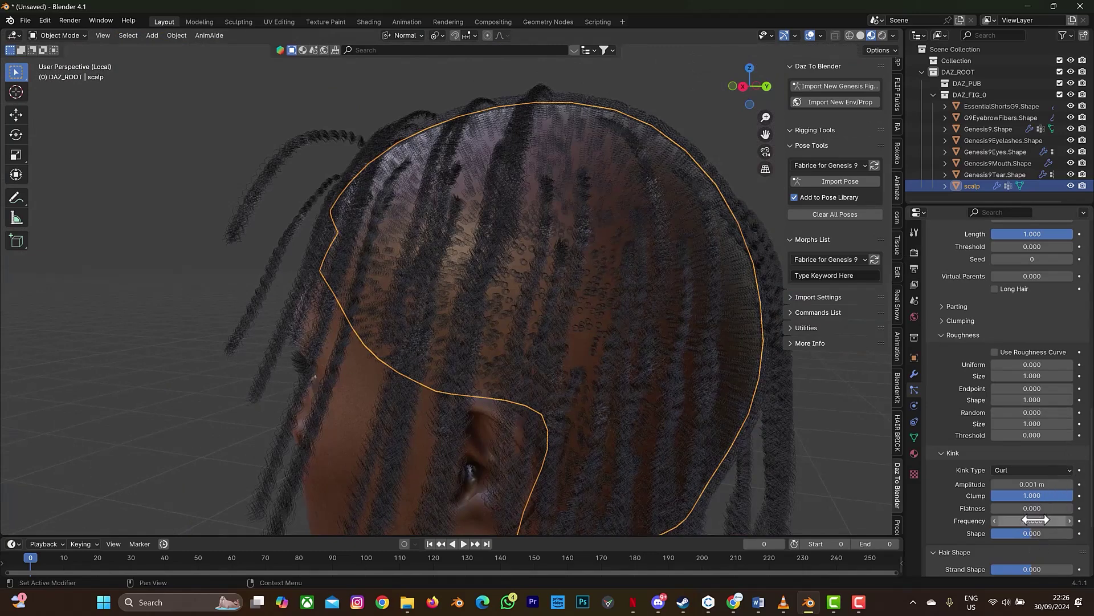
pyautogui.moveTo(1038, 521); pyautogui.dragTo(1035, 521)
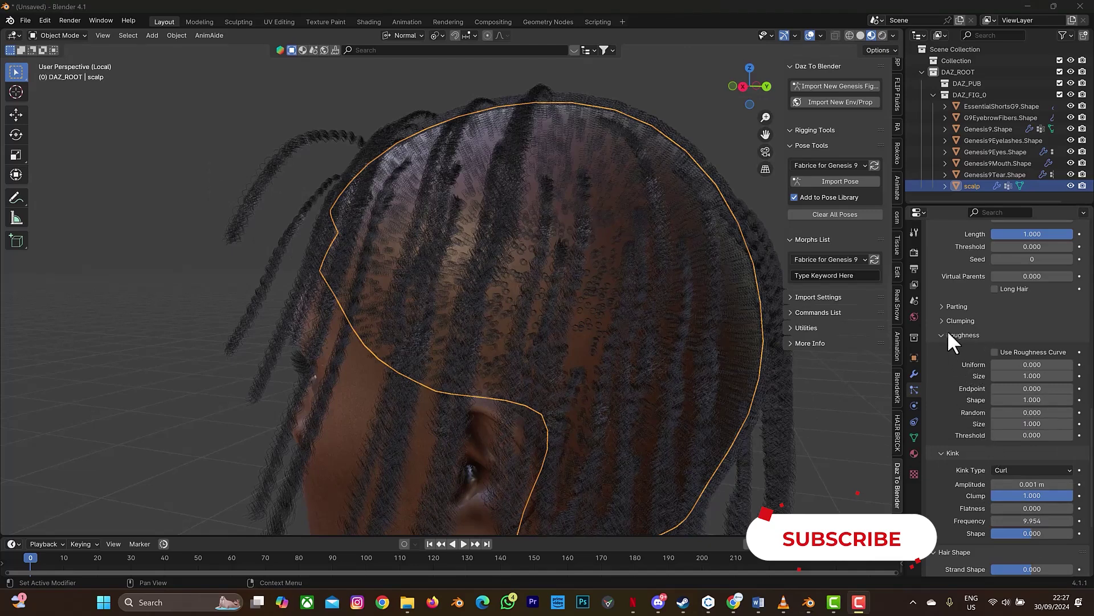
# Step: Set the size of the short hair's random roughness to 0.1
pyautogui.click(1036, 424)
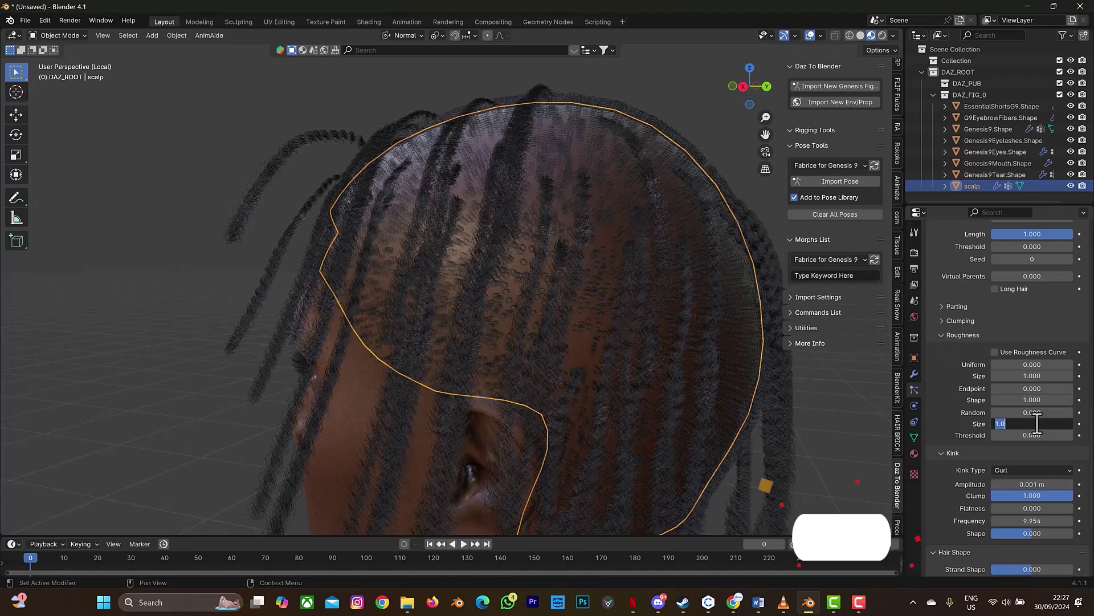
pyautogui.write('0')
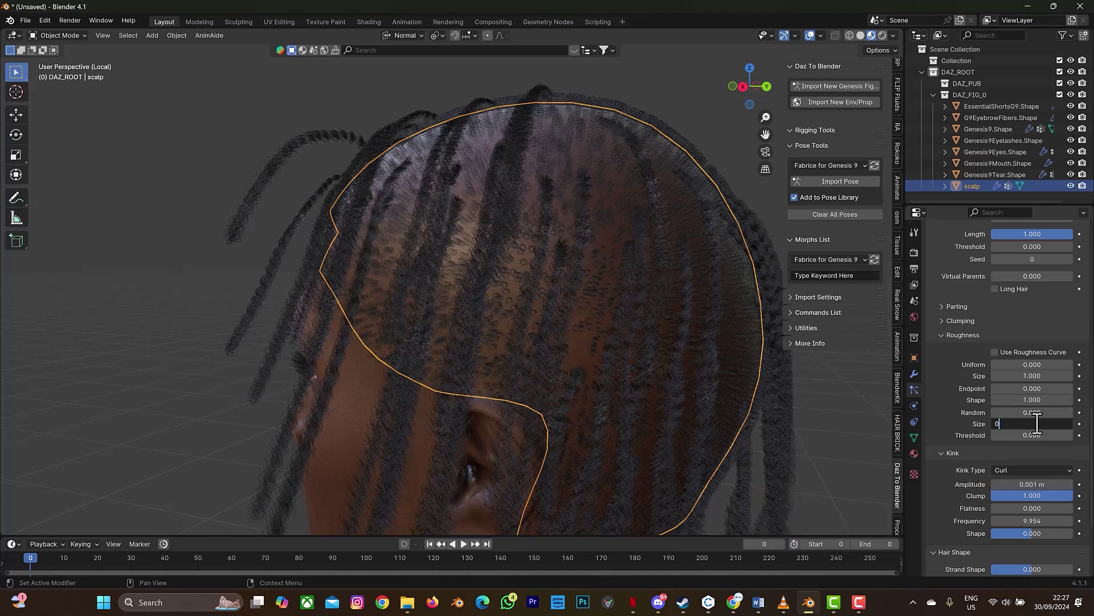
pyautogui.write('.12')
pyautogui.press('Return')
# Step: Set the short hair's random roughness to 0.05 and check the effect from the side of the face
pyautogui.click(1046, 412)
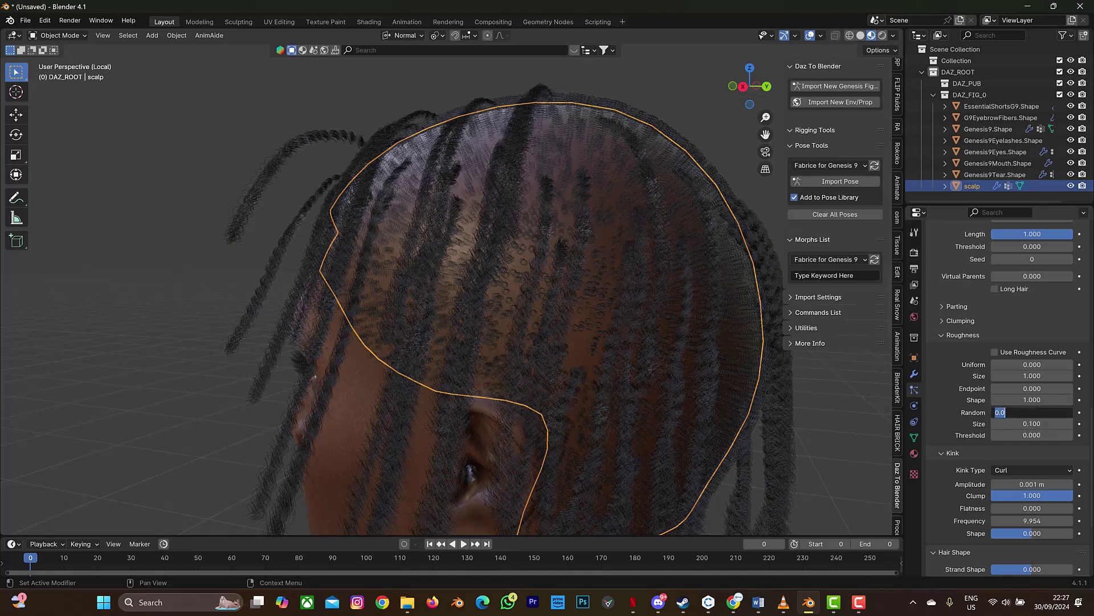
pyautogui.write('0')
pyautogui.press('Return')
pyautogui.moveTo(747, 64); pyautogui.dragTo(784, 74)
pyautogui.scroll(3, 620, 181)
pyautogui.scroll(-3, 552, 217)
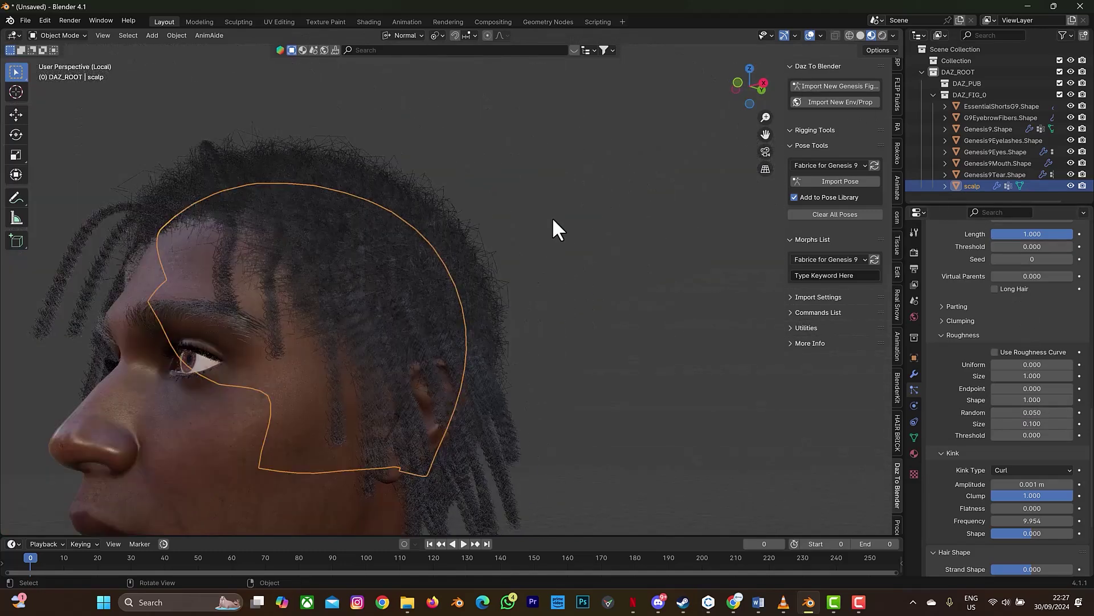
# Step: Reduce the short hair's random roughness to 0.005 and check the hairline from the front
pyautogui.click(1046, 413)
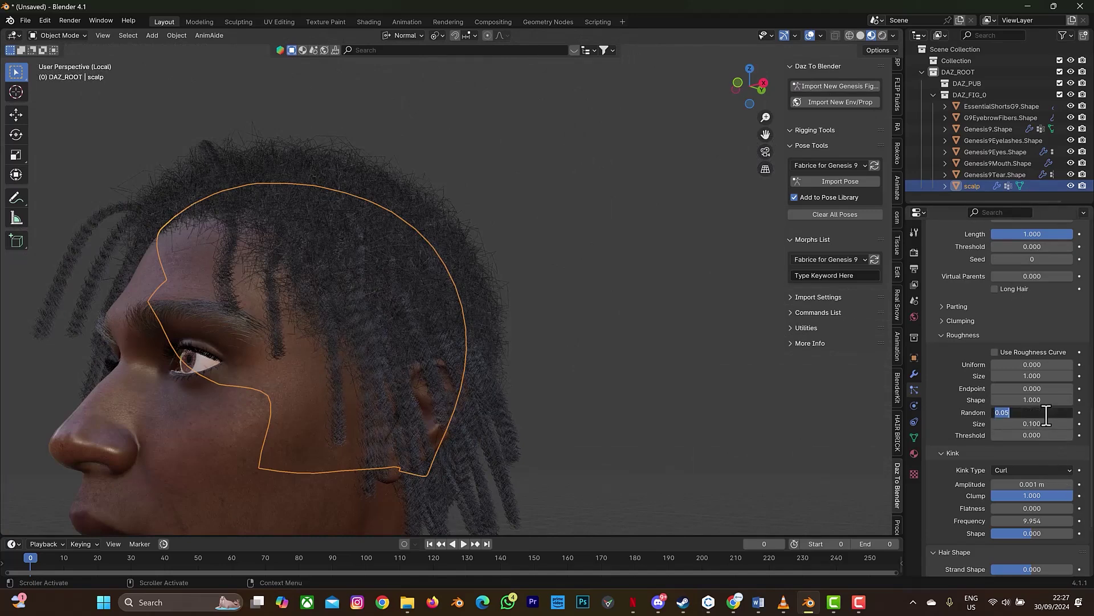
pyautogui.write('0.005')
pyautogui.press('Return')
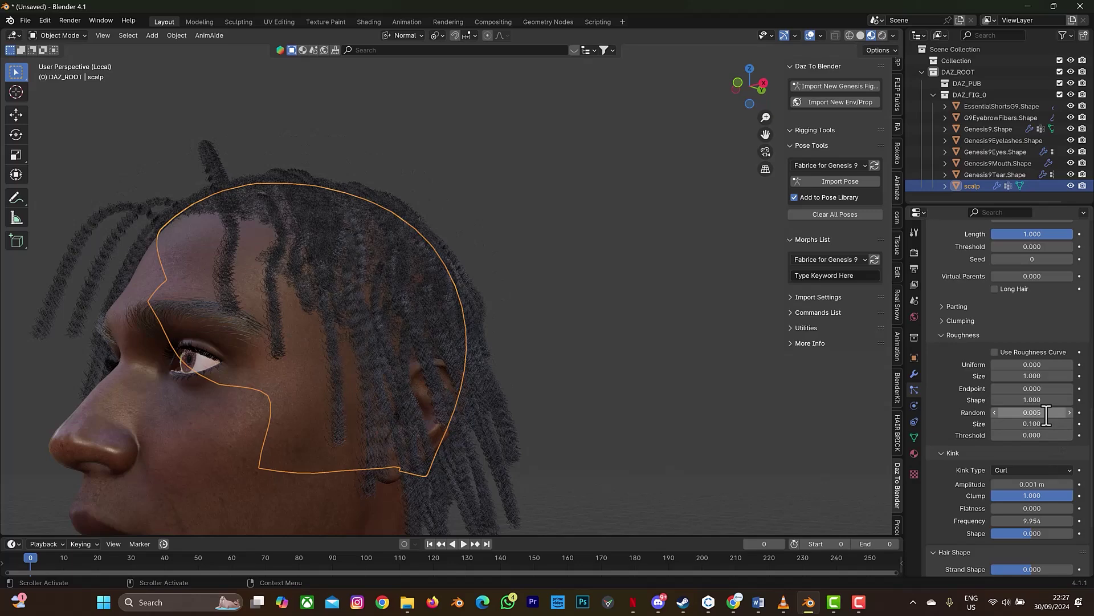
pyautogui.moveTo(755, 77)
pyautogui.mouseDown()
pyautogui.moveTo(738, 112)
pyautogui.moveTo(752, 85)
pyautogui.mouseUp()
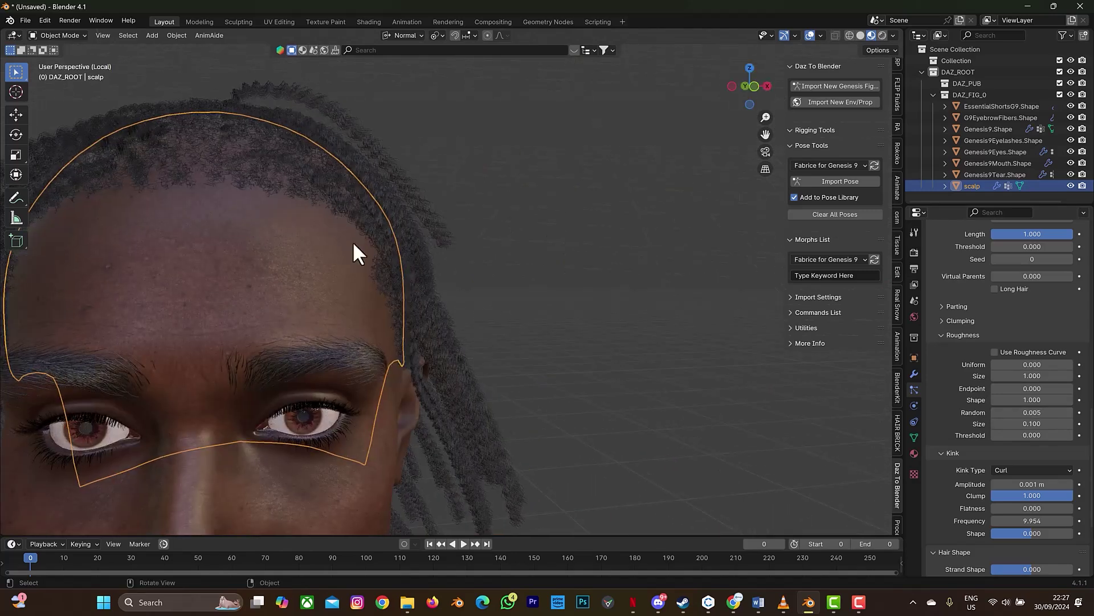
pyautogui.scroll(-6, 439, 276)
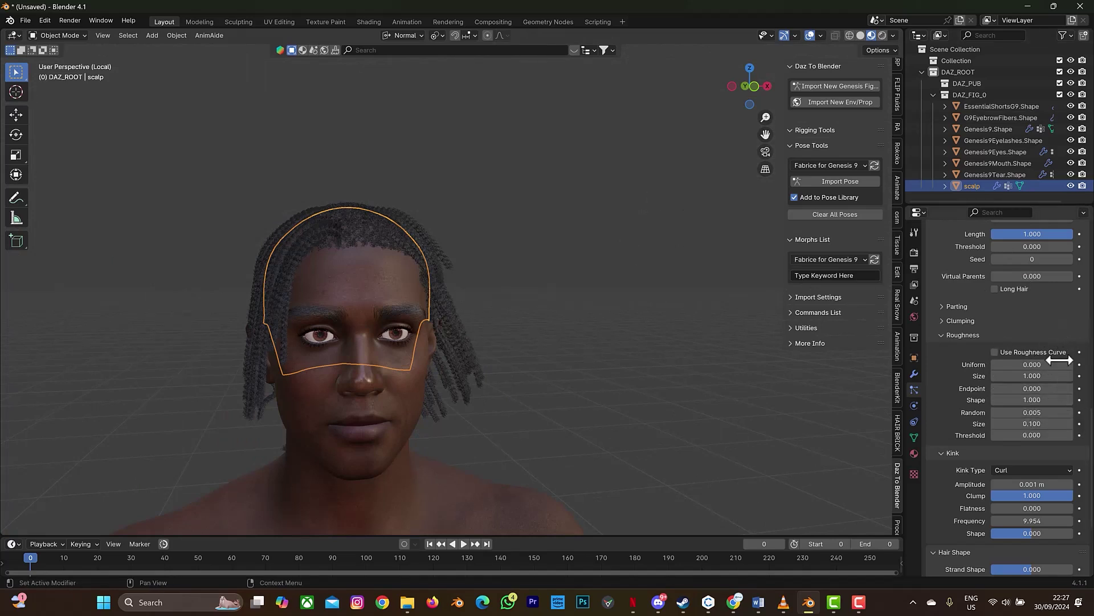
# Step: Set the display amount of the short hair's children to 100 and inspect the scalp coverage from the side and above
pyautogui.scroll(4, 1036, 320)
pyautogui.scroll(1, 1027, 300)
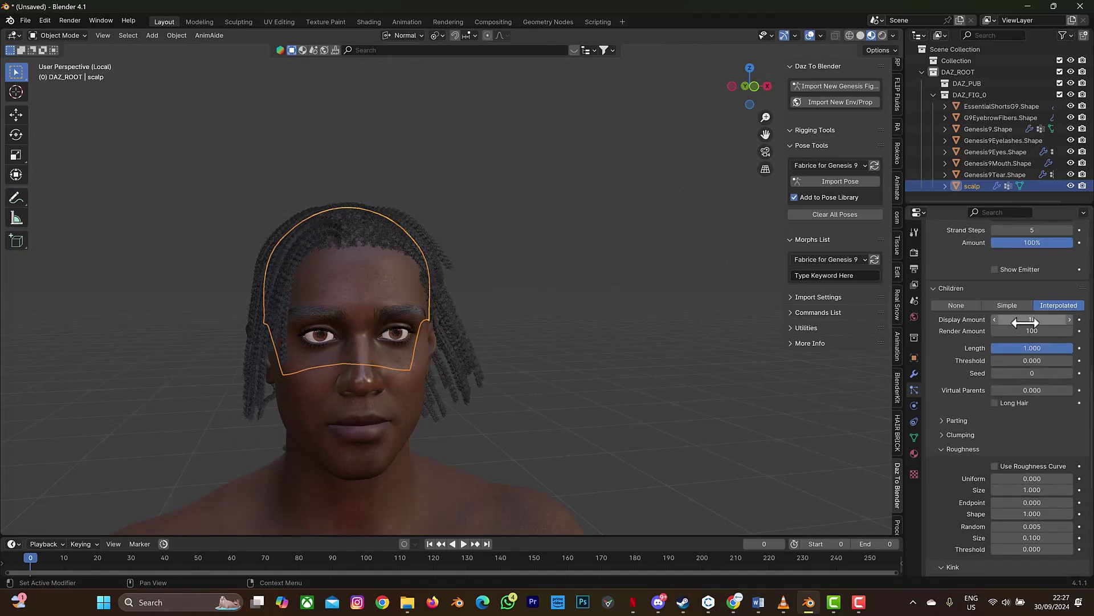
pyautogui.click(1025, 320)
pyautogui.write('100')
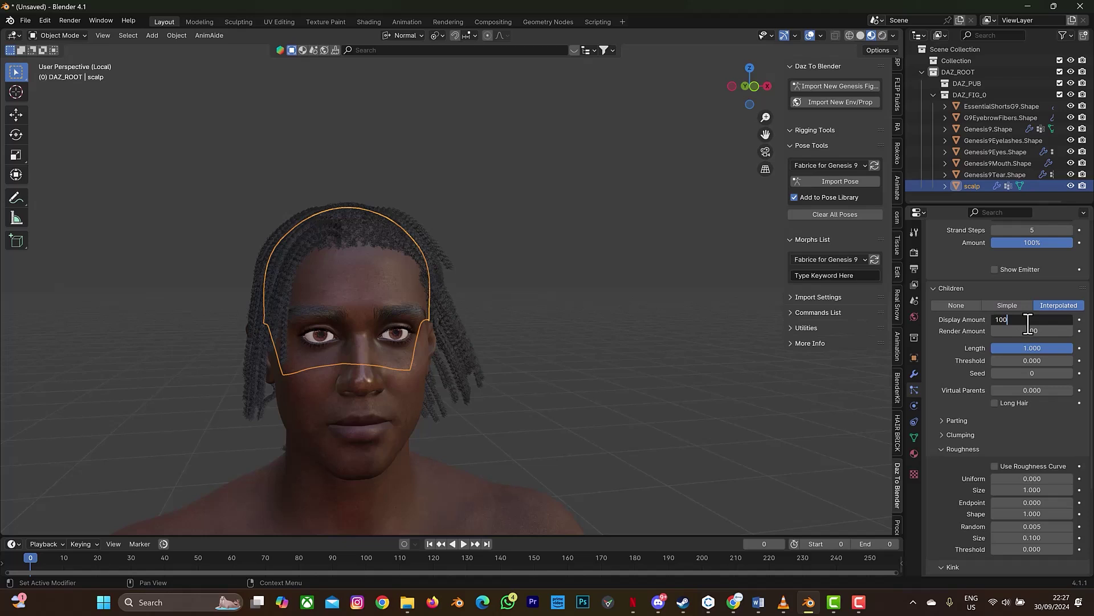
pyautogui.press('Return')
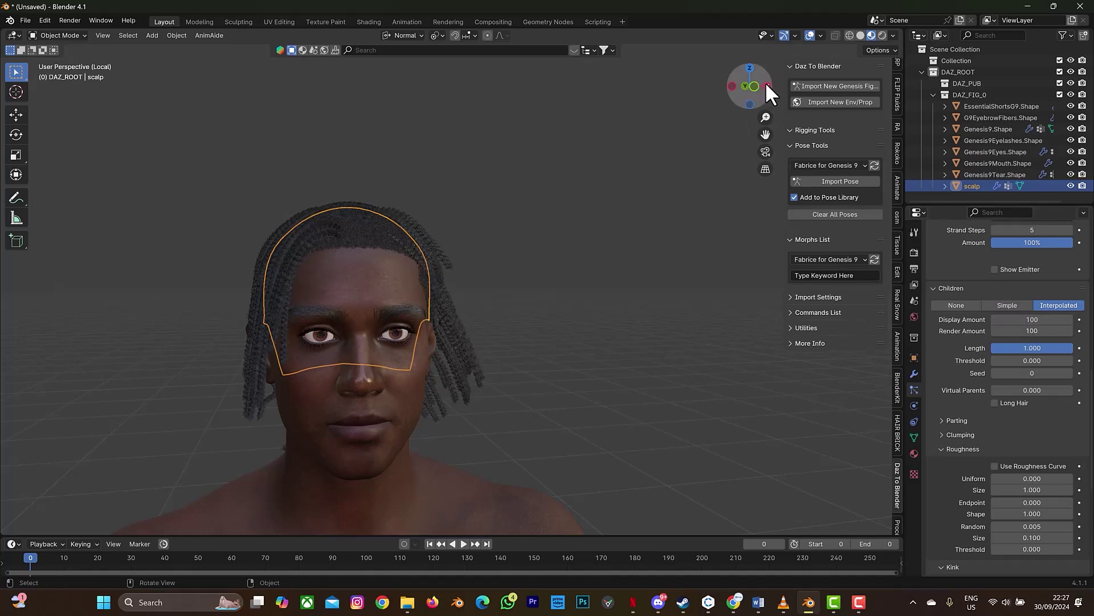
pyautogui.moveTo(765, 82); pyautogui.dragTo(633, 132)
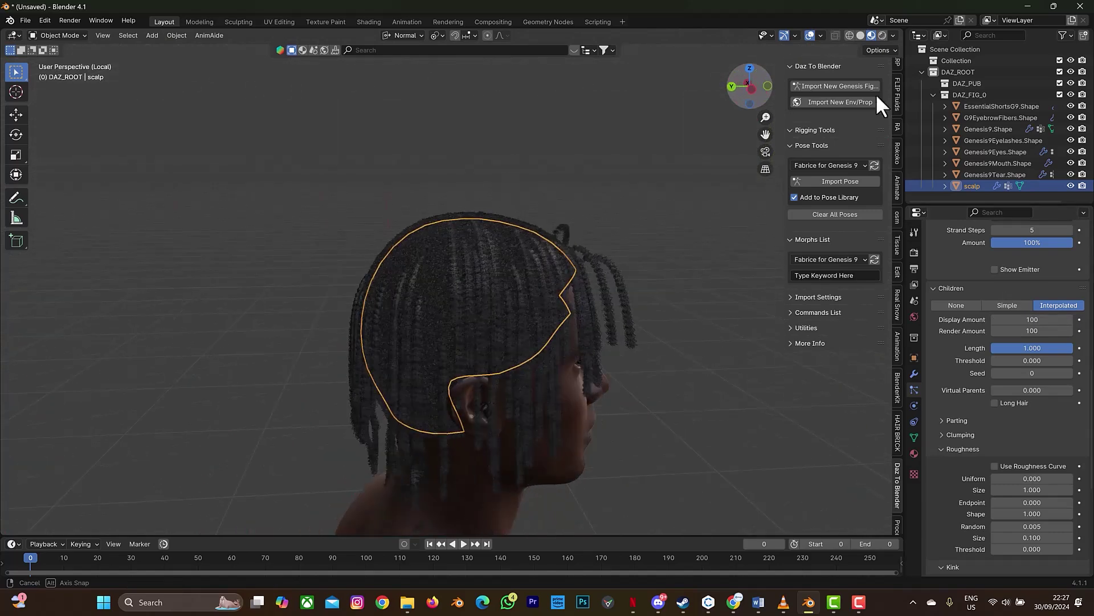
pyautogui.scroll(4, 610, 220)
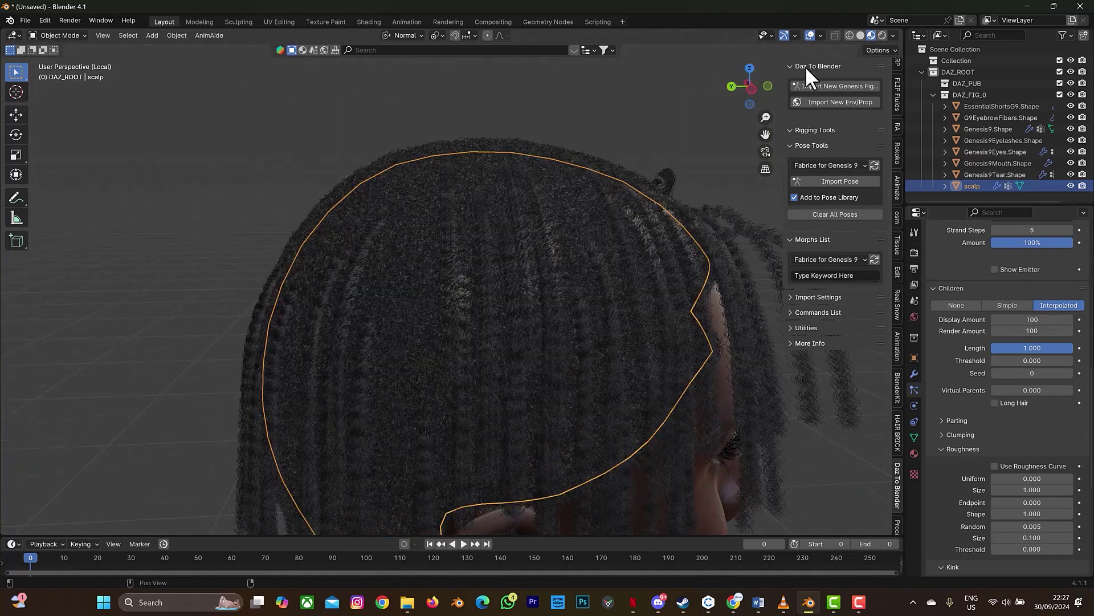
pyautogui.moveTo(760, 81); pyautogui.dragTo(691, 104)
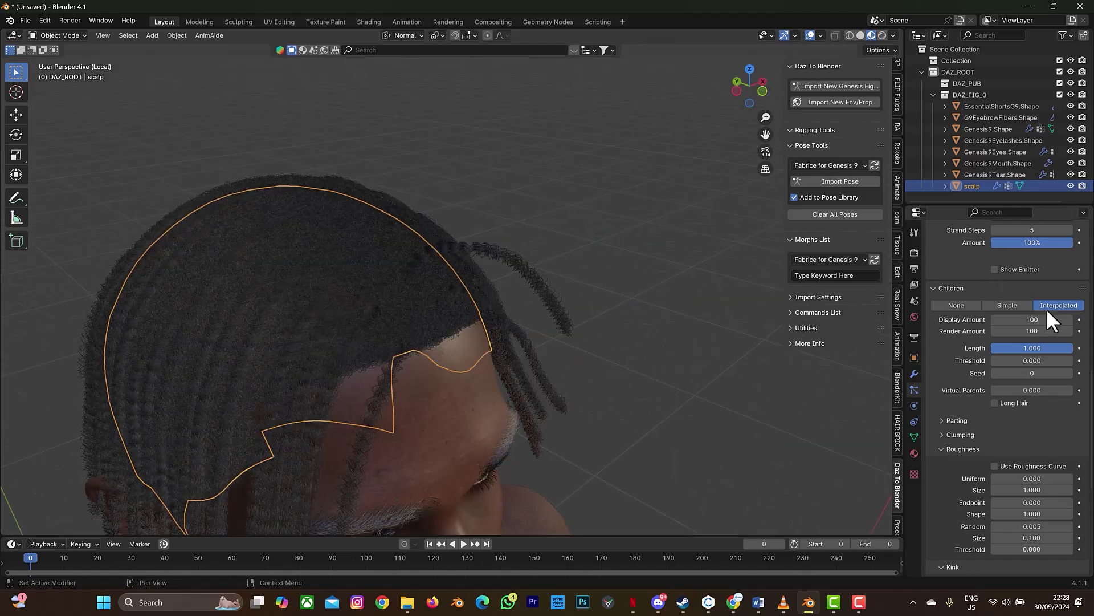
# Step: Try hair lengths of 0.0055 m and 0.003 m on the short hair system
pyautogui.scroll(5, 1046, 309)
pyautogui.scroll(8, 1051, 288)
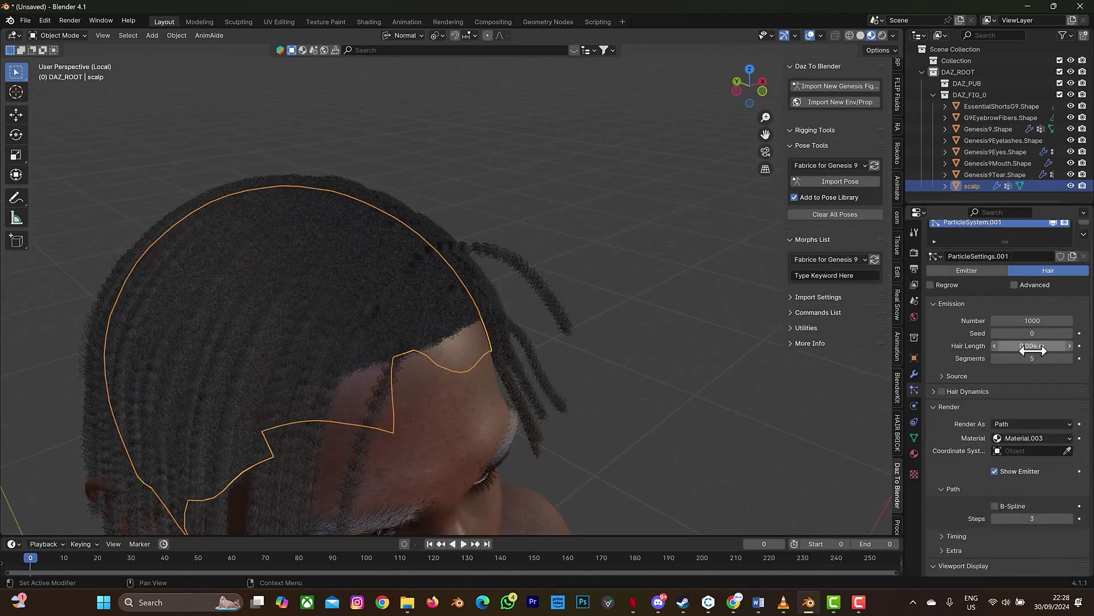
pyautogui.click(1036, 345)
pyautogui.write('0')
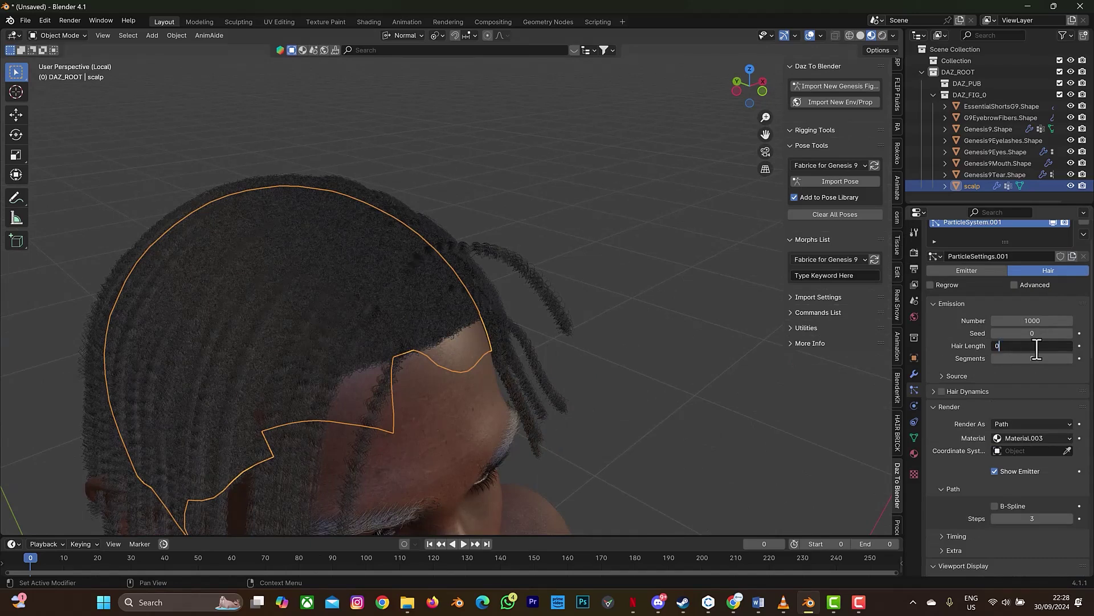
pyautogui.write('.0055')
pyautogui.press('Return')
pyautogui.click(1037, 346)
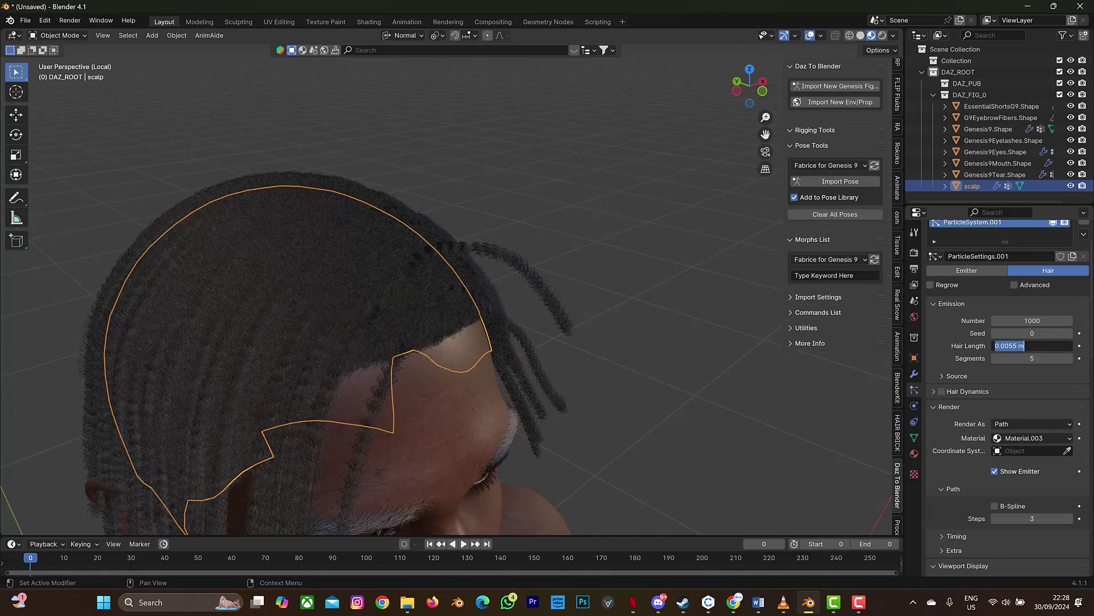
pyautogui.write('0.003')
pyautogui.press('Return')
# Step: Set the short hair's length to 0.001 m and check the coverage from the back of the head
pyautogui.click(1021, 345)
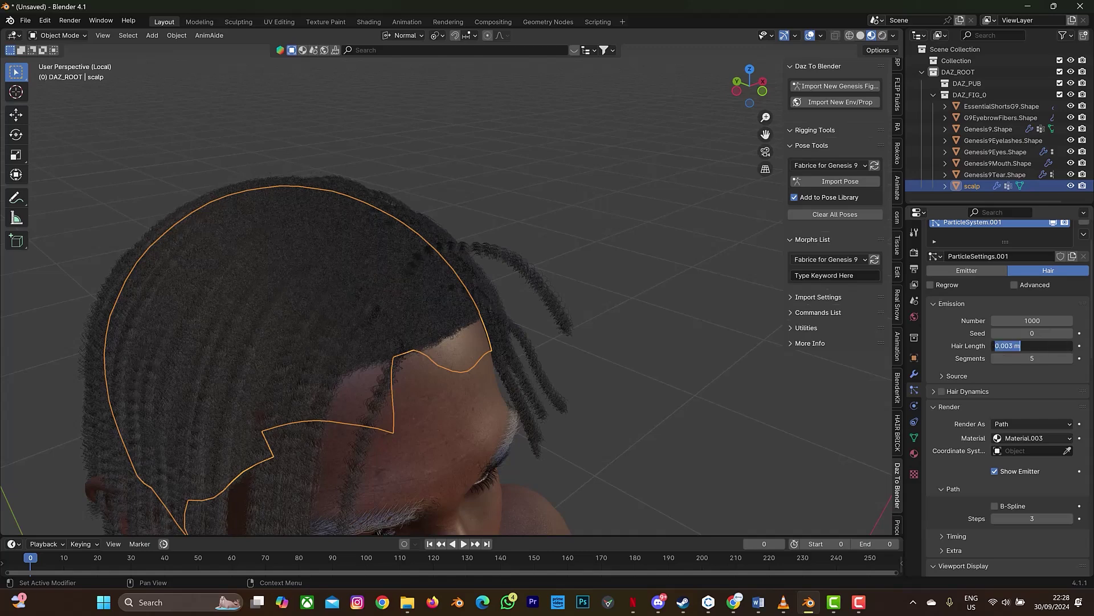
pyautogui.write('0.001')
pyautogui.press('Return')
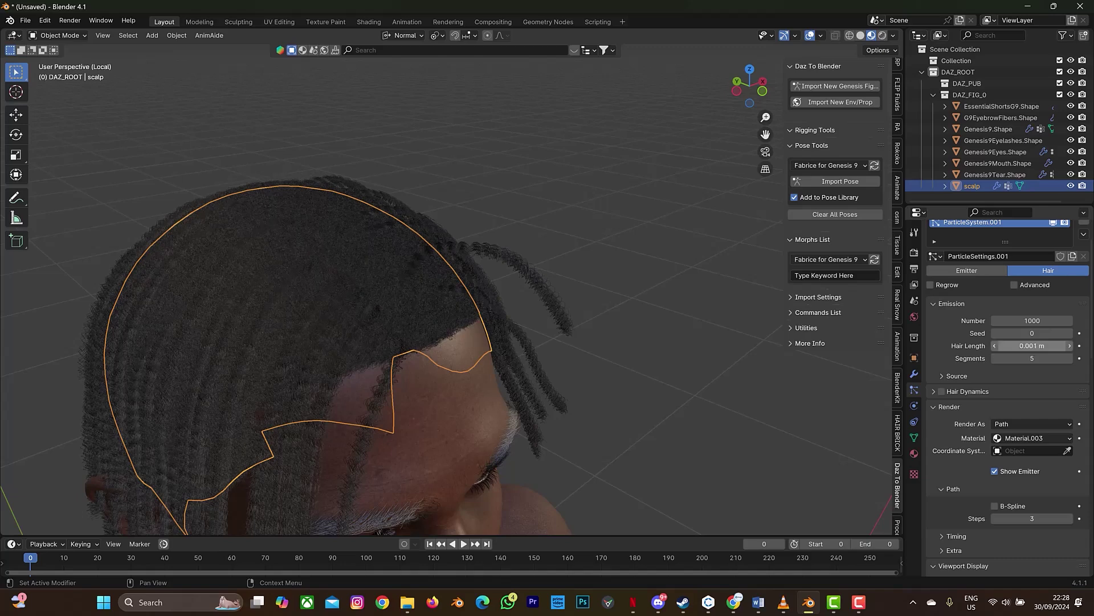
pyautogui.moveTo(764, 90); pyautogui.dragTo(610, 101)
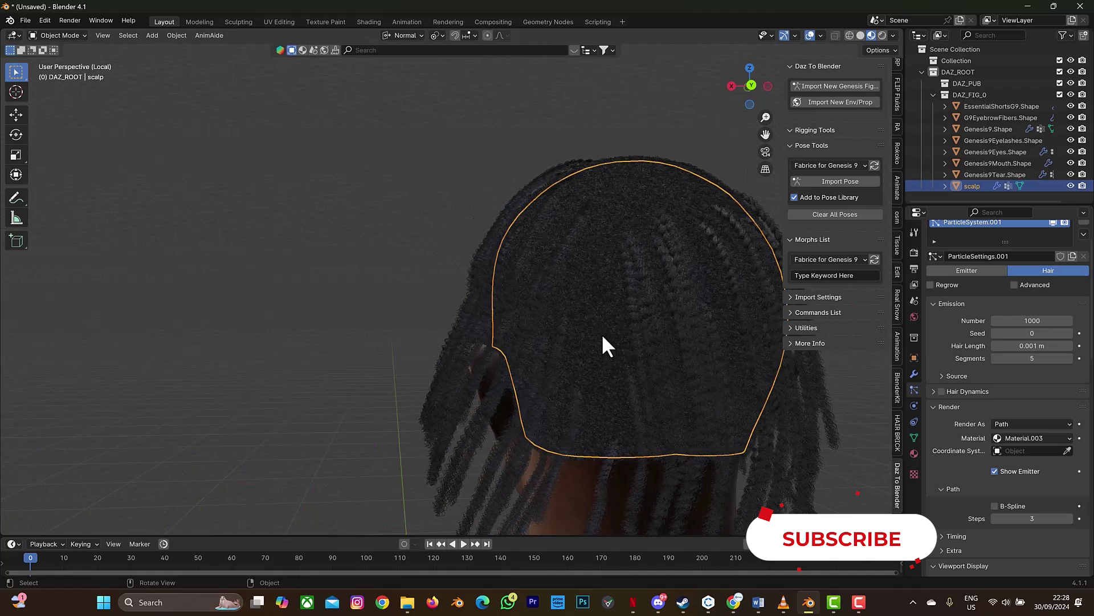